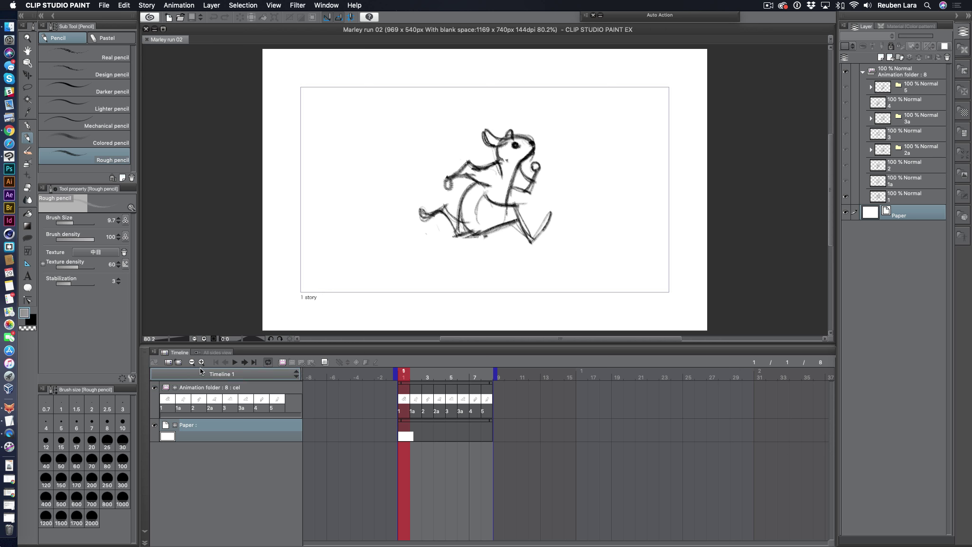
# Play back the run cycle and hide the thumbnails in the timeline tracks.
pyautogui.click(235, 363)
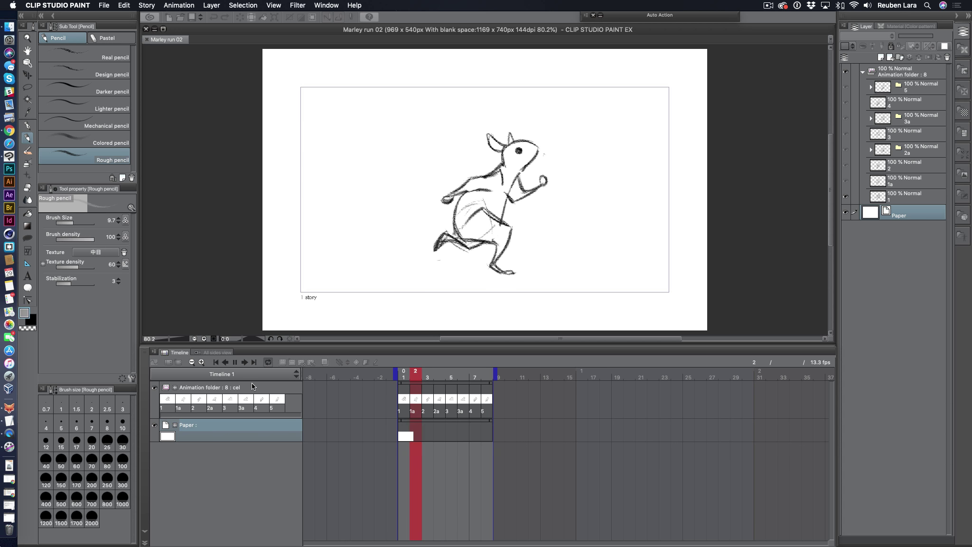
pyautogui.click(234, 362)
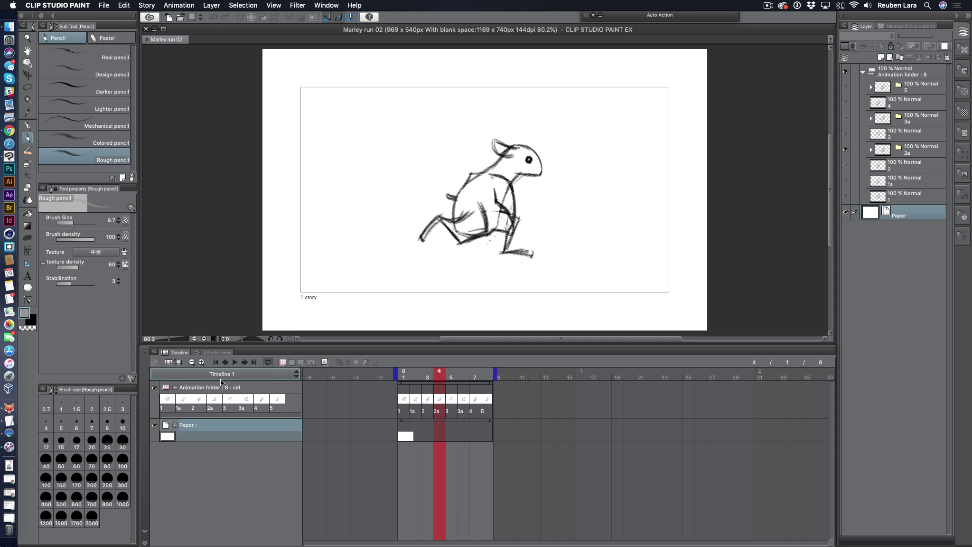
pyautogui.click(154, 351)
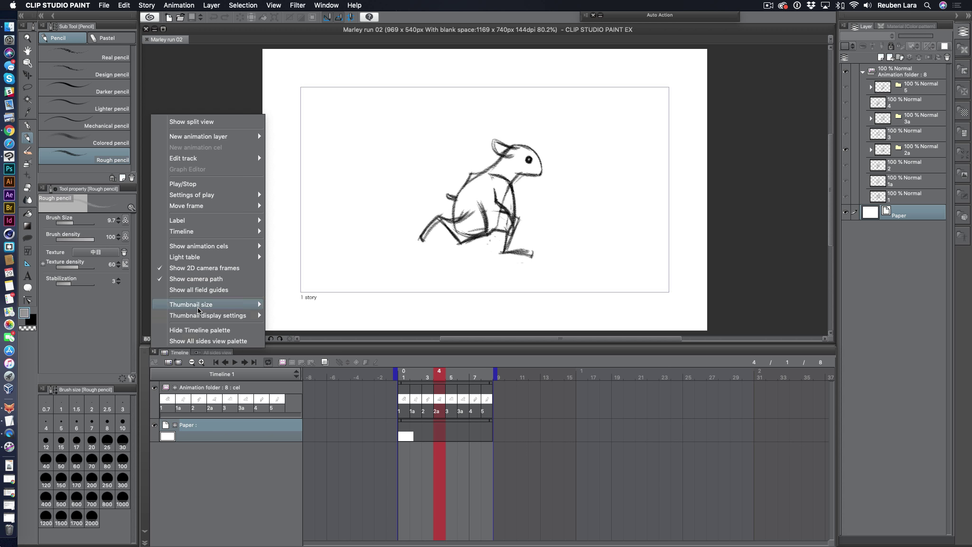
pyautogui.moveTo(200, 309)
pyautogui.click(302, 307)
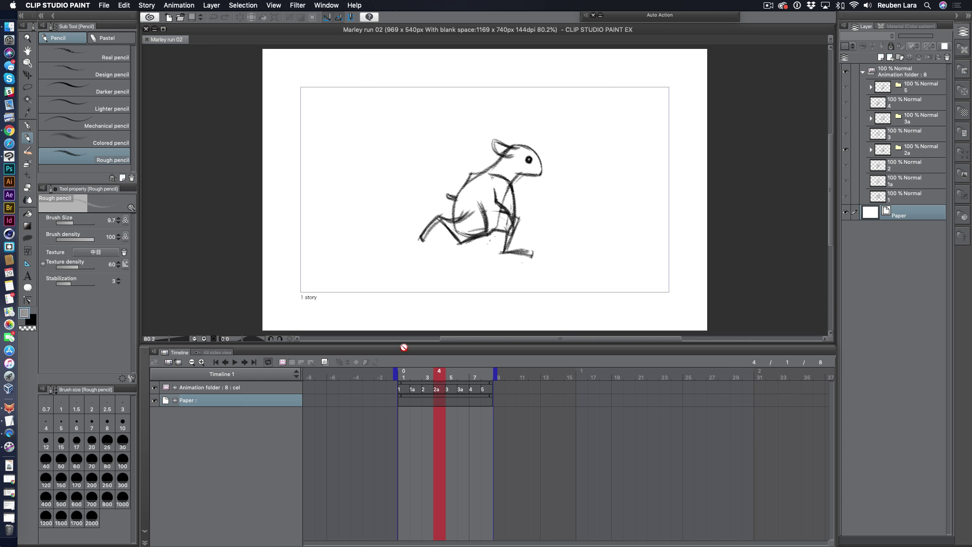
# Extend the timeline's end and the Paper clip to frame 30.
pyautogui.moveTo(449, 377)
pyautogui.mouseDown()
pyautogui.moveTo(416, 378)
pyautogui.moveTo(430, 377)
pyautogui.mouseUp()
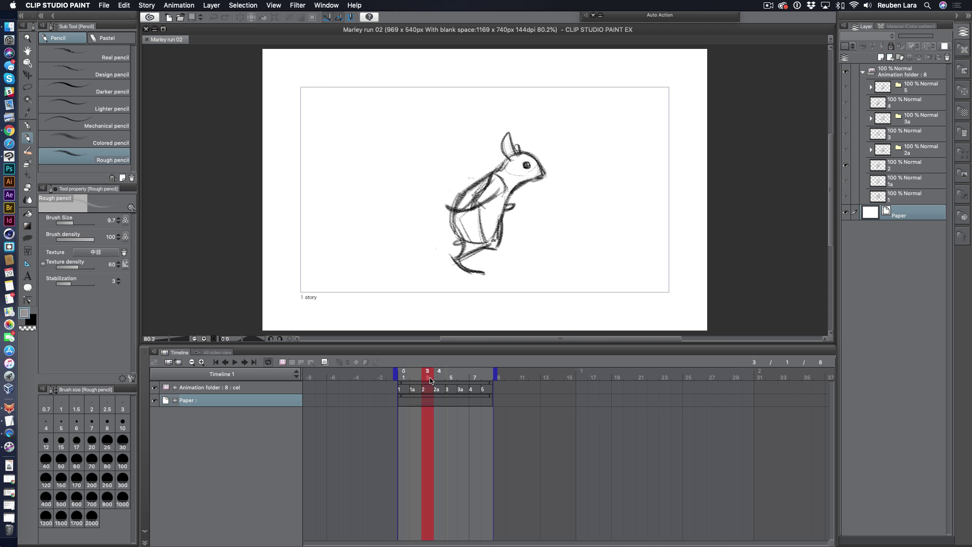
pyautogui.moveTo(495, 374); pyautogui.dragTo(756, 375)
pyautogui.moveTo(493, 397); pyautogui.dragTo(755, 397)
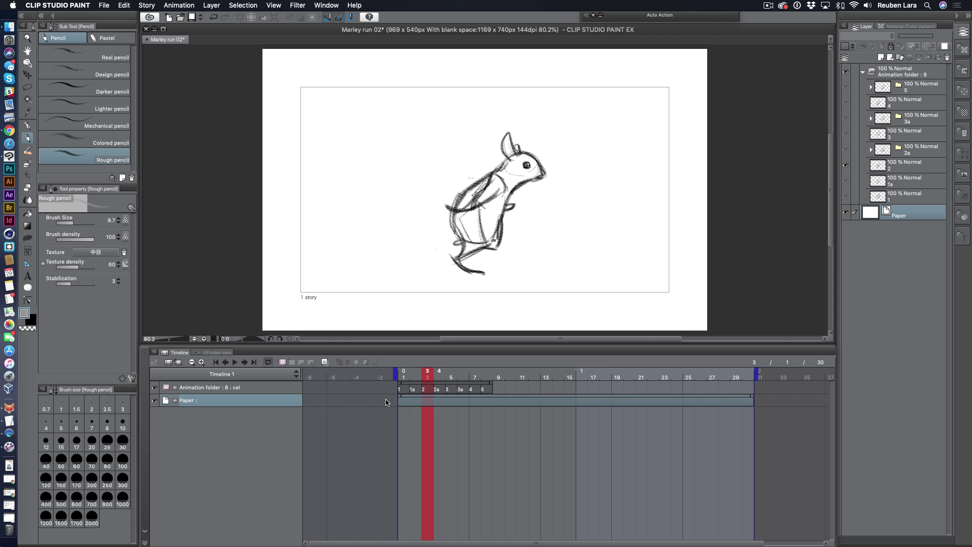
# Copy the animation folder's eight-frame run clip and paste it at frames 9 and 17.
pyautogui.click(443, 384)
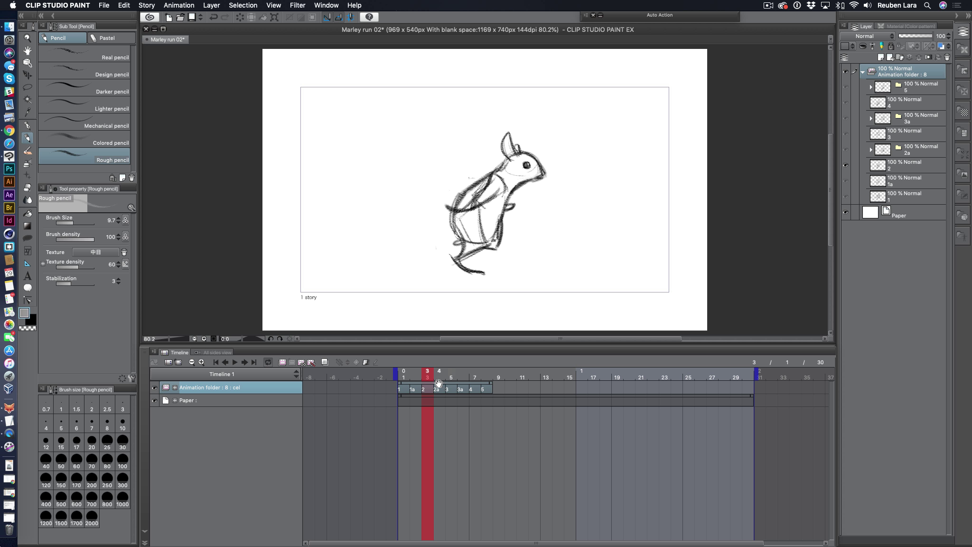
pyautogui.rightClick(438, 382)
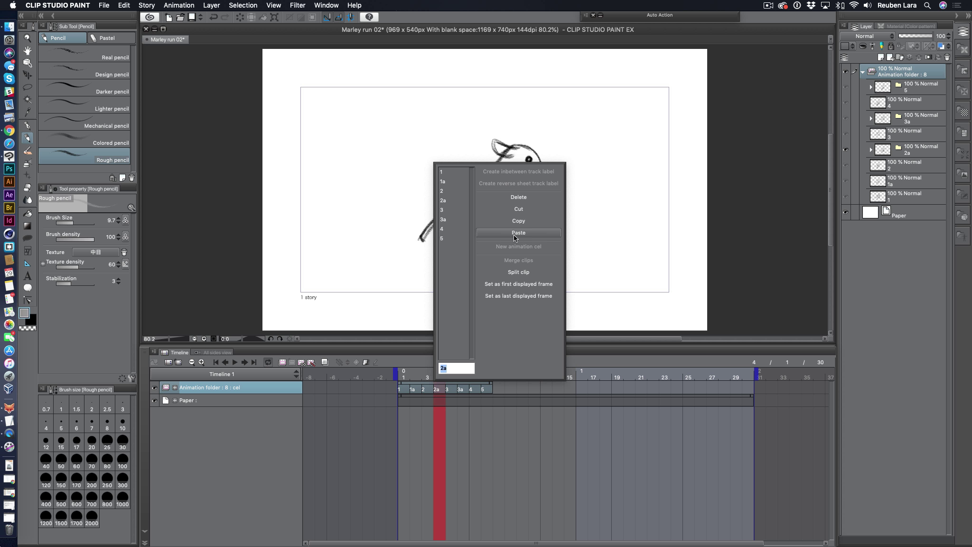
pyautogui.click(521, 221)
pyautogui.click(500, 391)
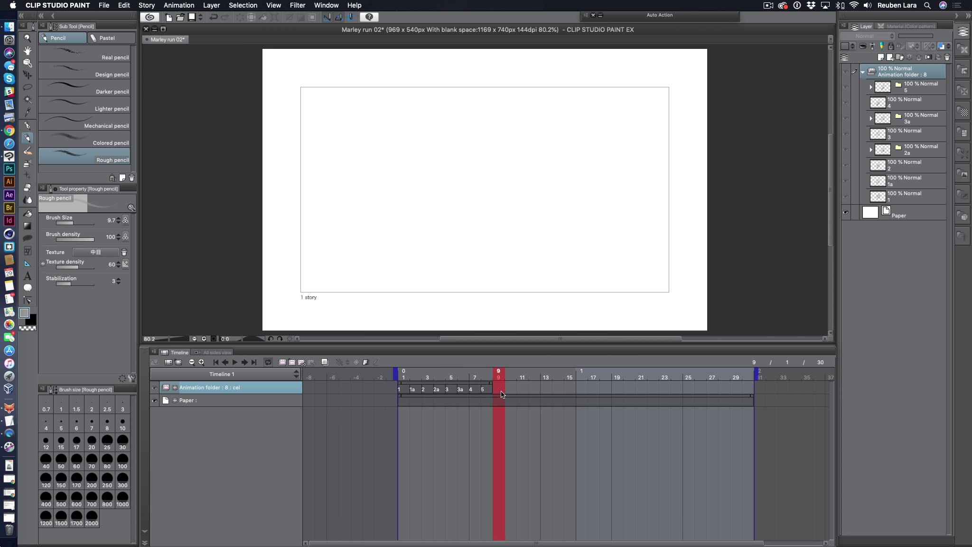
pyautogui.rightClick(498, 385)
pyautogui.click(560, 232)
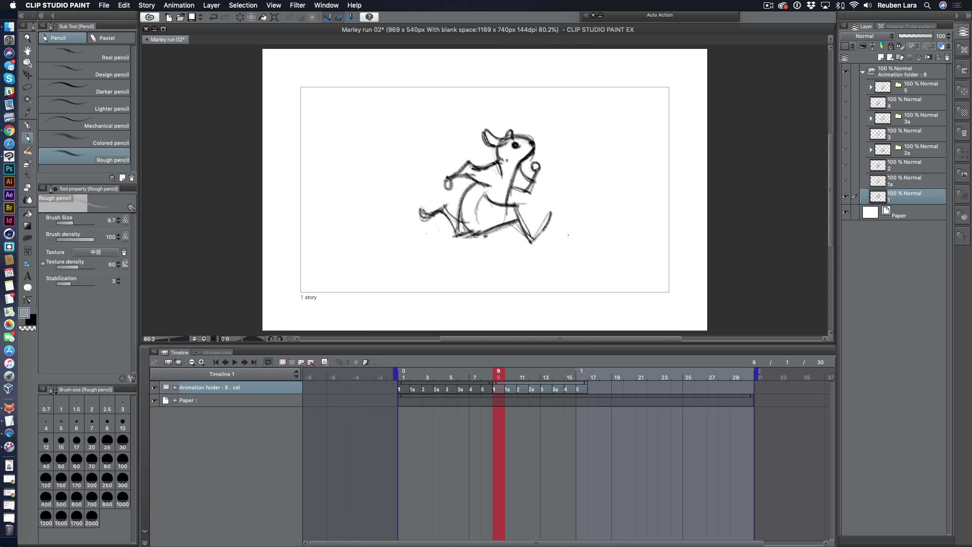
pyautogui.click(592, 386)
pyautogui.rightClick(592, 389)
pyautogui.click(664, 233)
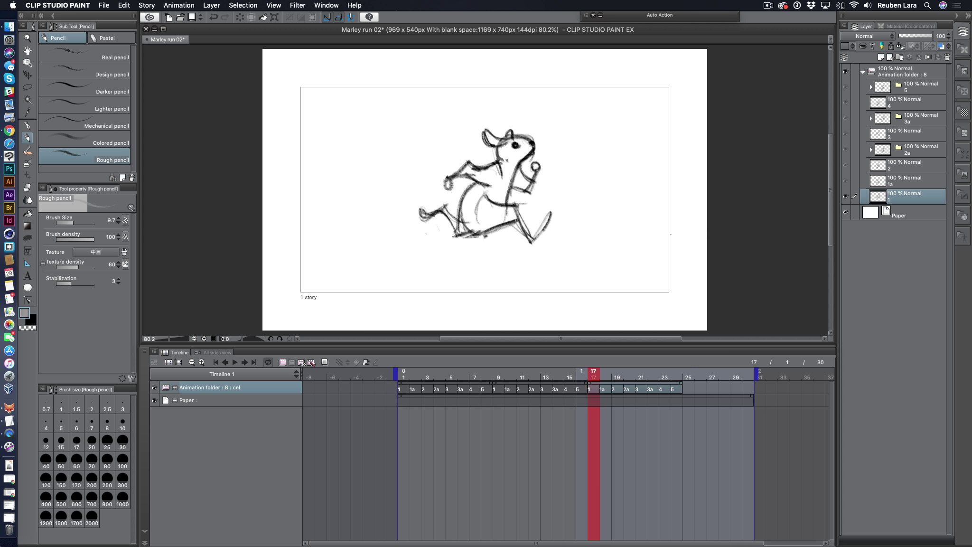
# Shorten the timeline to end at frame 24 and play back the repeated run cycle.
pyautogui.moveTo(757, 372); pyautogui.dragTo(684, 373)
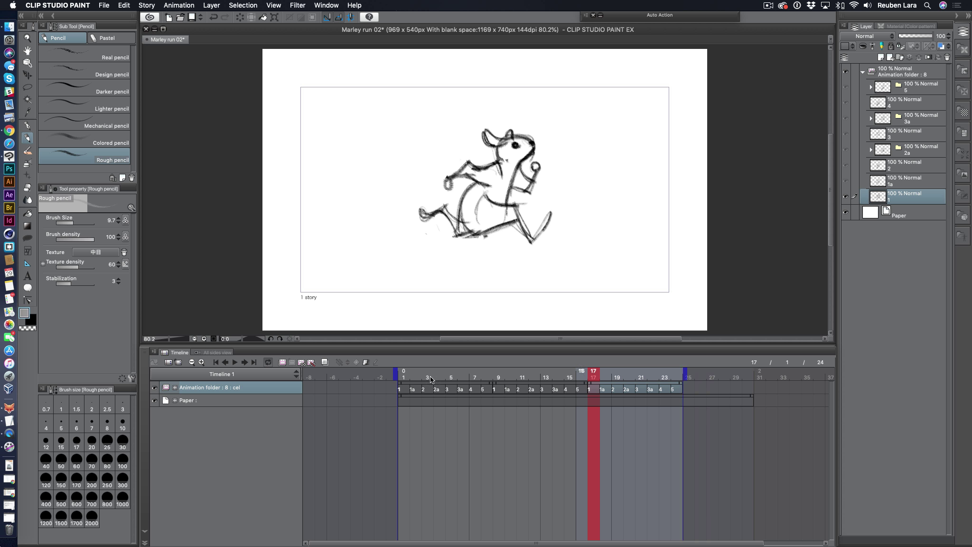
pyautogui.click(234, 362)
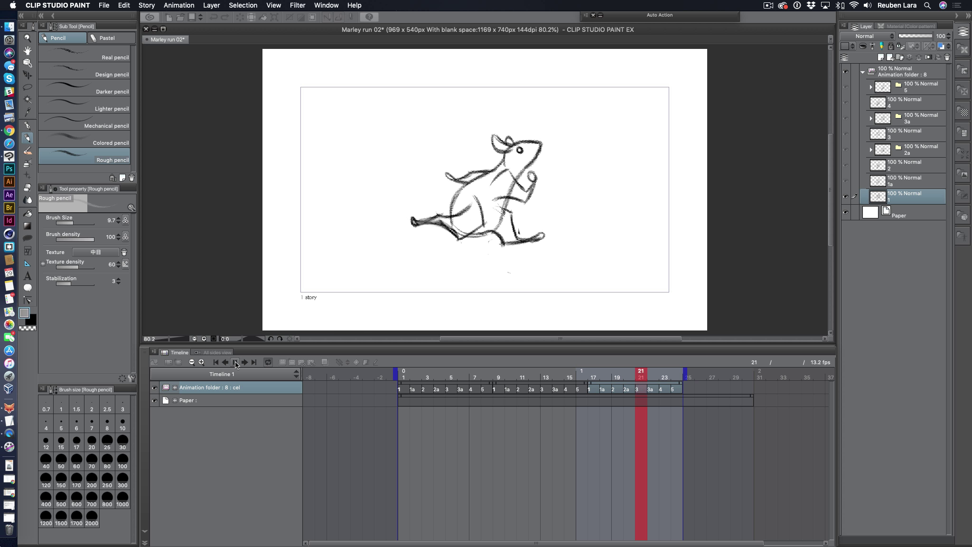
pyautogui.click(235, 362)
# Expand the animation folder track and add a track label reading "jump" at frame 9.
pyautogui.press('o')
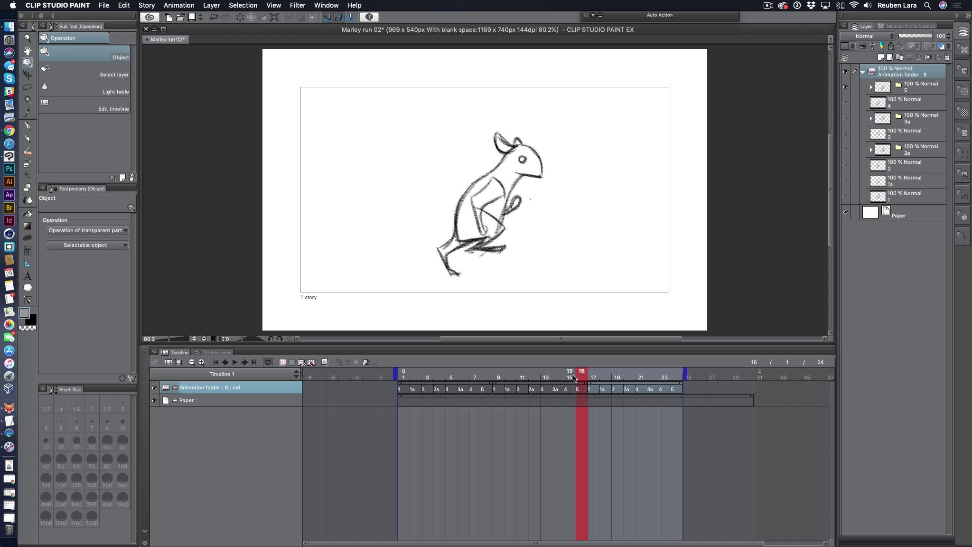
pyautogui.click(174, 387)
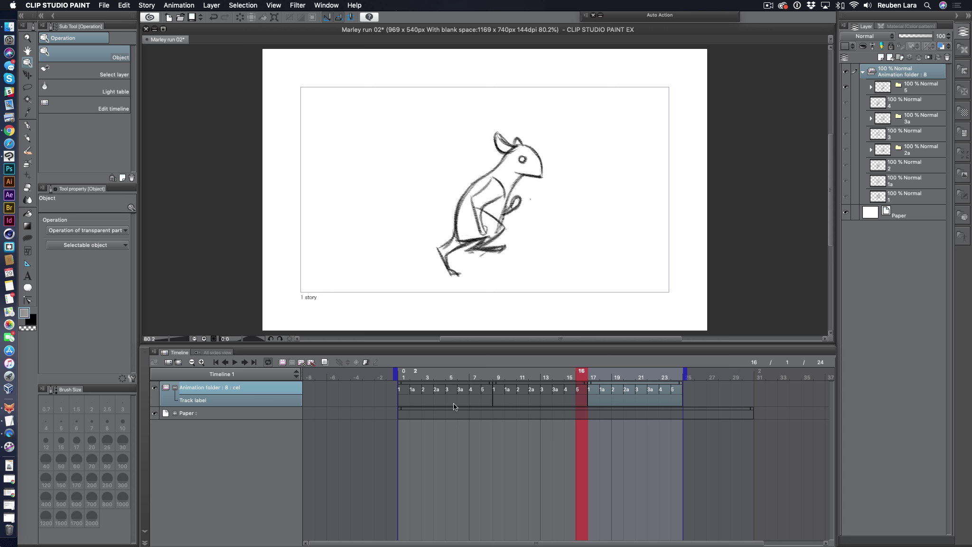
pyautogui.click(498, 398)
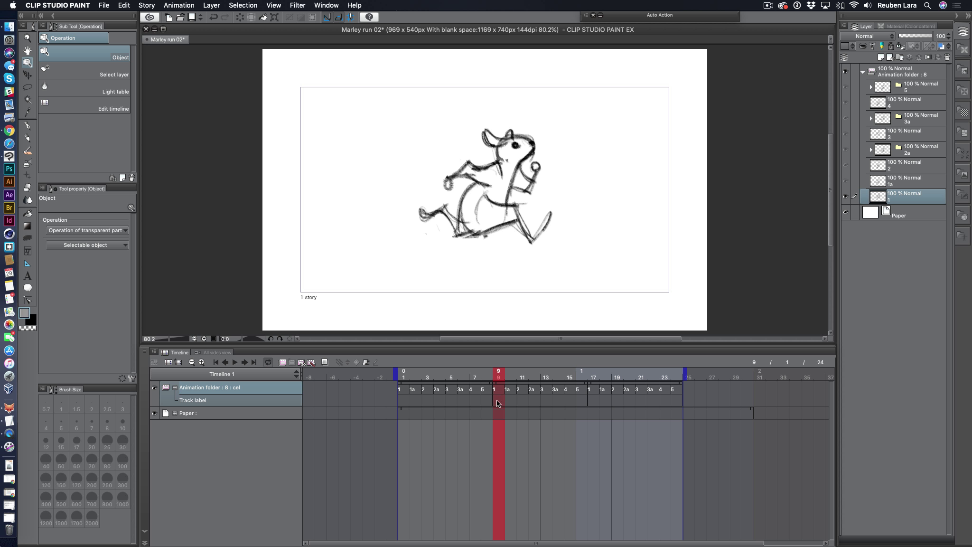
pyautogui.doubleClick(497, 398)
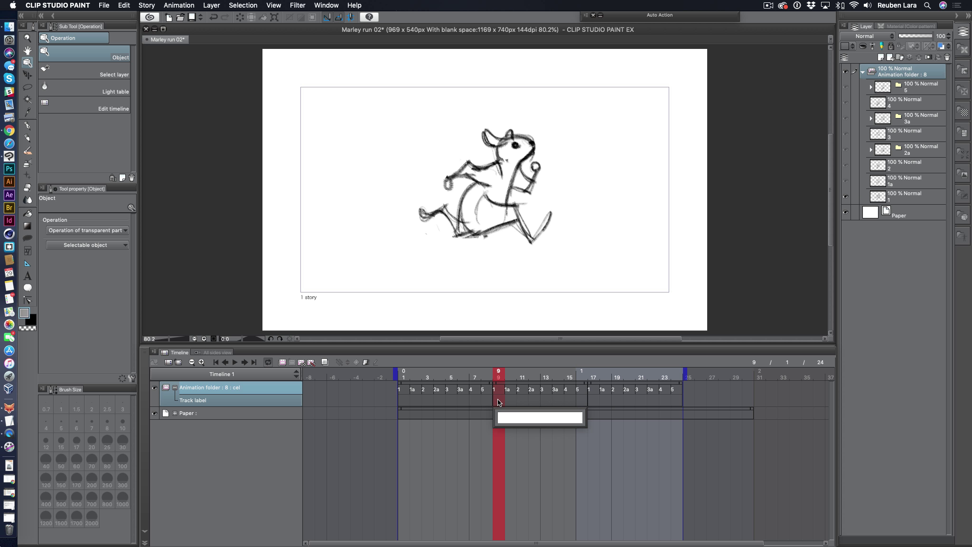
pyautogui.write('jump')
pyautogui.press('Return')
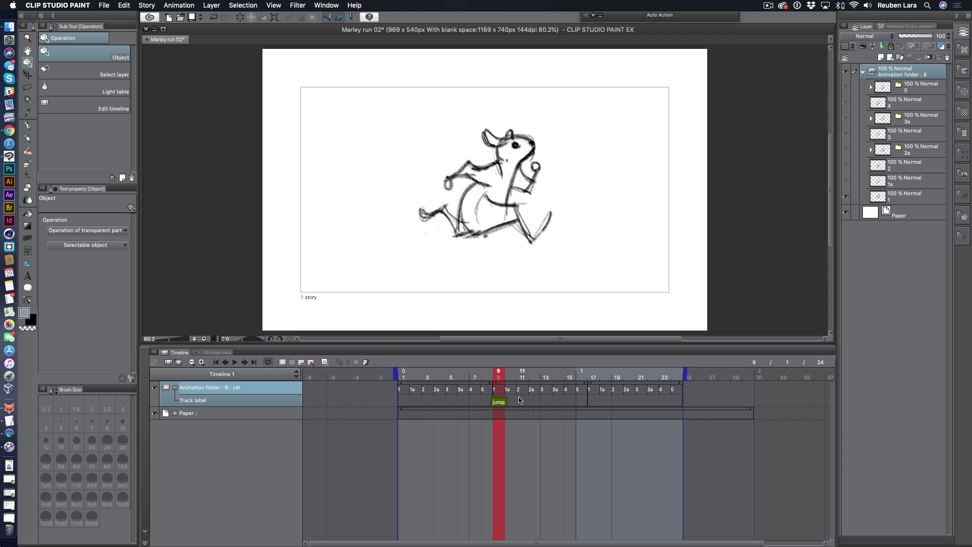
# Open the "jump" track label for editing and remove it from frame 9.
pyautogui.moveTo(498, 401)
pyautogui.mouseDown()
pyautogui.moveTo(523, 402)
pyautogui.moveTo(498, 403)
pyautogui.mouseUp()
pyautogui.doubleClick(499, 402)
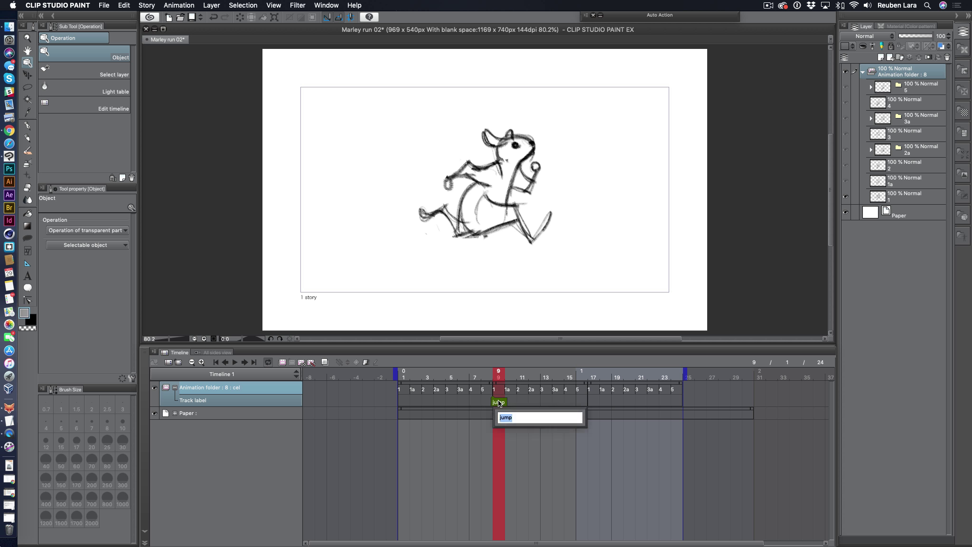
pyautogui.click(512, 399)
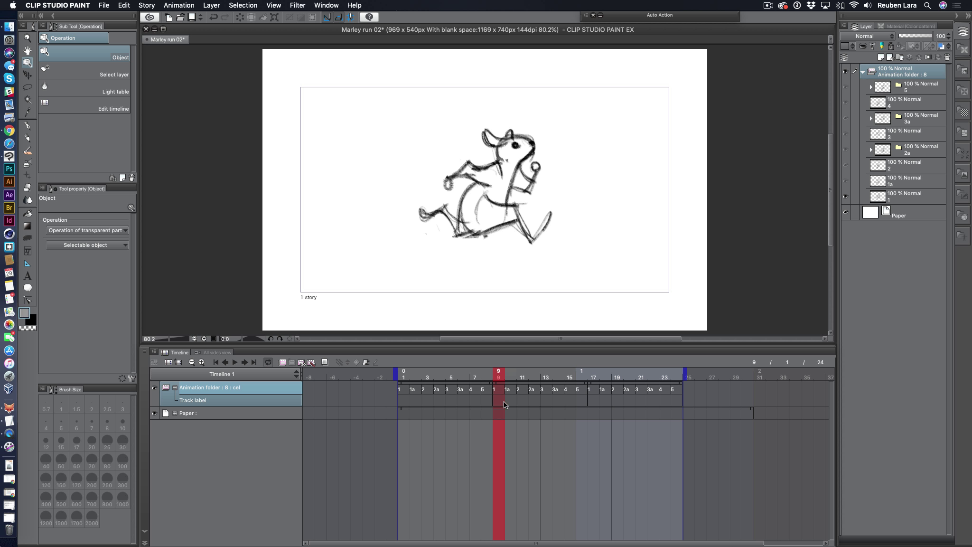
# Select the second run clip, enable keyframes on the animation folder, and expand its Transform properties.
pyautogui.click(529, 383)
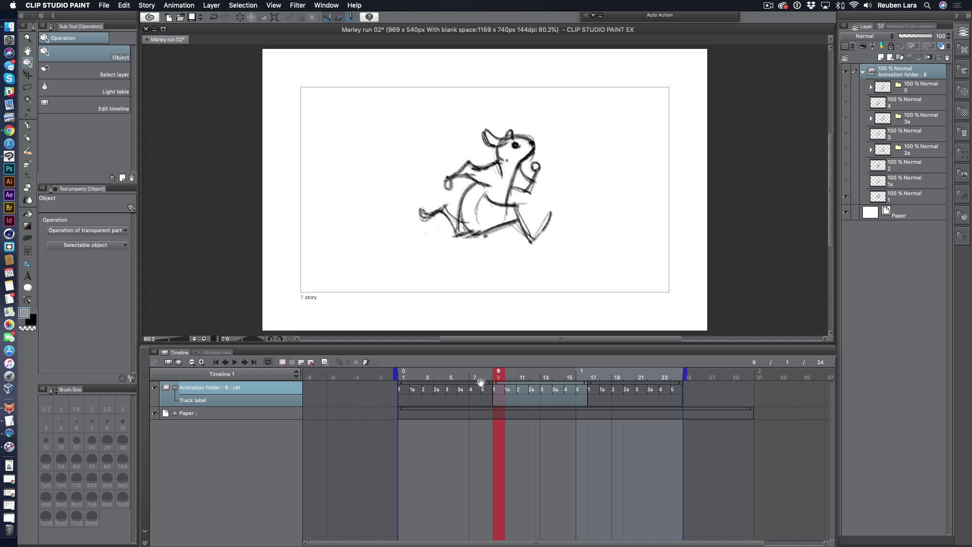
pyautogui.click(366, 362)
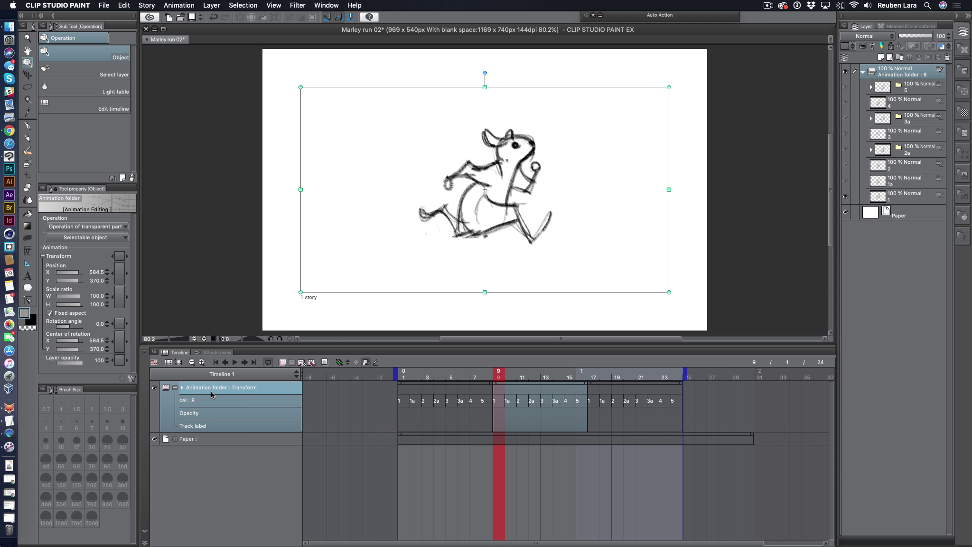
pyautogui.click(182, 387)
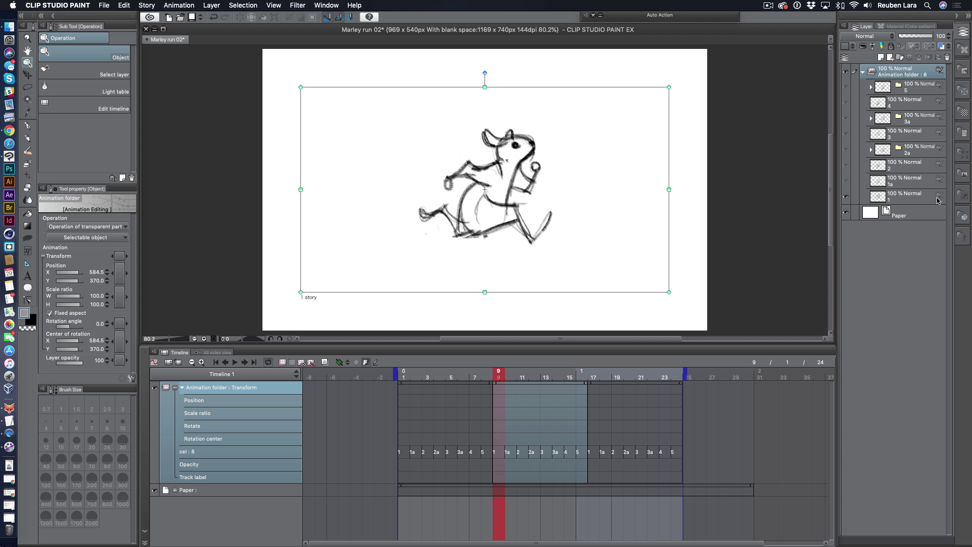
# Select cel 4 and switch to the Rough pencil to check whether the keyframed layer can be drawn on.
pyautogui.click(914, 105)
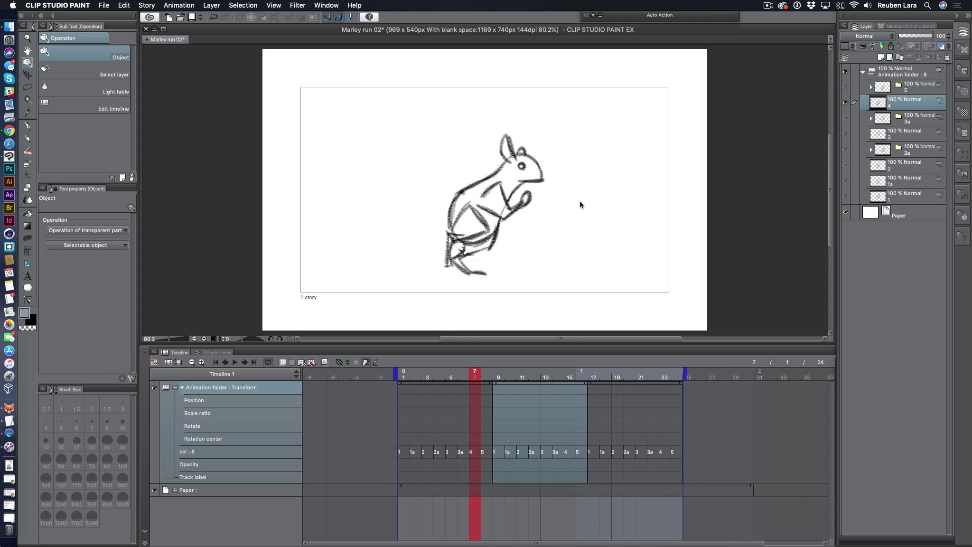
pyautogui.press('b')
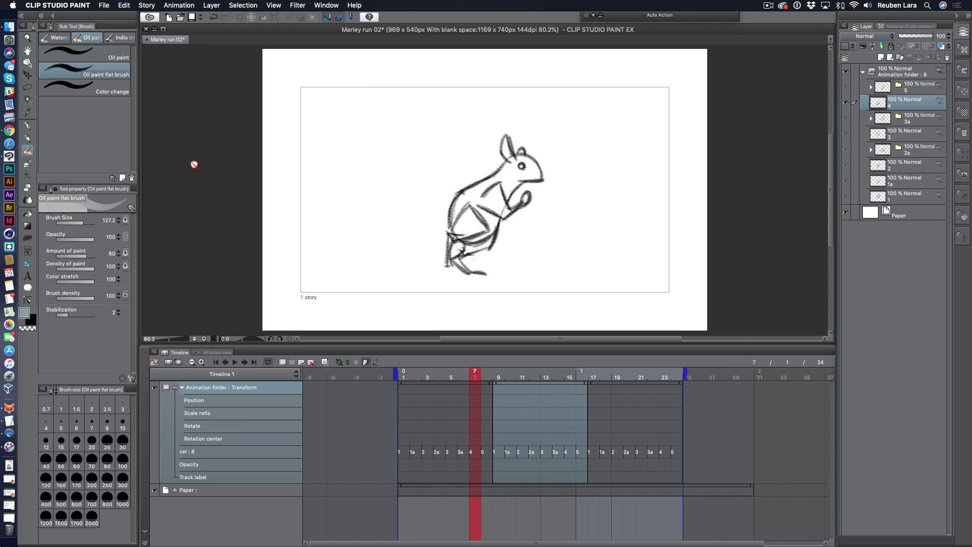
pyautogui.press('p')
pyautogui.press('p')
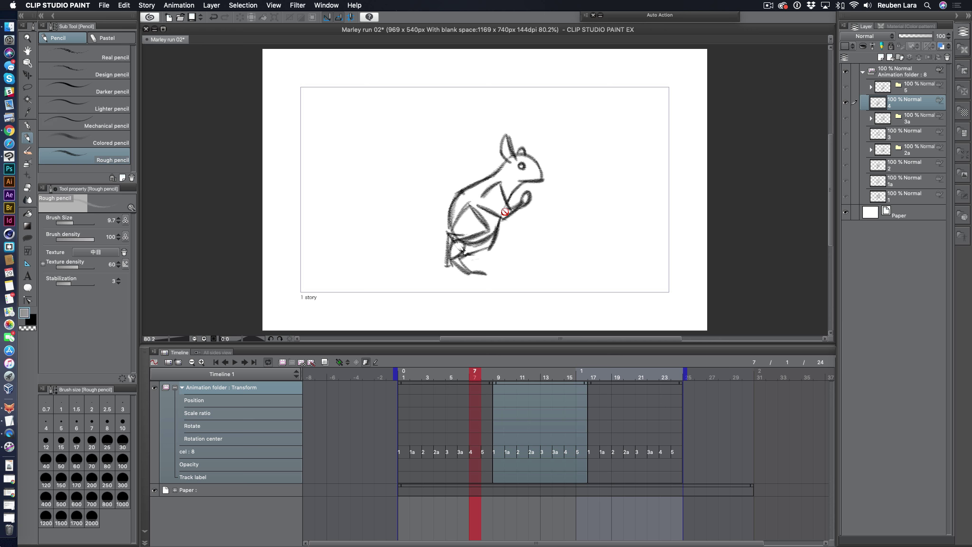
# Select the animation folder on the canvas with the Object tool and go to frame 11.
pyautogui.click(28, 65)
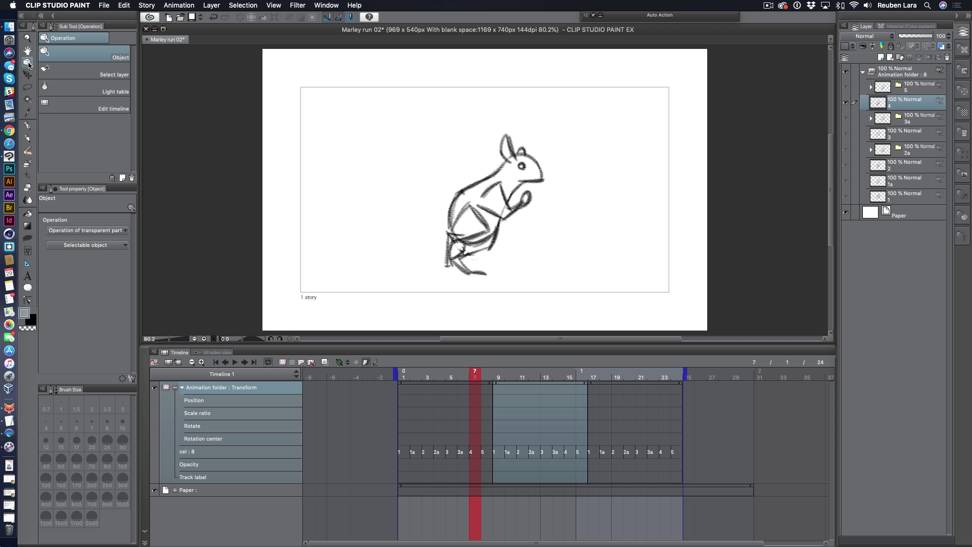
pyautogui.click(485, 190)
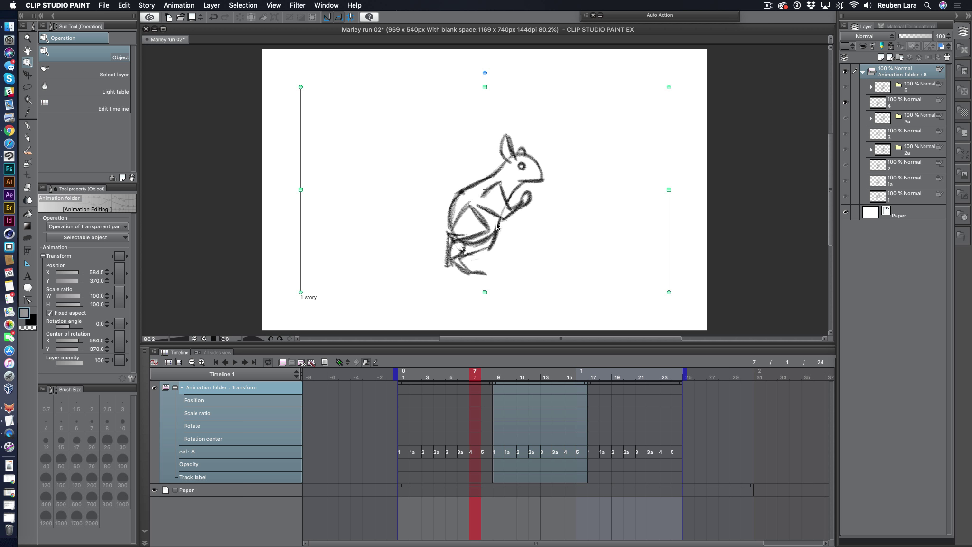
pyautogui.moveTo(512, 375); pyautogui.dragTo(522, 376)
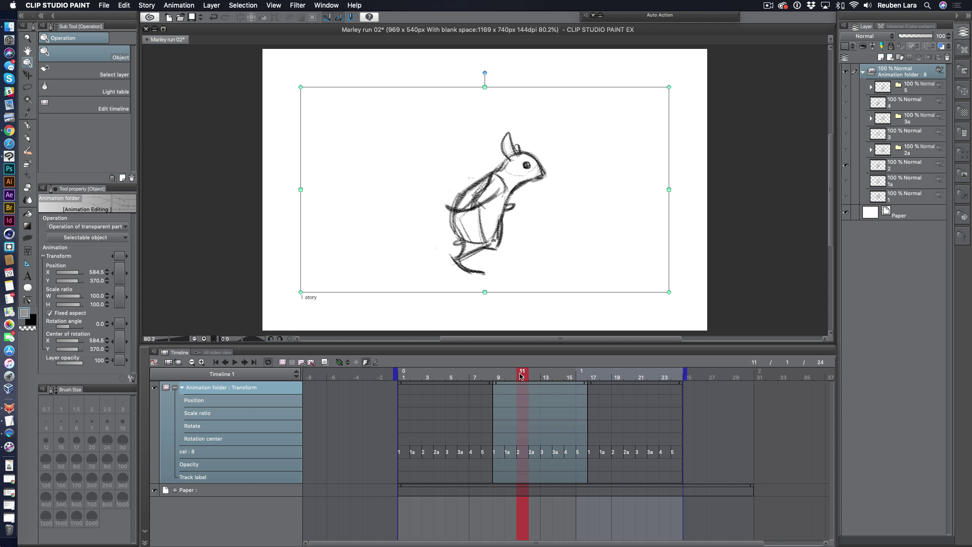
# Temporarily switch off keyframe editing, draw a short Rough pencil test stroke on cel 4, and undo it.
pyautogui.click(375, 362)
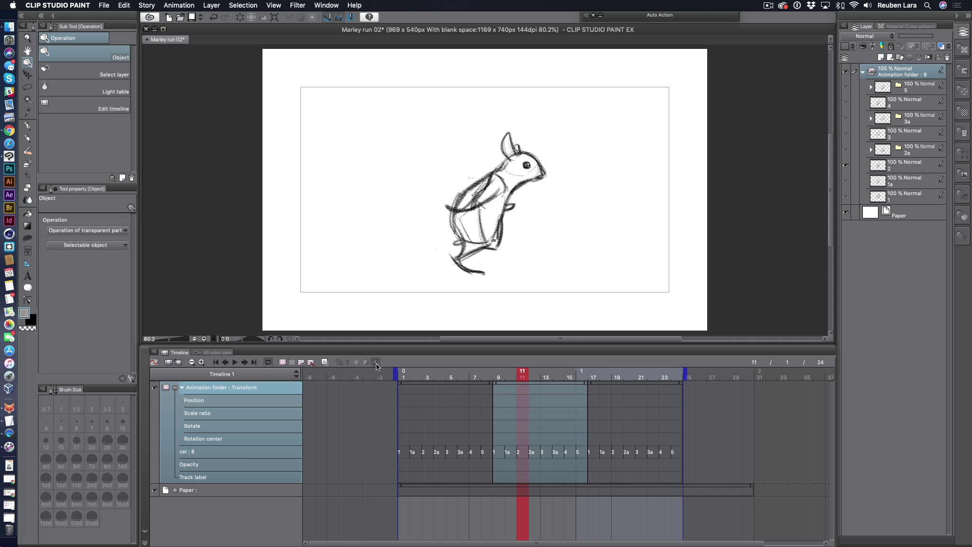
pyautogui.click(28, 138)
pyautogui.click(910, 102)
pyautogui.moveTo(553, 204); pyautogui.dragTo(528, 238)
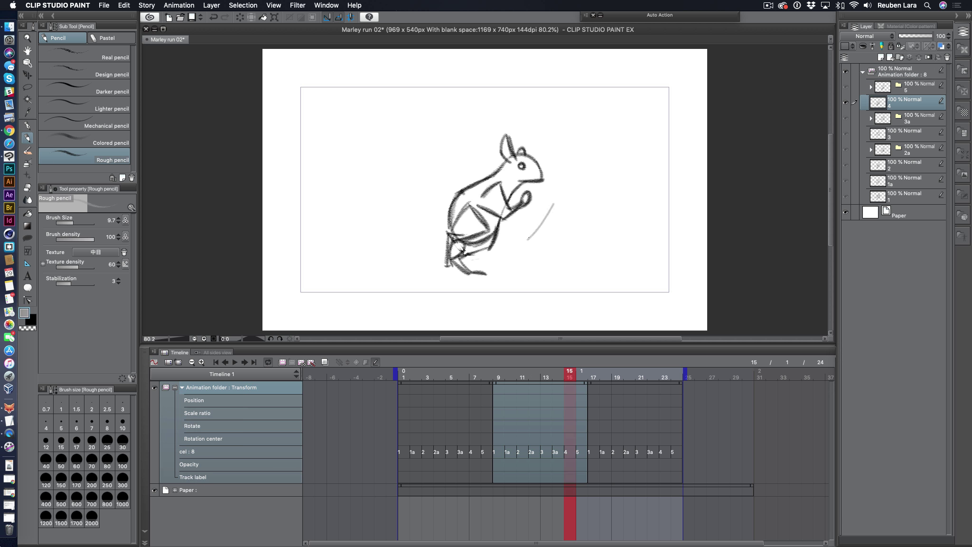
pyautogui.press('super+z')
pyautogui.click(375, 363)
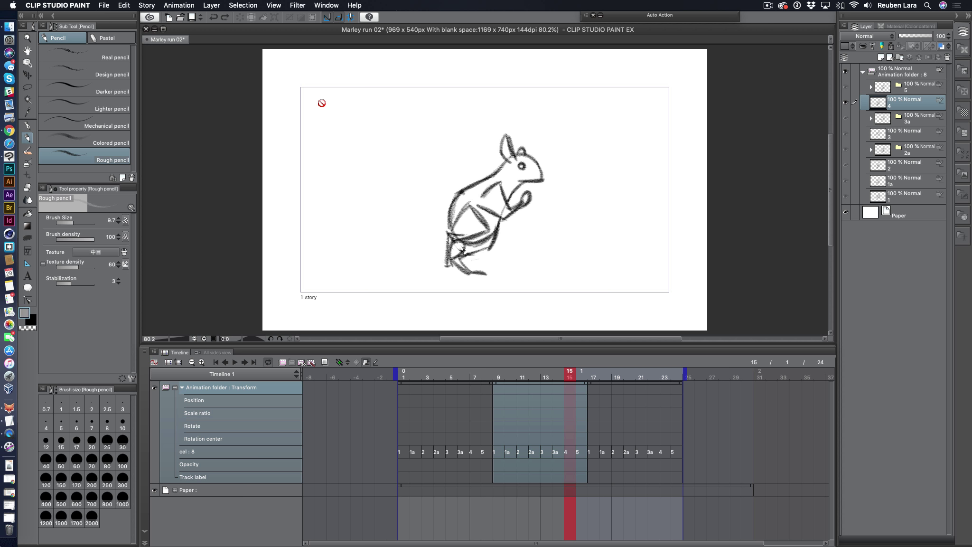
# At frame 15, move the animation folder upward with the Object tool to about X 576.5, Y 295.0.
pyautogui.click(31, 65)
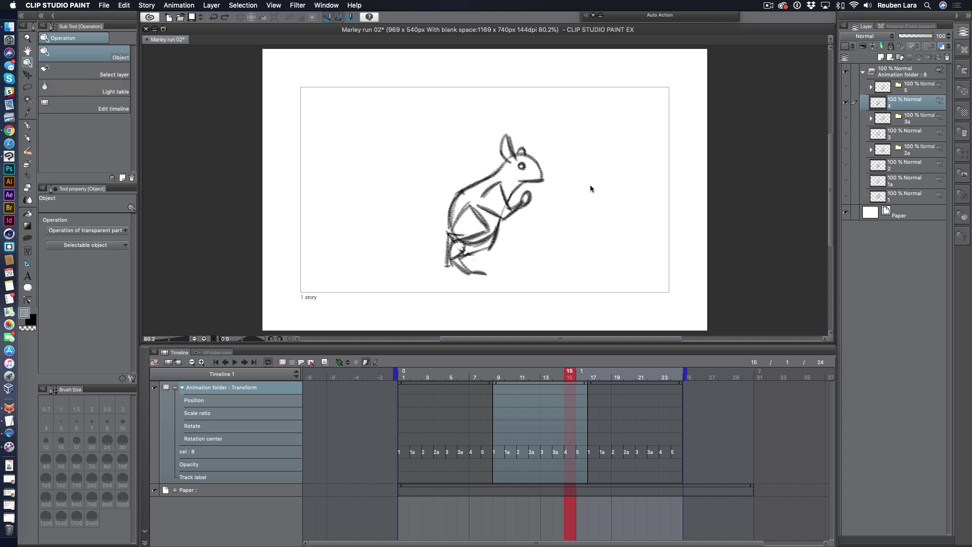
pyautogui.click(493, 237)
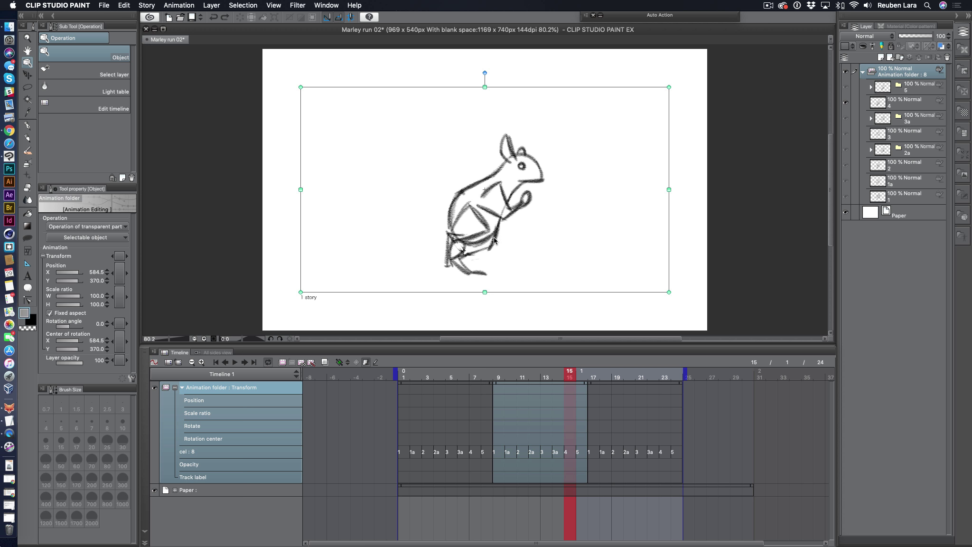
pyautogui.moveTo(494, 240); pyautogui.dragTo(496, 215)
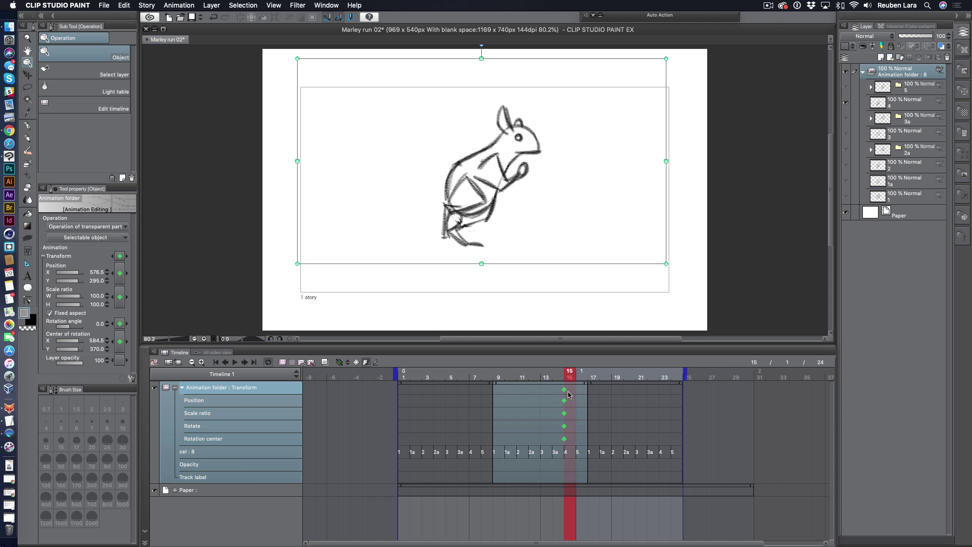
# Delete the animation folder's Transform keyframes at frame 15 and select its Position track at frame 12.
pyautogui.press('Delete')
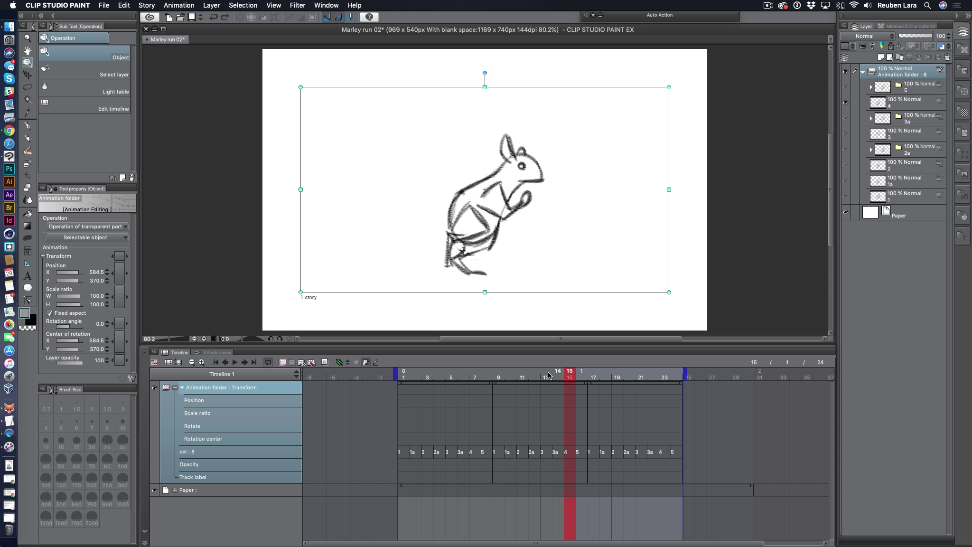
pyautogui.moveTo(564, 376); pyautogui.dragTo(539, 375)
pyautogui.click(207, 401)
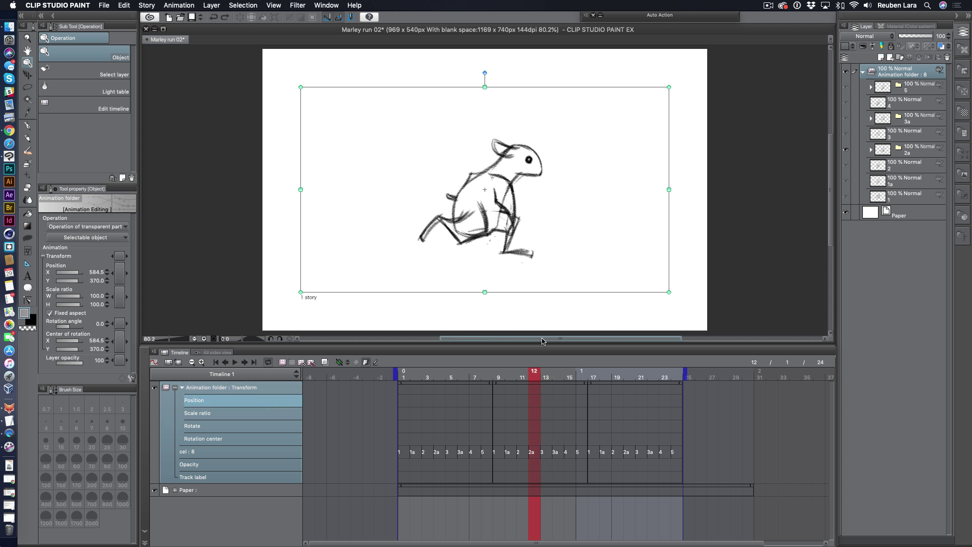
# Try moving the animation folder up to about X 542.5, Y 295.0 at frame 12, and undo the move.
pyautogui.moveTo(511, 215); pyautogui.dragTo(494, 187)
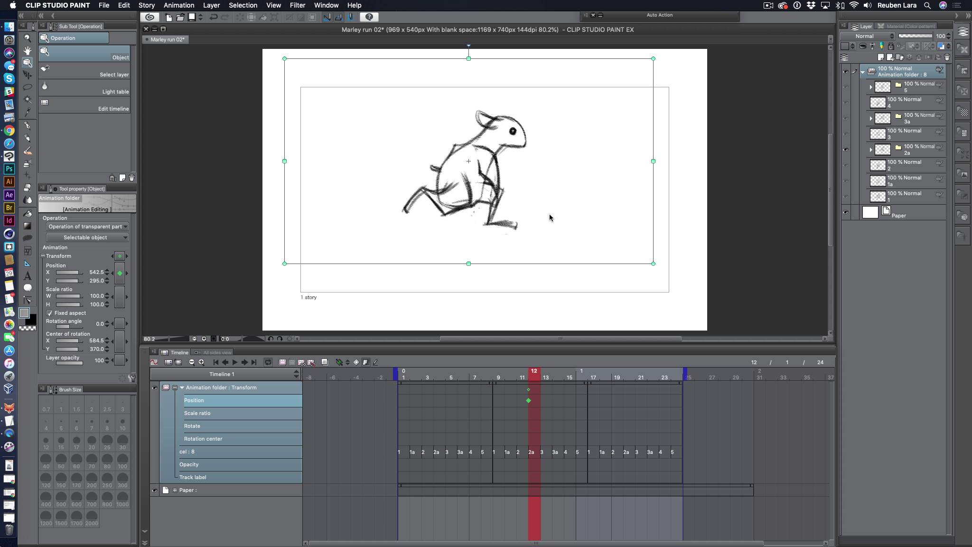
pyautogui.press('super+z')
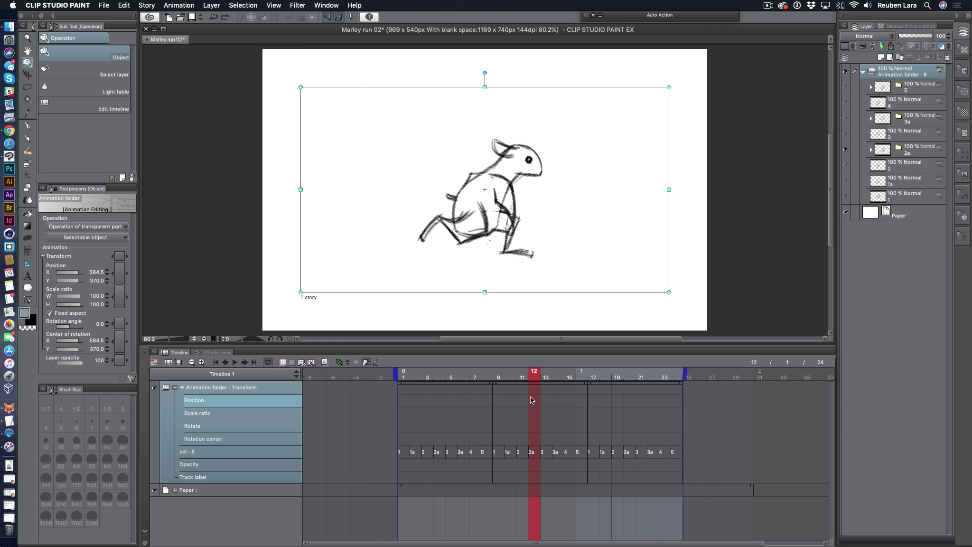
# Add Position keyframes to the animation folder at frames 11 and 15 to hold the ground position on both sides of the jump.
pyautogui.moveTo(536, 382)
pyautogui.mouseDown()
pyautogui.moveTo(472, 380)
pyautogui.moveTo(554, 378)
pyautogui.mouseUp()
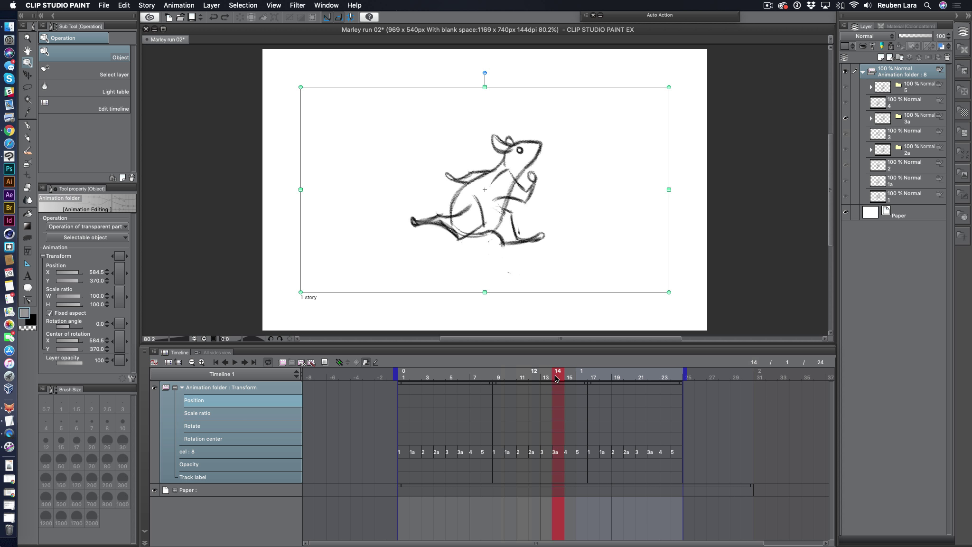
pyautogui.click(568, 378)
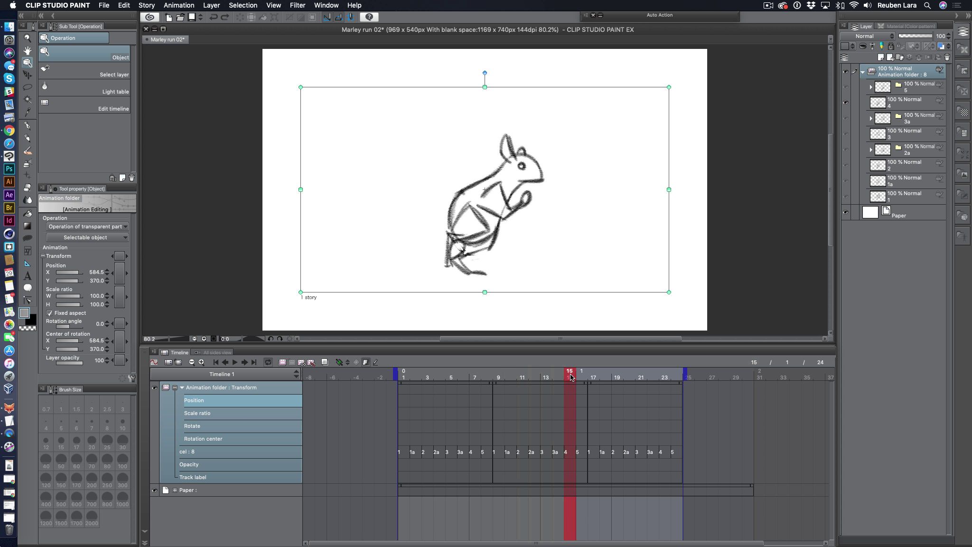
pyautogui.click(522, 378)
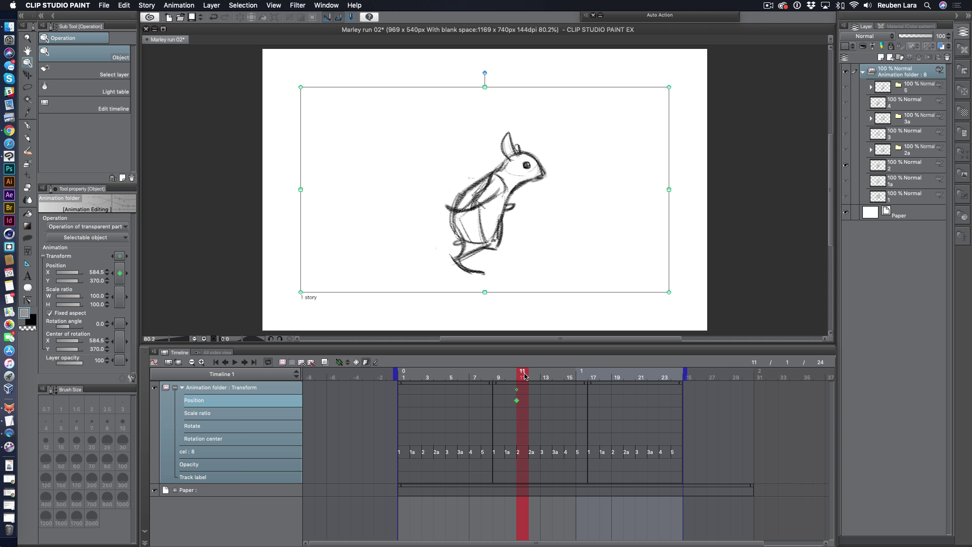
pyautogui.moveTo(527, 377)
pyautogui.mouseDown()
pyautogui.moveTo(571, 377)
pyautogui.moveTo(542, 377)
pyautogui.mouseUp()
pyautogui.click(340, 362)
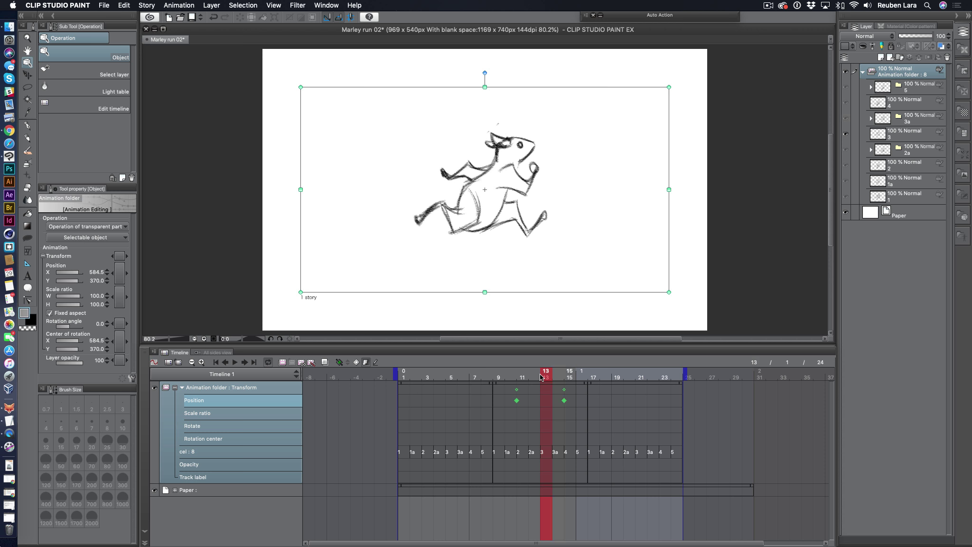
# At frame 13, move the animation folder up to about X 580.5, Y 216.0 and play back the jump.
pyautogui.moveTo(505, 214); pyautogui.dragTo(504, 153)
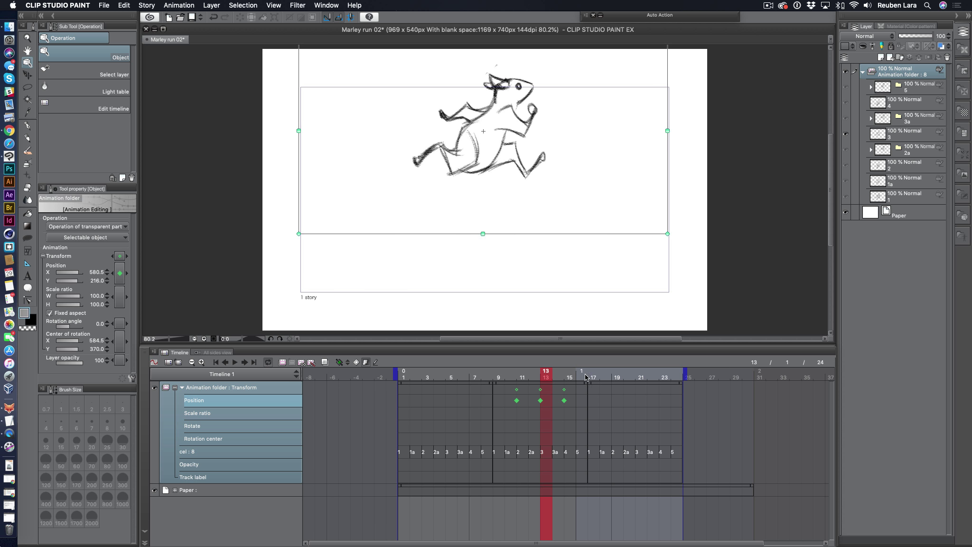
pyautogui.click(499, 378)
pyautogui.click(507, 382)
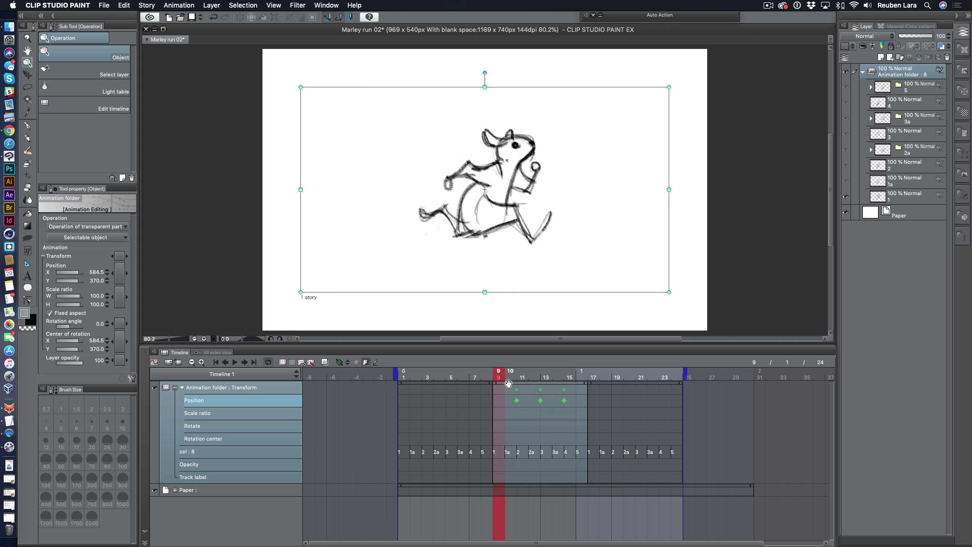
pyautogui.click(235, 362)
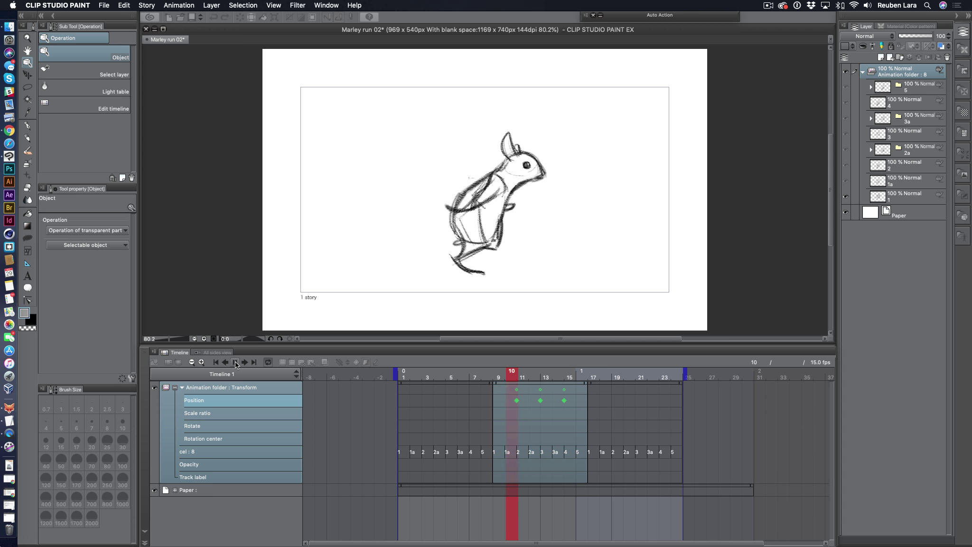
pyautogui.click(235, 362)
# Try rotating the animation folder by about -12.8 degrees at frame 13, and undo the rotation.
pyautogui.moveTo(548, 376)
pyautogui.mouseDown()
pyautogui.moveTo(510, 376)
pyautogui.moveTo(521, 375)
pyautogui.mouseUp()
pyautogui.click(546, 375)
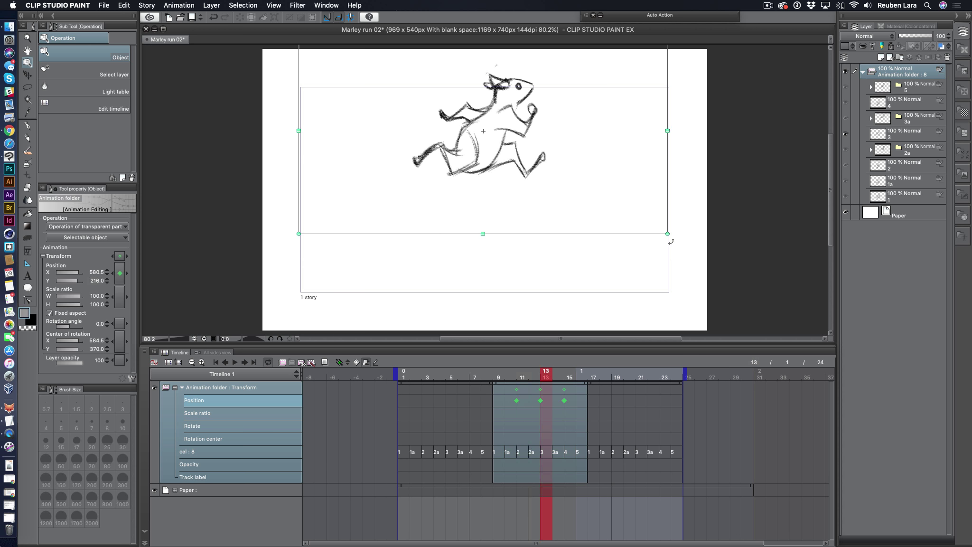
pyautogui.moveTo(671, 242); pyautogui.dragTo(690, 197)
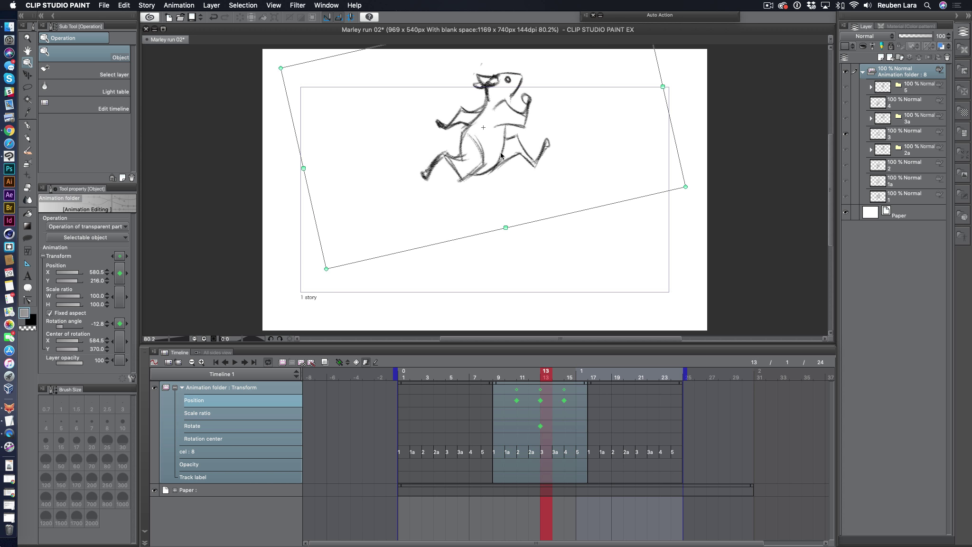
pyautogui.moveTo(501, 153); pyautogui.dragTo(501, 147)
pyautogui.press('super+z')
pyautogui.press('super+z')
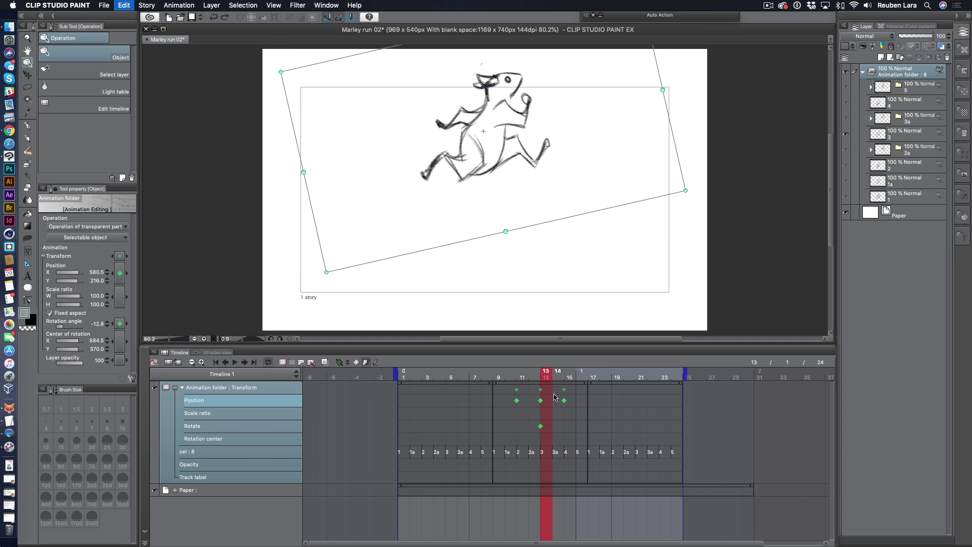
# Add Rotate keyframes to the animation folder at frames 11 and 15.
pyautogui.click(520, 374)
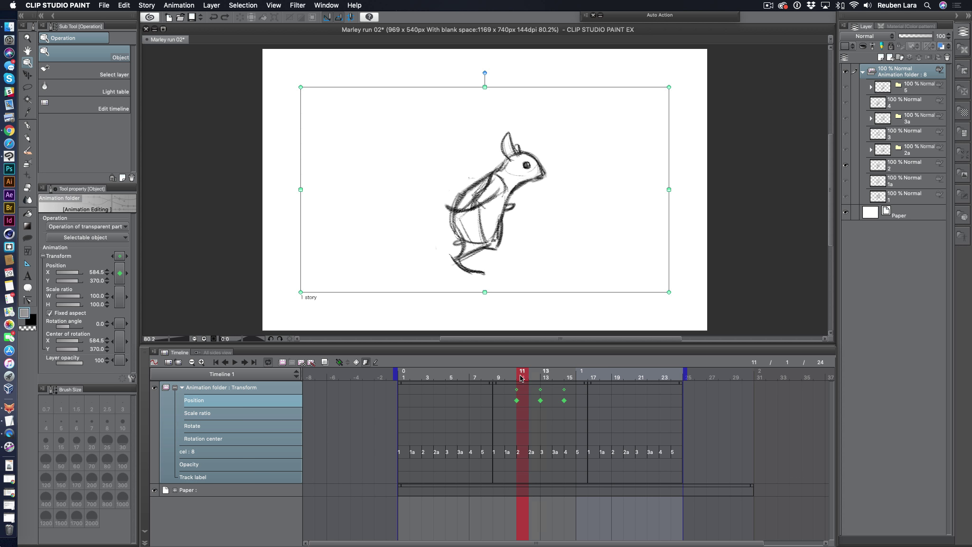
pyautogui.click(193, 425)
pyautogui.click(339, 362)
pyautogui.click(567, 375)
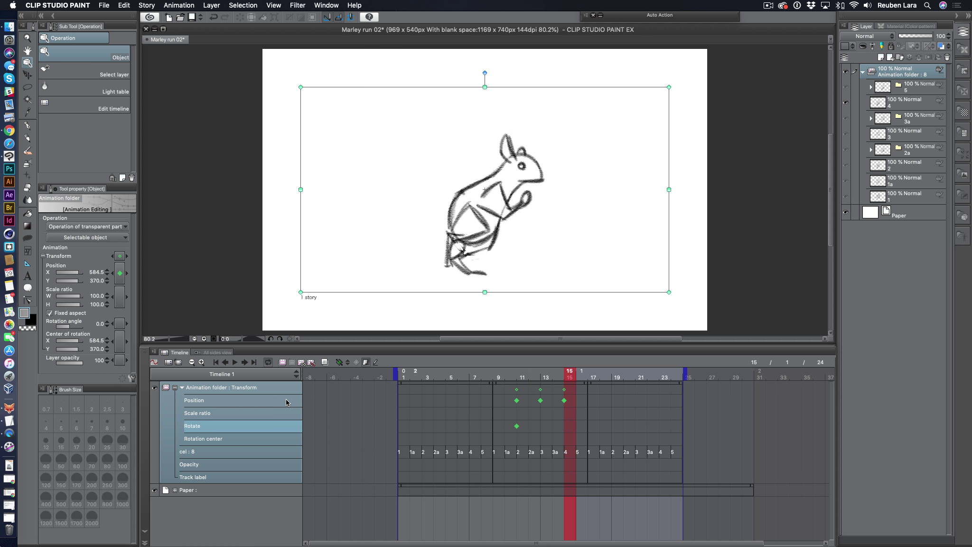
pyautogui.click(339, 362)
# At frame 13, rotate the animation folder on the canvas to about -21.5 degrees.
pyautogui.click(546, 368)
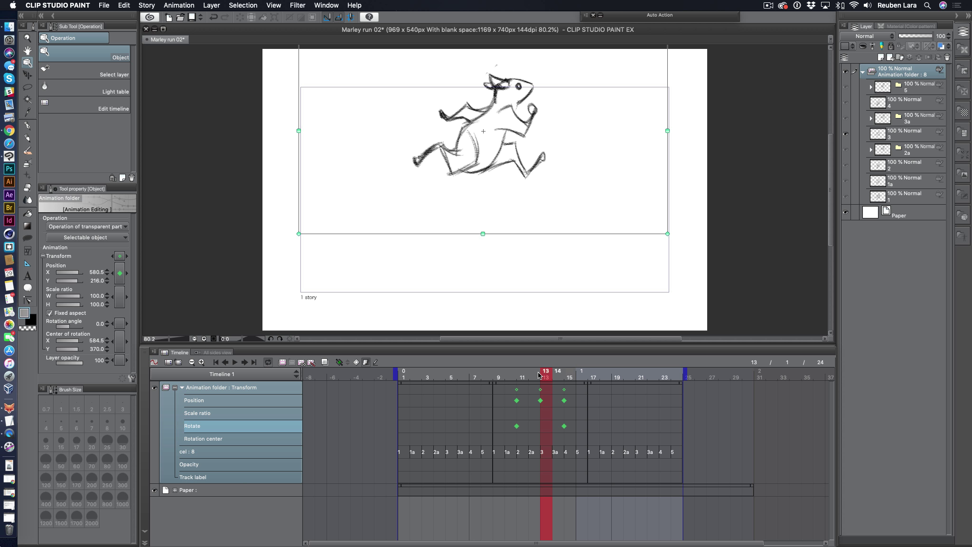
pyautogui.press('Left')
pyautogui.click(545, 371)
pyautogui.moveTo(672, 241)
pyautogui.mouseDown()
pyautogui.moveTo(632, 183)
pyautogui.moveTo(560, 153)
pyautogui.mouseUp()
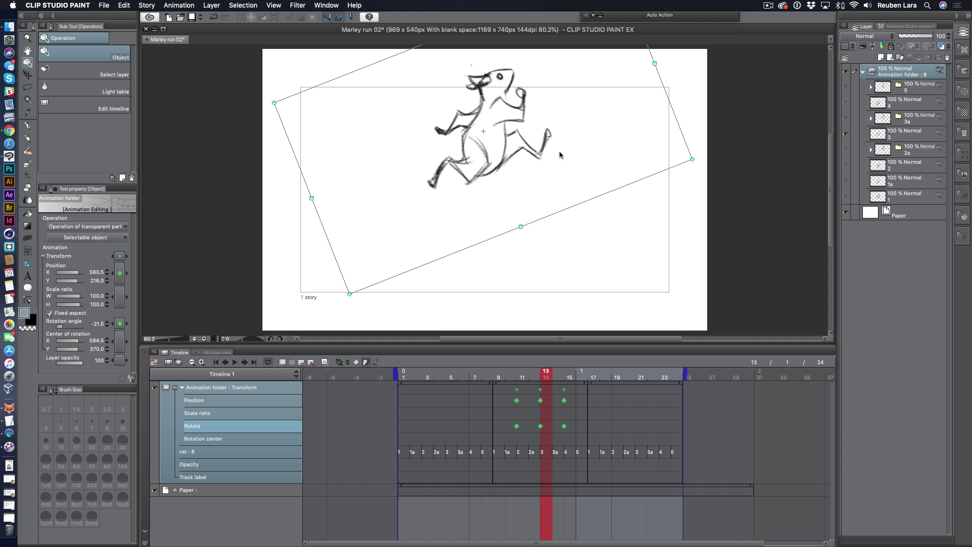
# Play the animation to check the mouse's jump with the added rotation.
pyautogui.click(510, 374)
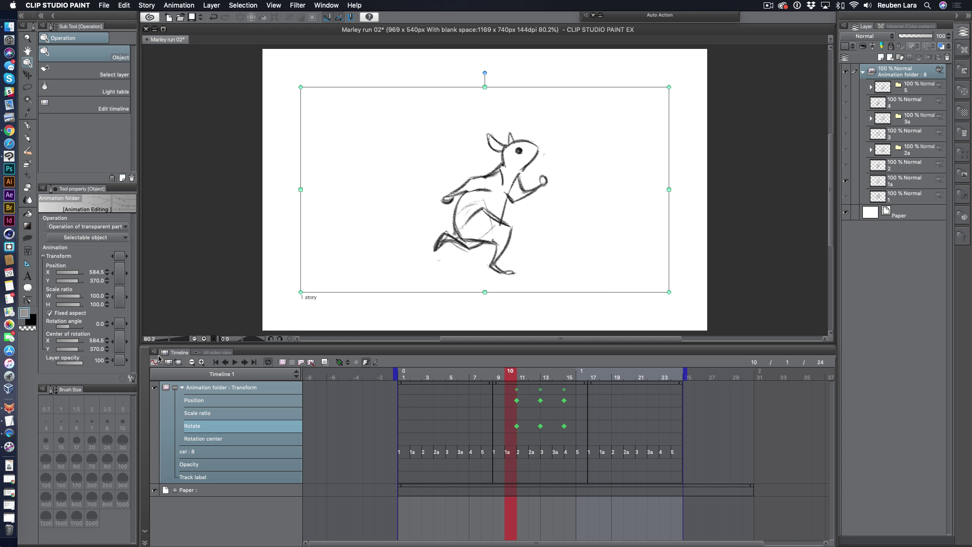
pyautogui.click(233, 362)
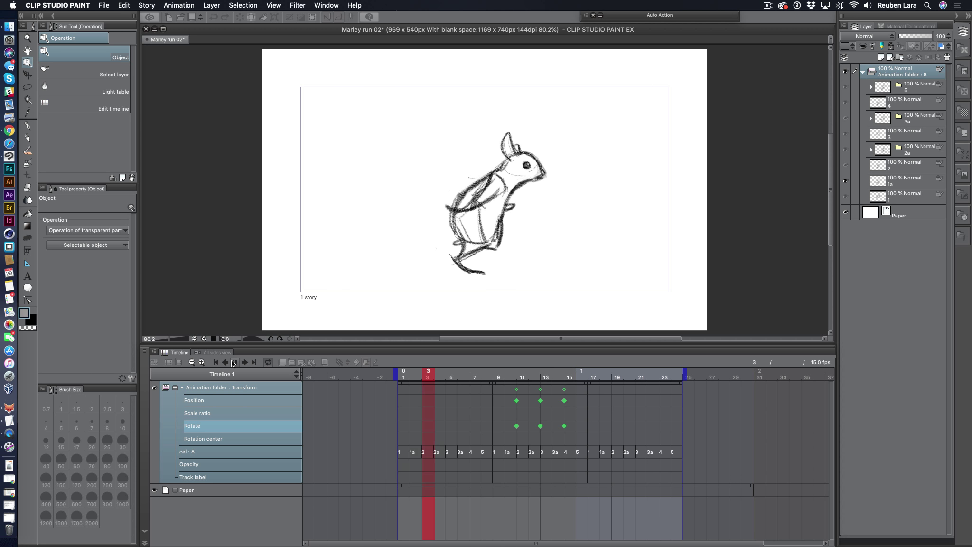
pyautogui.click(233, 363)
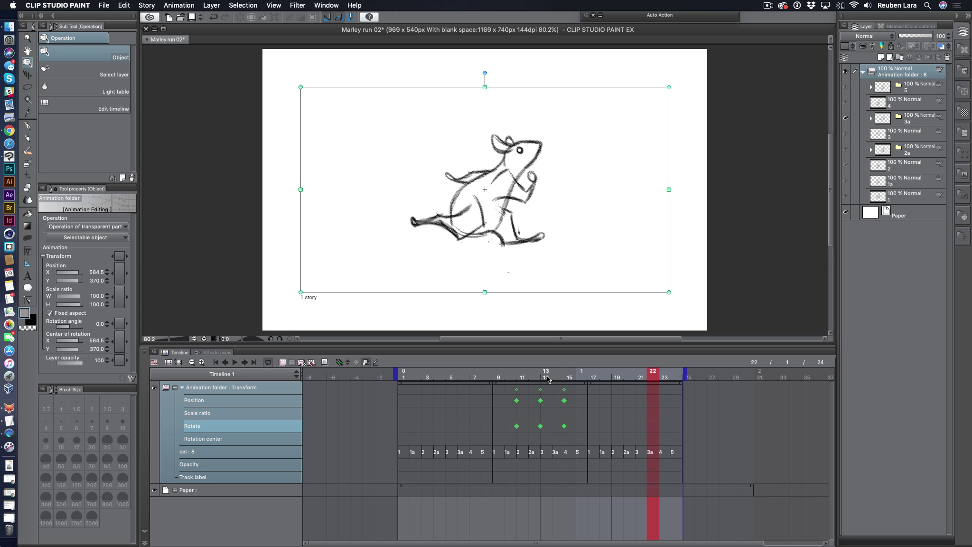
# Lengthen the second run cycle's clip by shifting the third clip to start at frame 20.
pyautogui.click(545, 375)
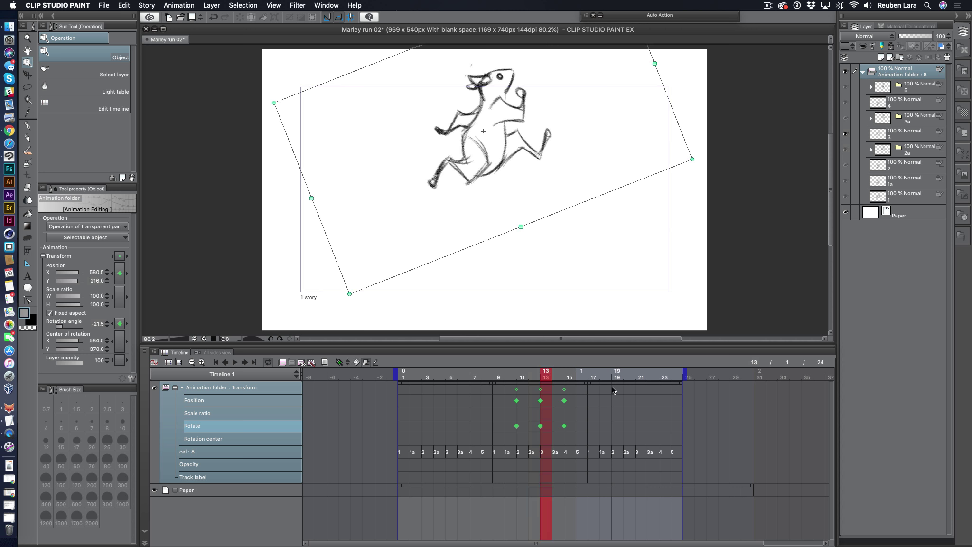
pyautogui.moveTo(612, 386); pyautogui.dragTo(623, 384)
# Move the second cycle's cels 3a, 4 and 5 to frames 15, 17 and 18, and its last Position and Rotate keyframes to frame 18.
pyautogui.moveTo(591, 451); pyautogui.dragTo(554, 455)
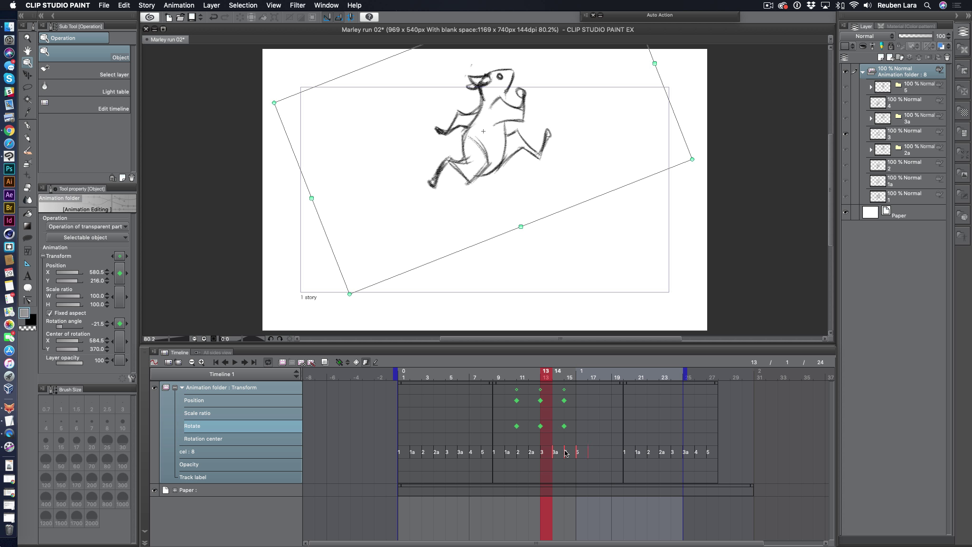
pyautogui.moveTo(565, 454); pyautogui.dragTo(589, 449)
pyautogui.moveTo(581, 395); pyautogui.dragTo(600, 425)
pyautogui.moveTo(530, 371); pyautogui.dragTo(463, 372)
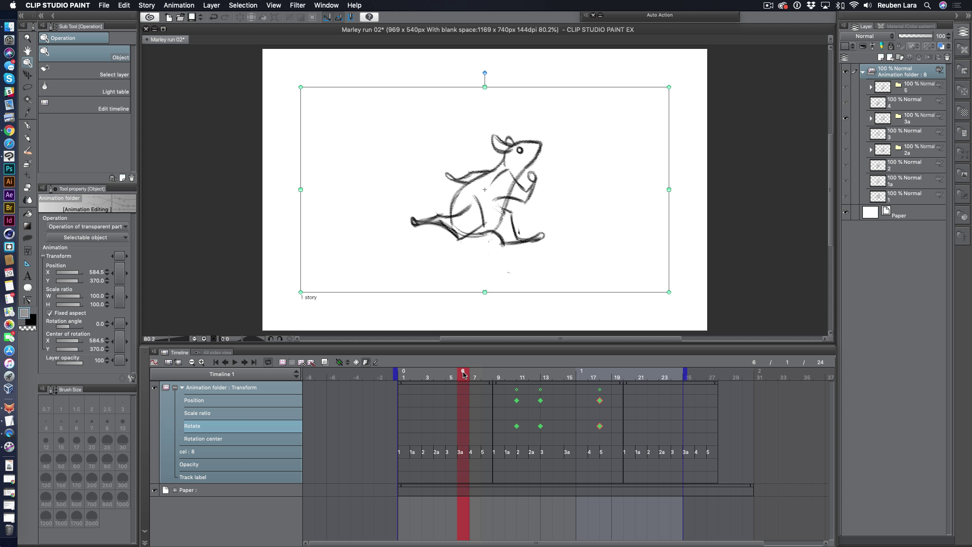
# Shift the third clip back to start at frame 19 and set the timeline's end to frame 26.
pyautogui.moveTo(621, 383); pyautogui.dragTo(613, 383)
pyautogui.press('super+z')
pyautogui.click(628, 385)
pyautogui.moveTo(703, 374); pyautogui.dragTo(708, 374)
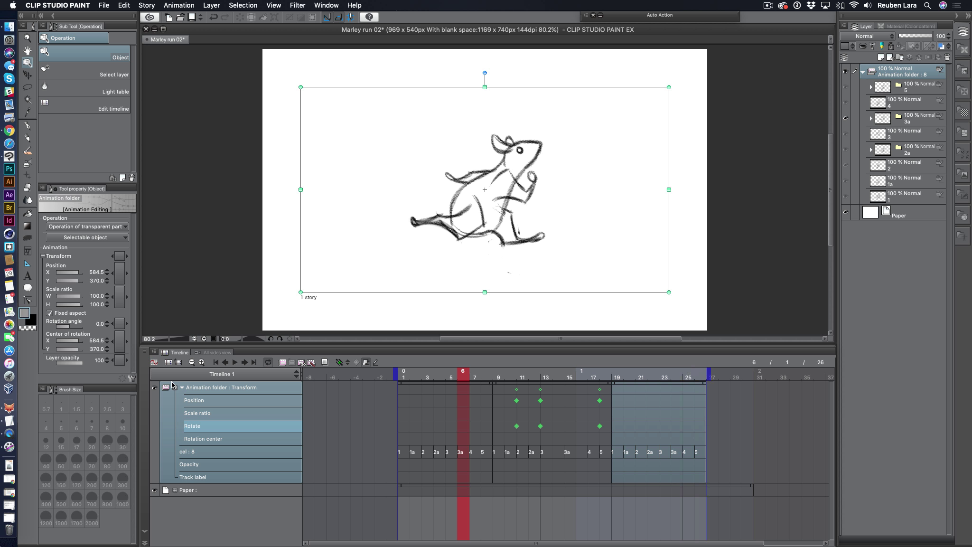
# Play back the lengthened jump and go to frame 13.
pyautogui.click(235, 362)
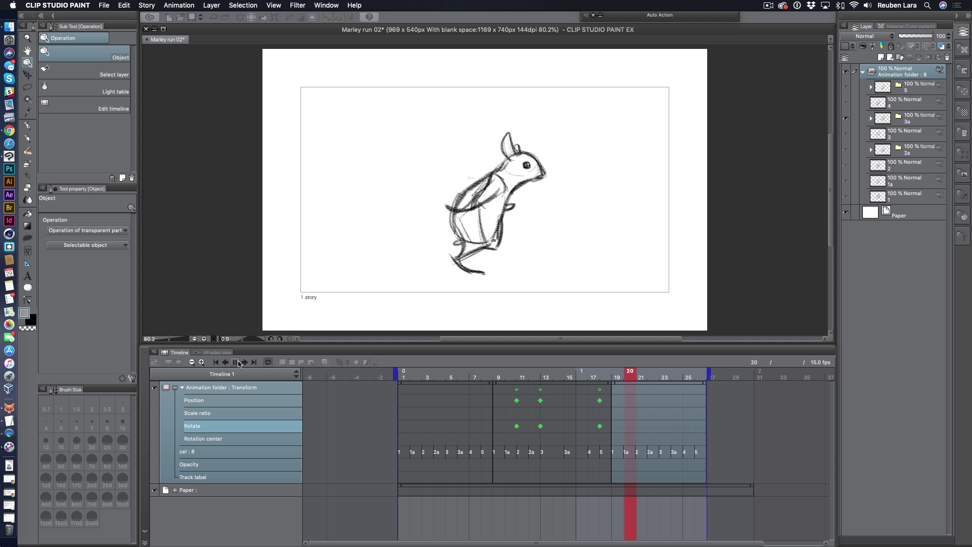
pyautogui.click(238, 361)
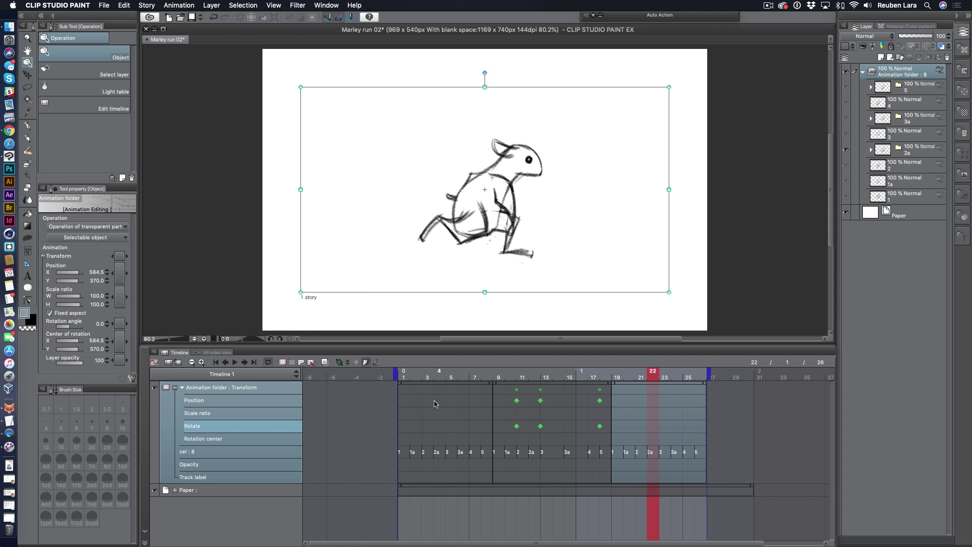
pyautogui.click(545, 375)
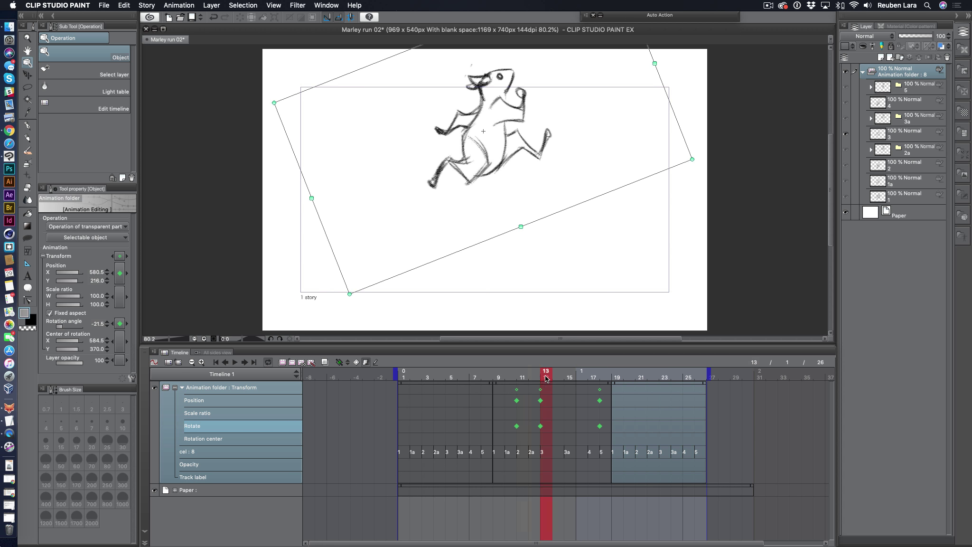
# Open the animation folder's keyframes as curves and show the Position curves alongside Rotate, enlarged around the jump frames.
pyautogui.click(153, 363)
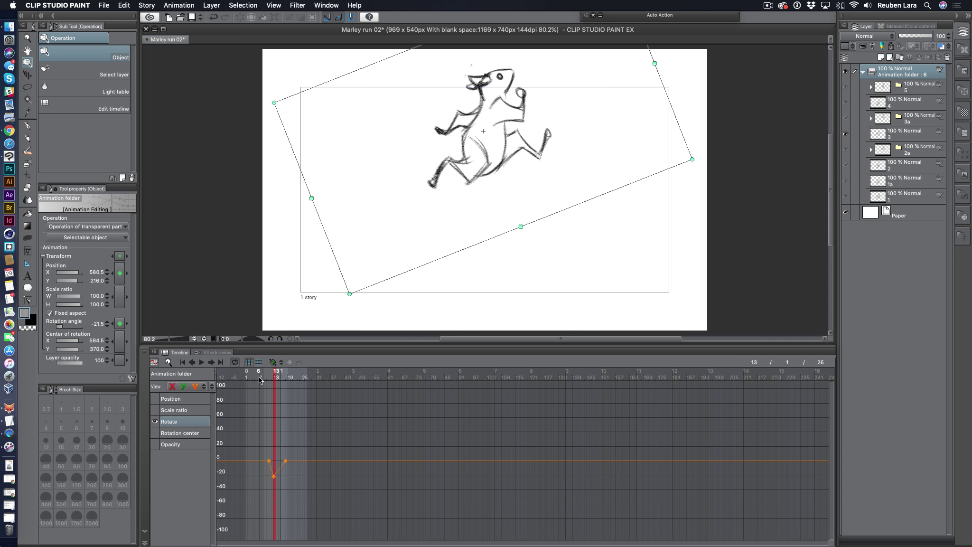
pyautogui.click(168, 362)
pyautogui.moveTo(302, 446); pyautogui.dragTo(380, 439)
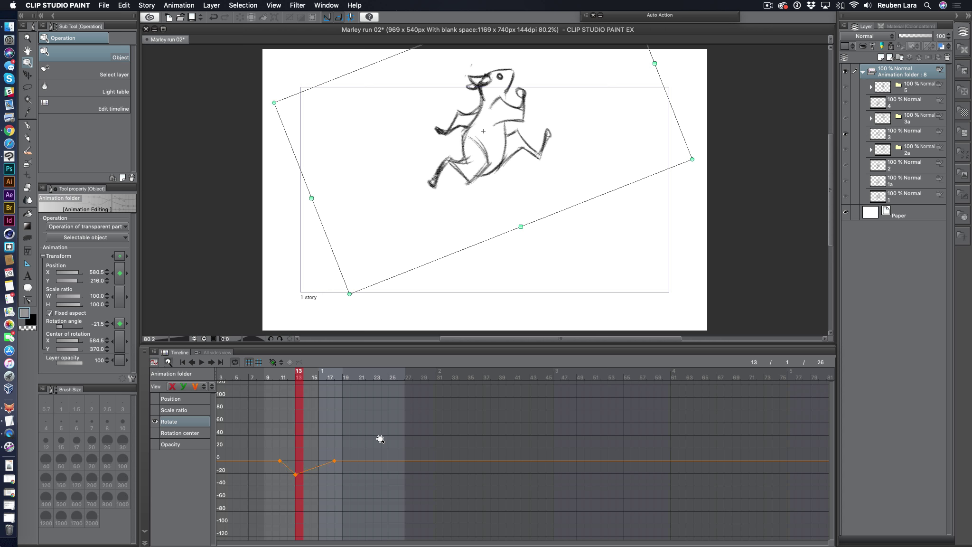
pyautogui.click(154, 400)
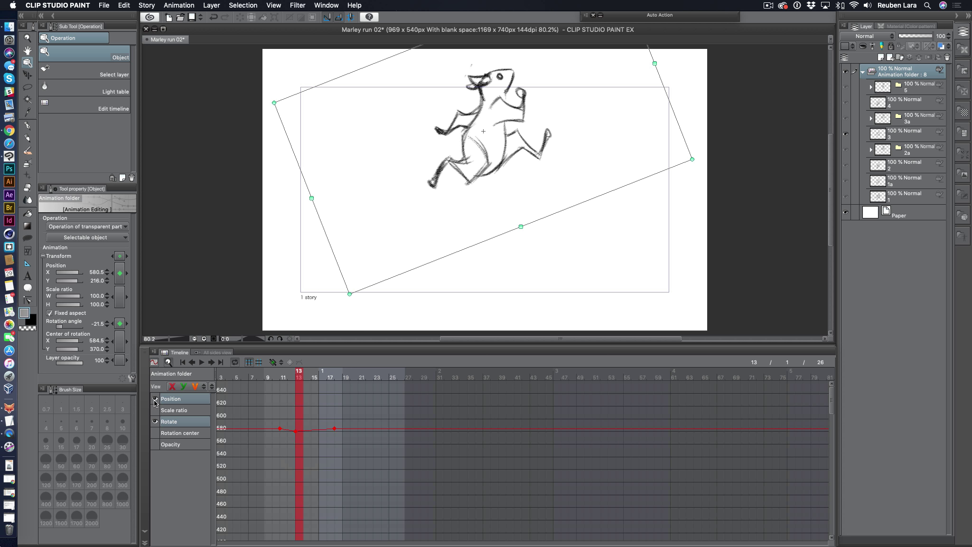
pyautogui.moveTo(408, 459); pyautogui.dragTo(453, 462)
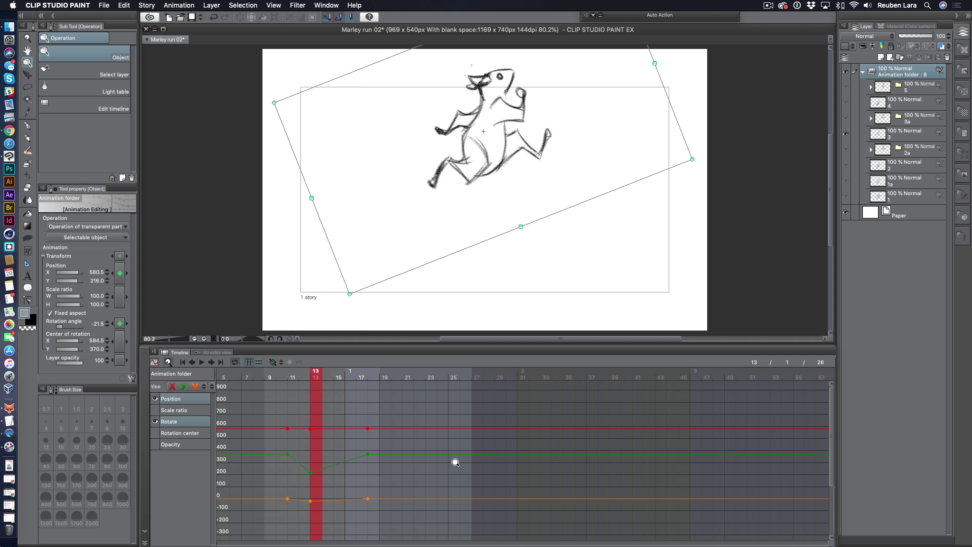
# Show only the X and Y graphs in the curve view, hiding the other graph, and reduce the vertical scale.
pyautogui.click(183, 387)
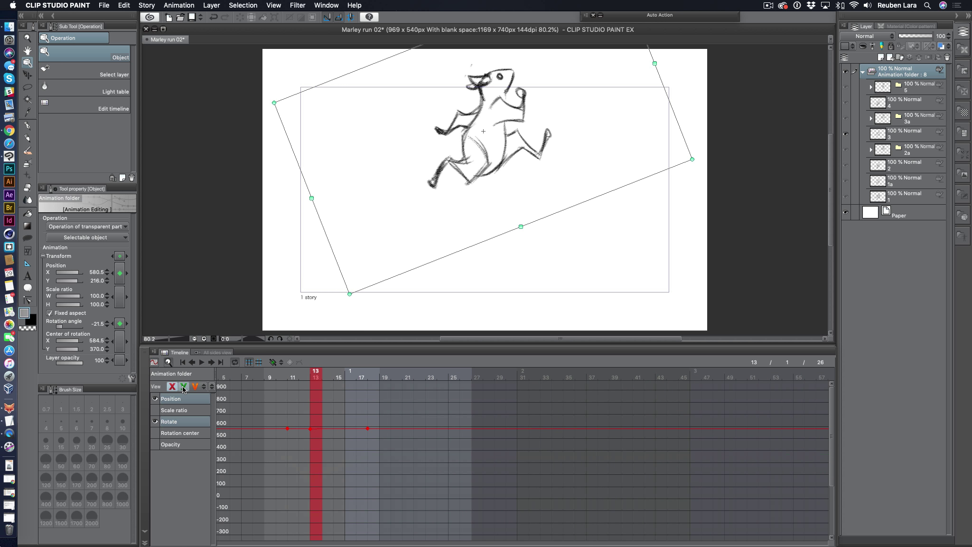
pyautogui.moveTo(471, 455); pyautogui.dragTo(436, 441)
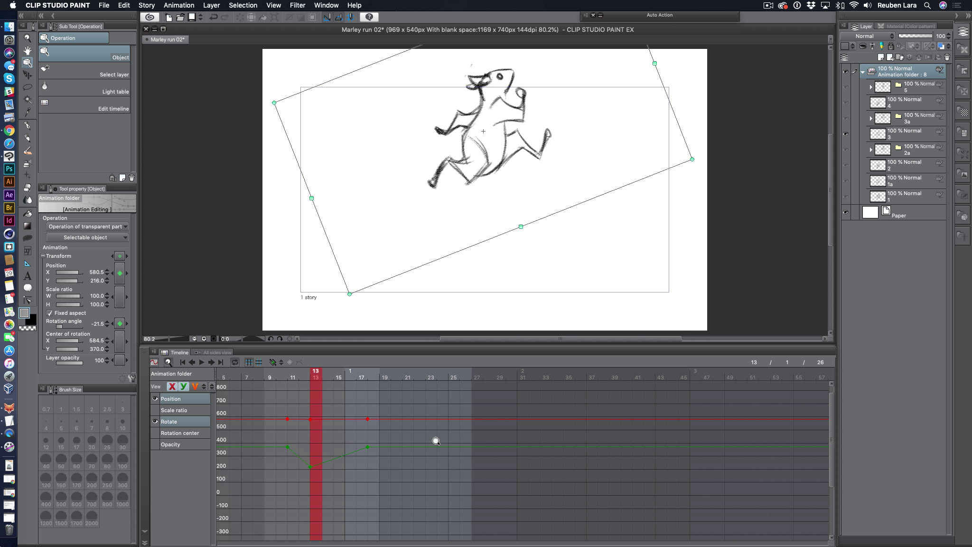
pyautogui.click(204, 387)
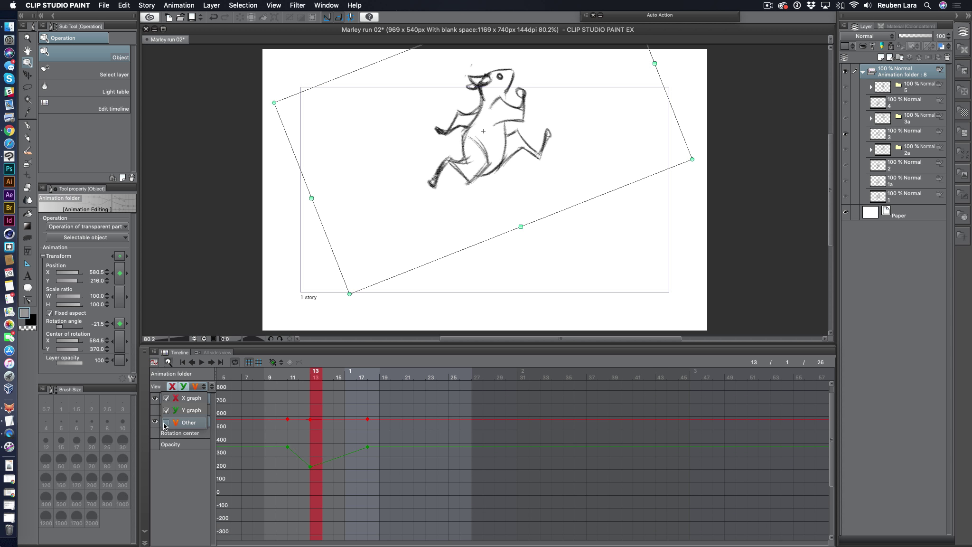
pyautogui.click(167, 450)
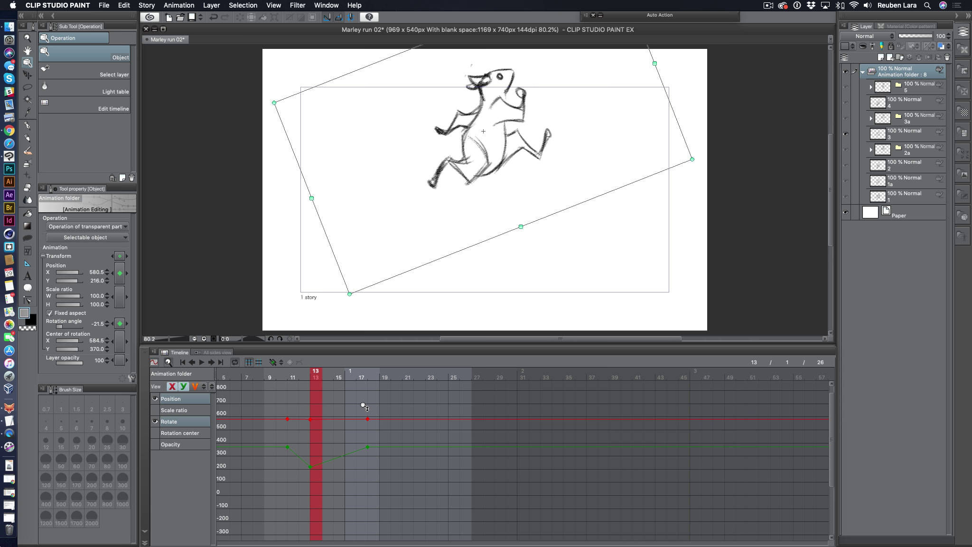
pyautogui.moveTo(363, 404); pyautogui.dragTo(393, 411)
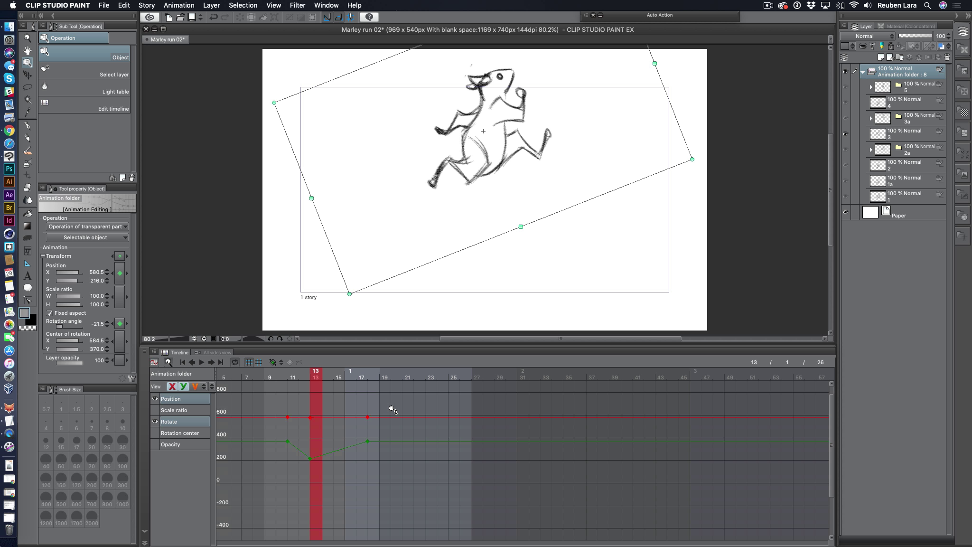
# Select all the keyframes on the Position curves, switch them to smooth interpolation and play back the result.
pyautogui.click(168, 363)
pyautogui.moveTo(394, 471); pyautogui.dragTo(394, 472)
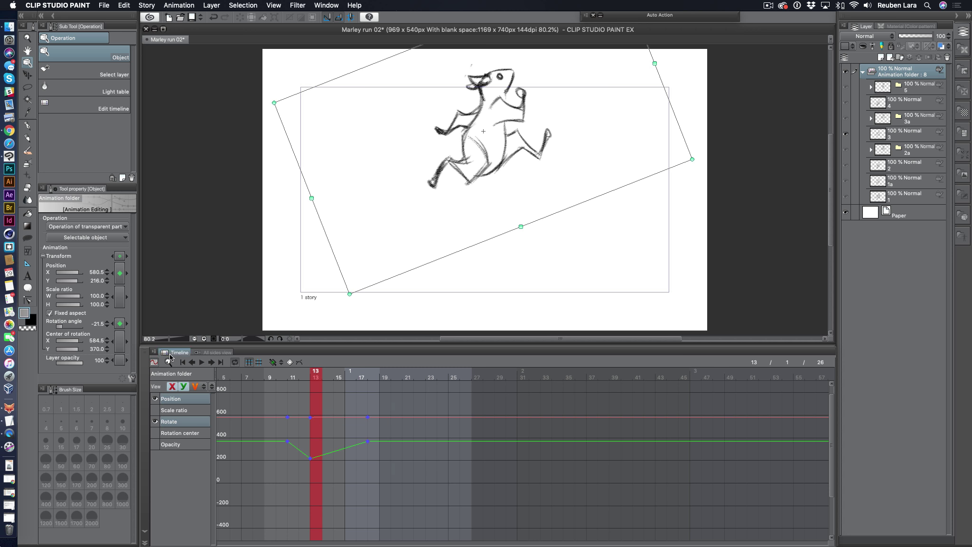
pyautogui.click(154, 352)
pyautogui.click(212, 443)
pyautogui.click(203, 362)
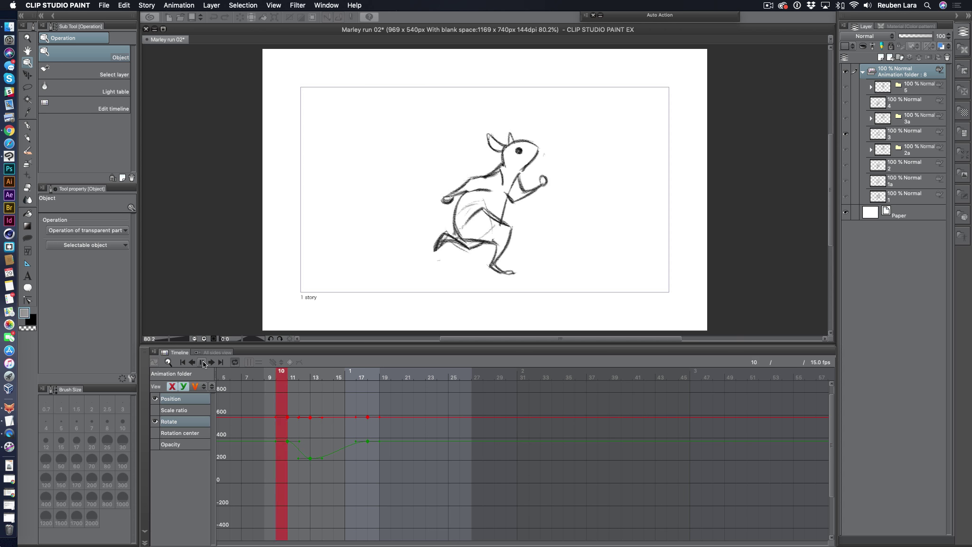
pyautogui.click(202, 362)
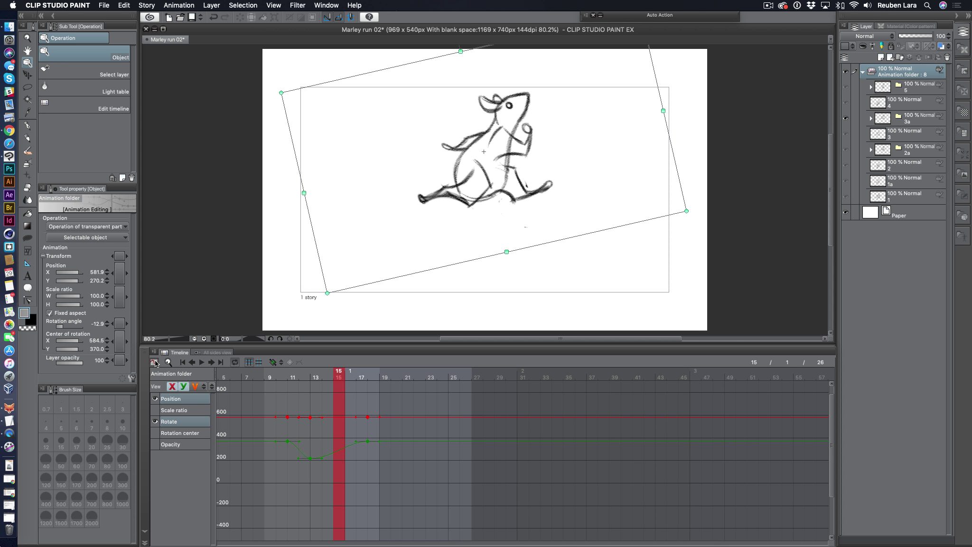
# Return to the normal timeline, set frame 13's rotation to about -11.8 and position to about X 595.5, Y 208, and play it back.
pyautogui.click(155, 361)
pyautogui.moveTo(564, 375)
pyautogui.mouseDown()
pyautogui.moveTo(482, 376)
pyautogui.moveTo(550, 378)
pyautogui.mouseUp()
pyautogui.moveTo(700, 163); pyautogui.dragTo(687, 197)
pyautogui.moveTo(524, 161); pyautogui.dragTo(530, 157)
pyautogui.click(236, 362)
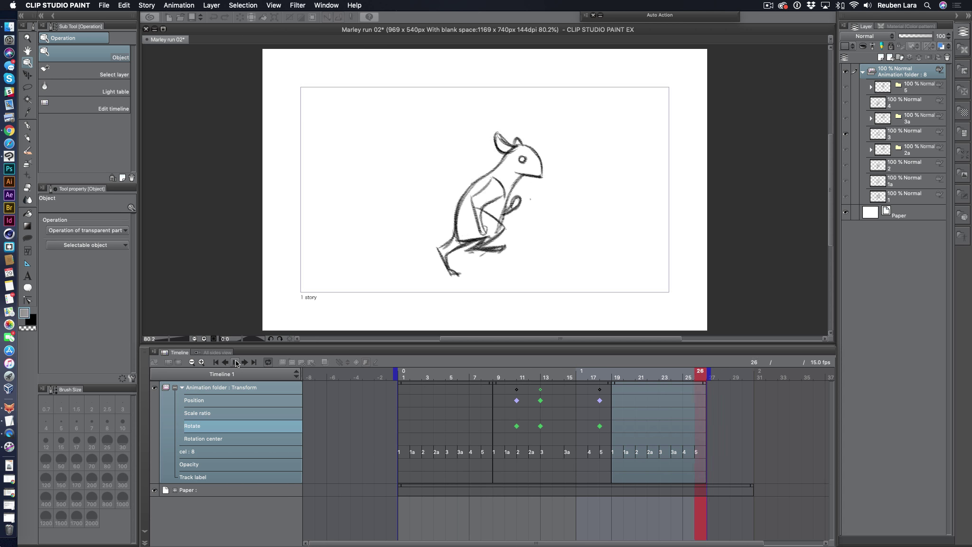
pyautogui.click(236, 362)
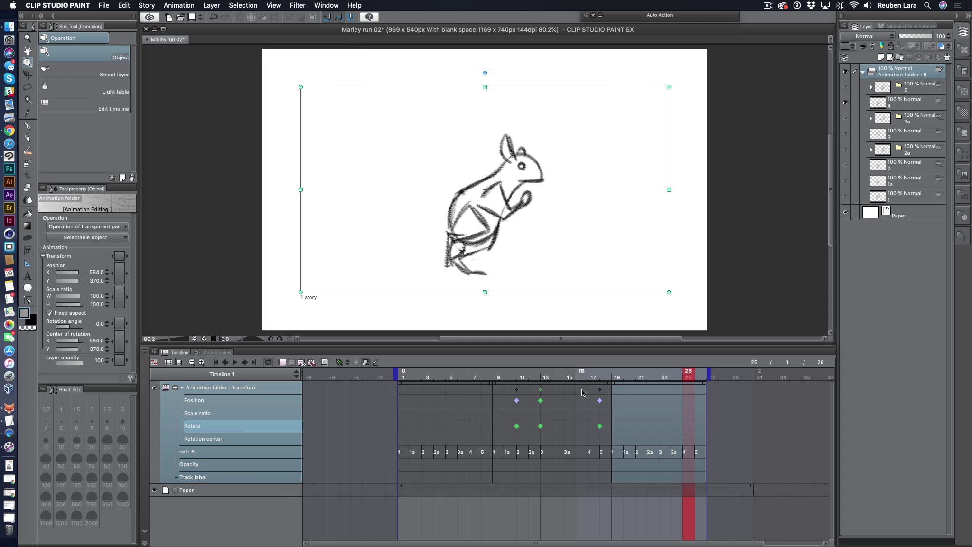
# Move the jump's last Position and Rotate keyframes to frame 17 and play back the animation.
pyautogui.click(600, 428)
pyautogui.moveTo(600, 428); pyautogui.dragTo(588, 427)
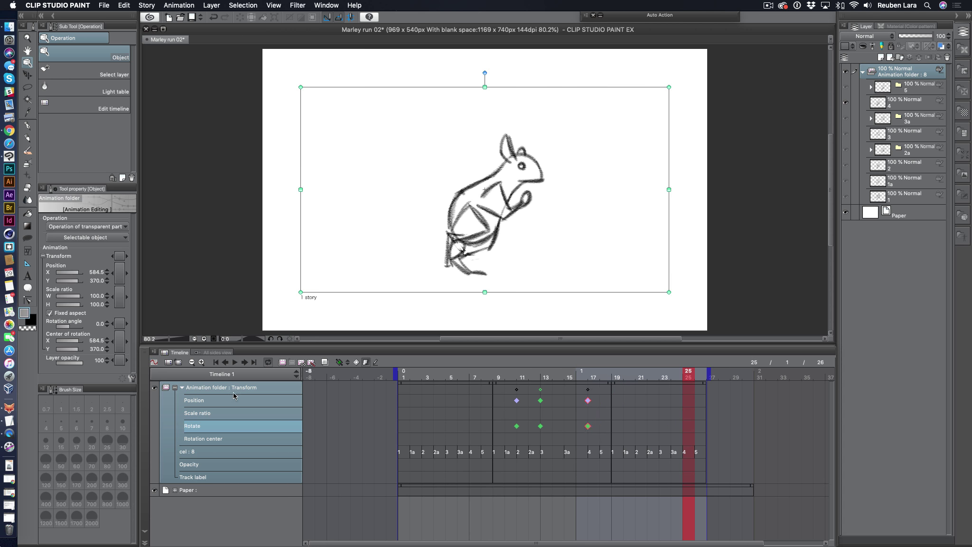
pyautogui.click(237, 362)
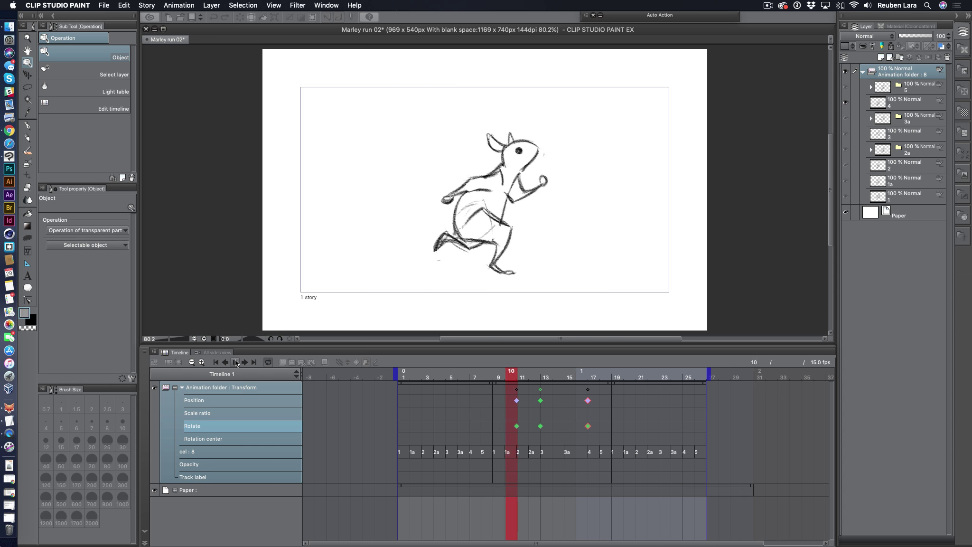
pyautogui.click(236, 363)
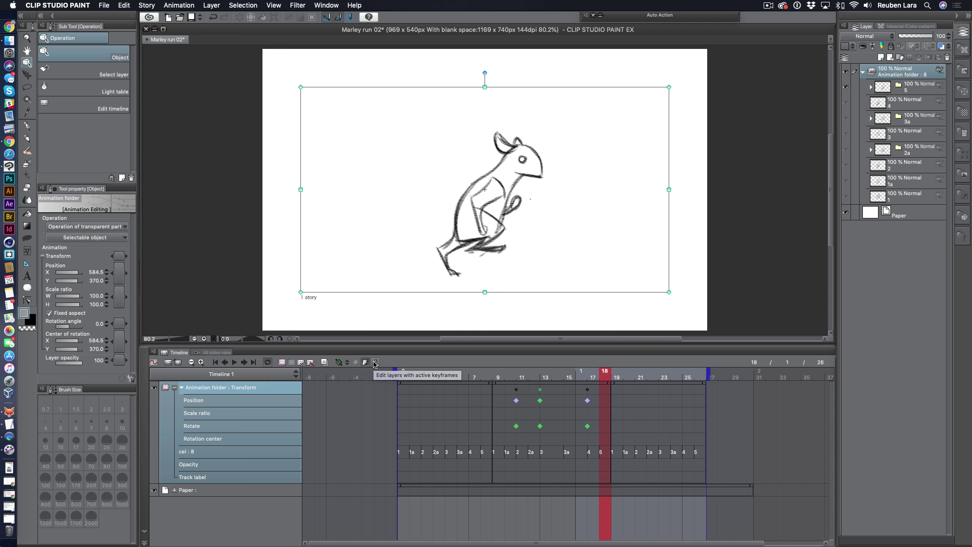
# Try the option for editing layers with active keyframes at frame 13 and return to frame 1.
pyautogui.moveTo(572, 375); pyautogui.dragTo(549, 377)
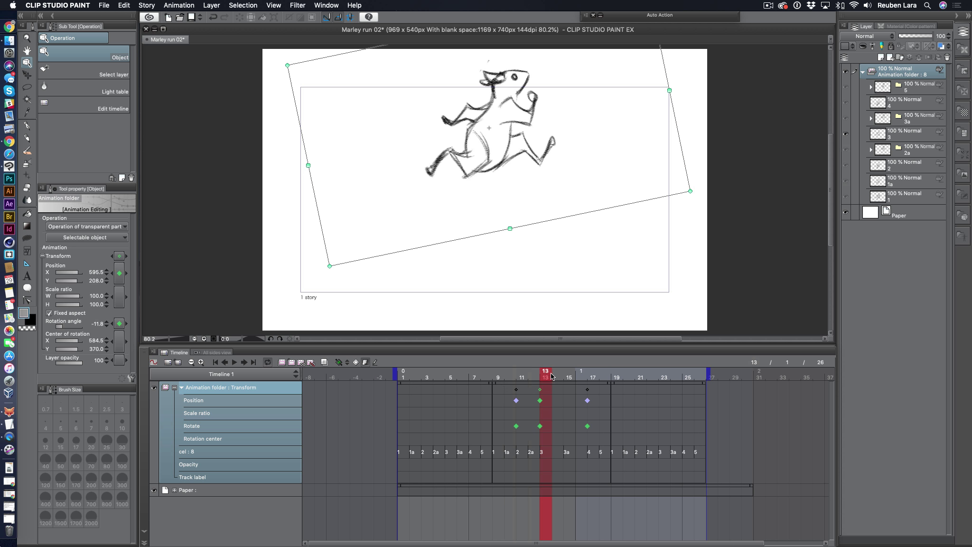
pyautogui.click(375, 363)
pyautogui.click(560, 522)
pyautogui.moveTo(433, 377); pyautogui.dragTo(404, 378)
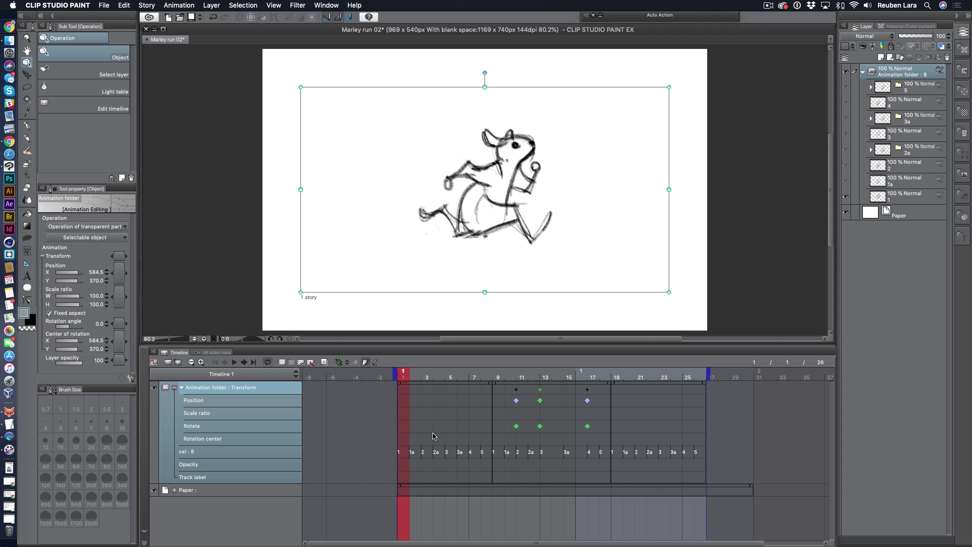
# Import the audio file MD2_EveryObject (online-audio-converter.com).mp3 from the Marley run folder at frame 6.
pyautogui.click(460, 510)
pyautogui.click(104, 5)
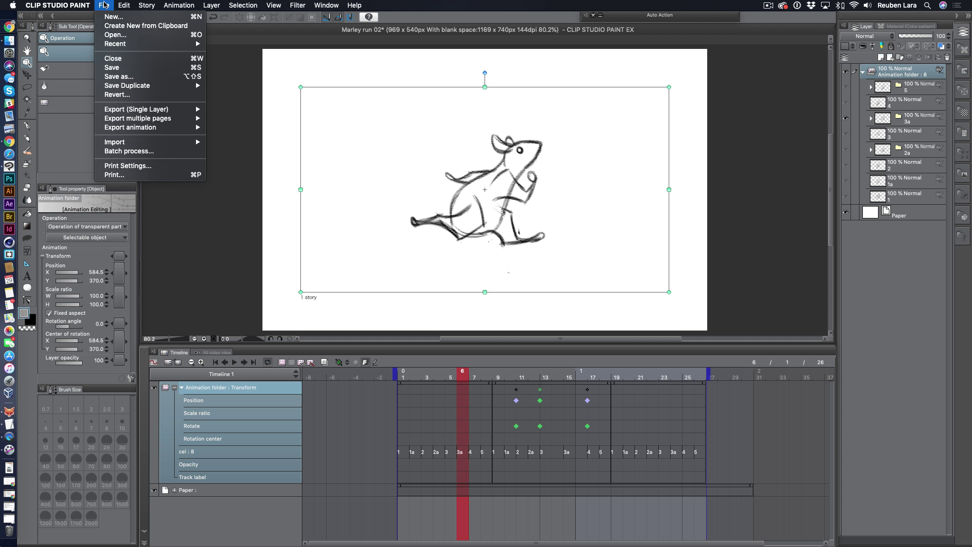
pyautogui.moveTo(176, 142)
pyautogui.click(235, 186)
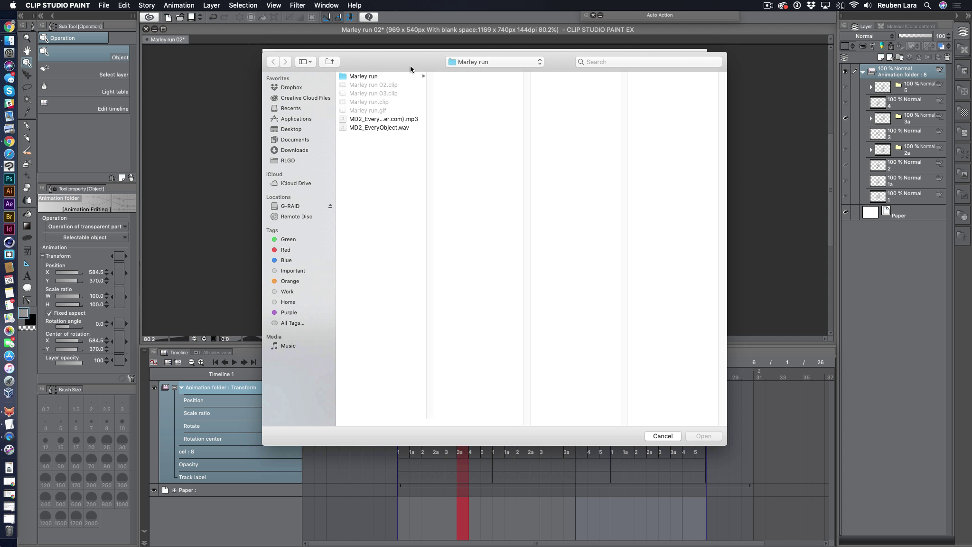
pyautogui.click(401, 118)
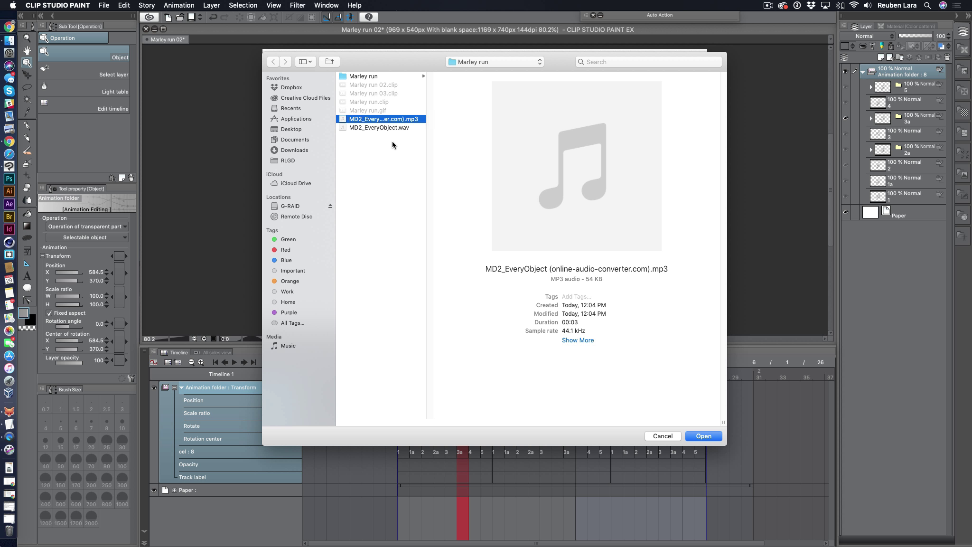
pyautogui.click(9, 141)
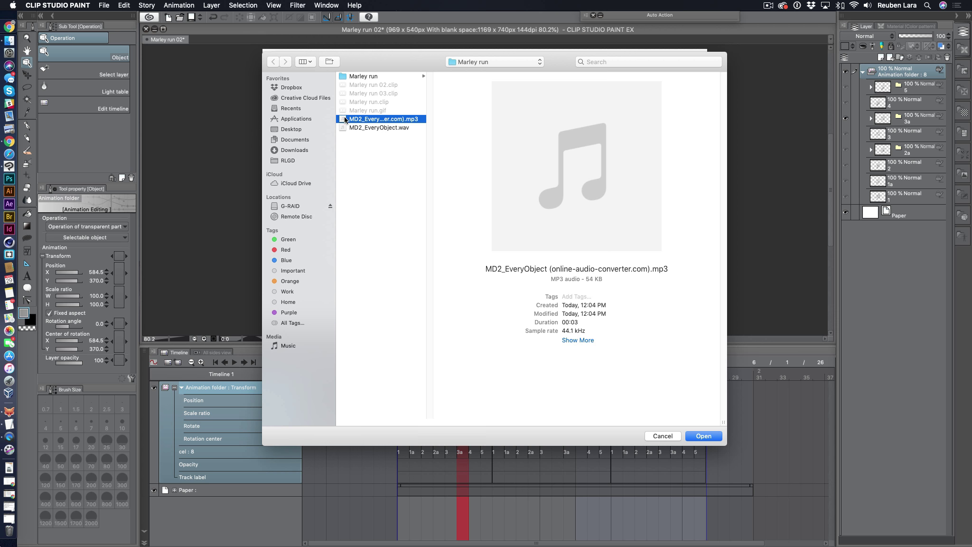
pyautogui.doubleClick(345, 119)
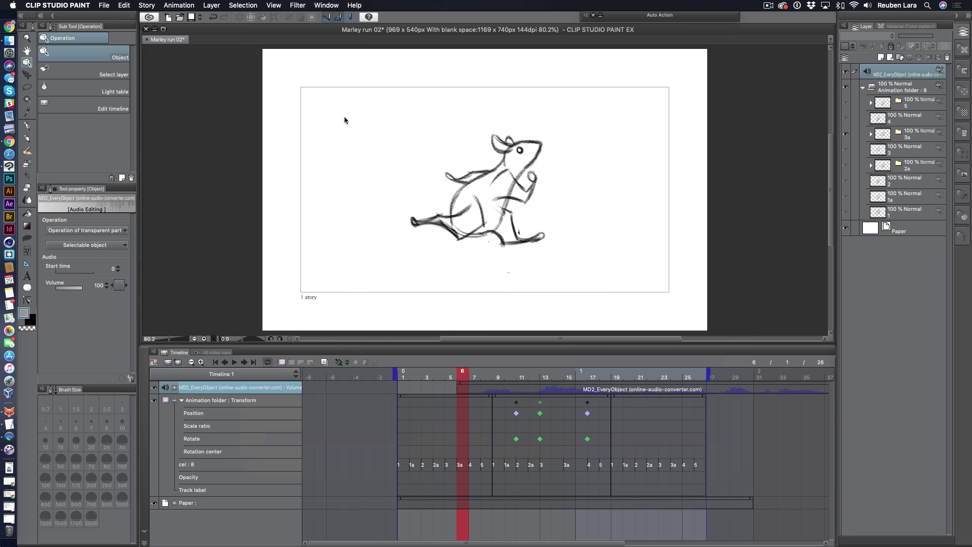
# Extend the timeline's end and the Paper clip to frame 52, and move the audio clip to start at frame 1.
pyautogui.click(191, 362)
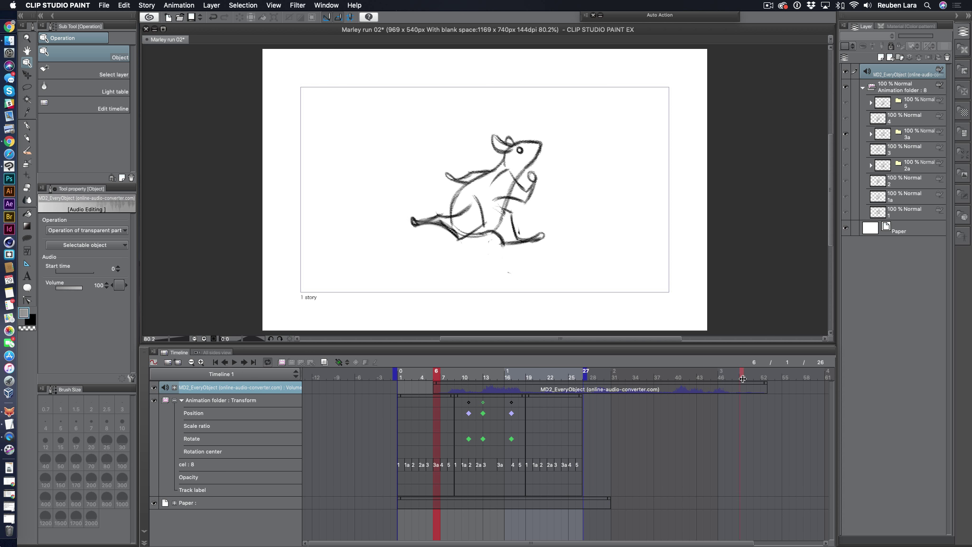
pyautogui.moveTo(743, 379); pyautogui.dragTo(769, 375)
pyautogui.moveTo(610, 499); pyautogui.dragTo(765, 493)
pyautogui.moveTo(436, 385); pyautogui.dragTo(403, 384)
pyautogui.moveTo(409, 377); pyautogui.dragTo(398, 377)
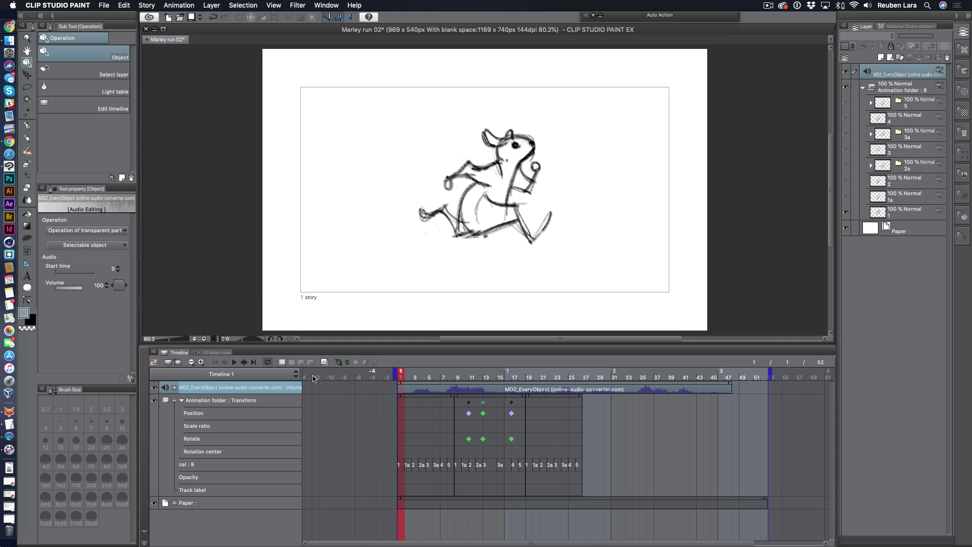
# Play back the animation together with the audio track and return to frame 1.
pyautogui.click(235, 364)
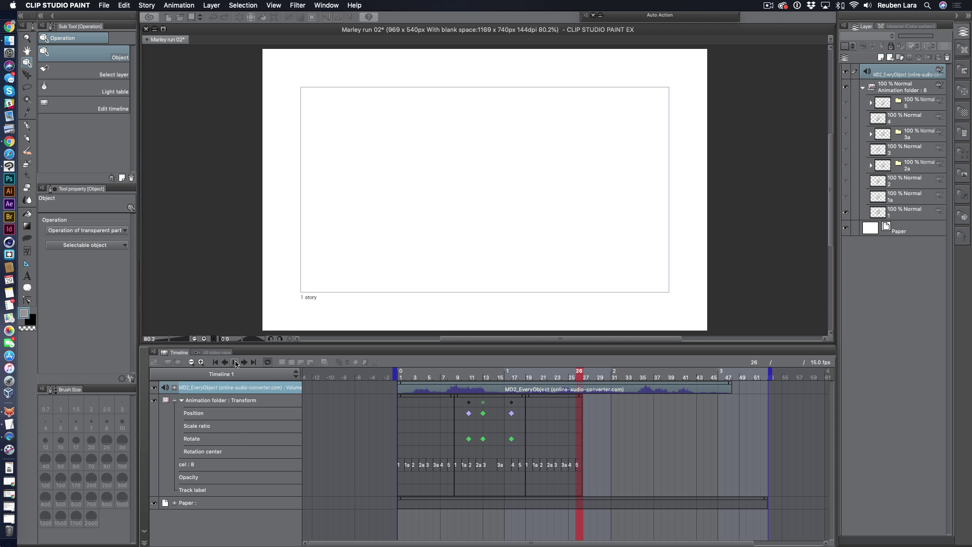
pyautogui.click(235, 363)
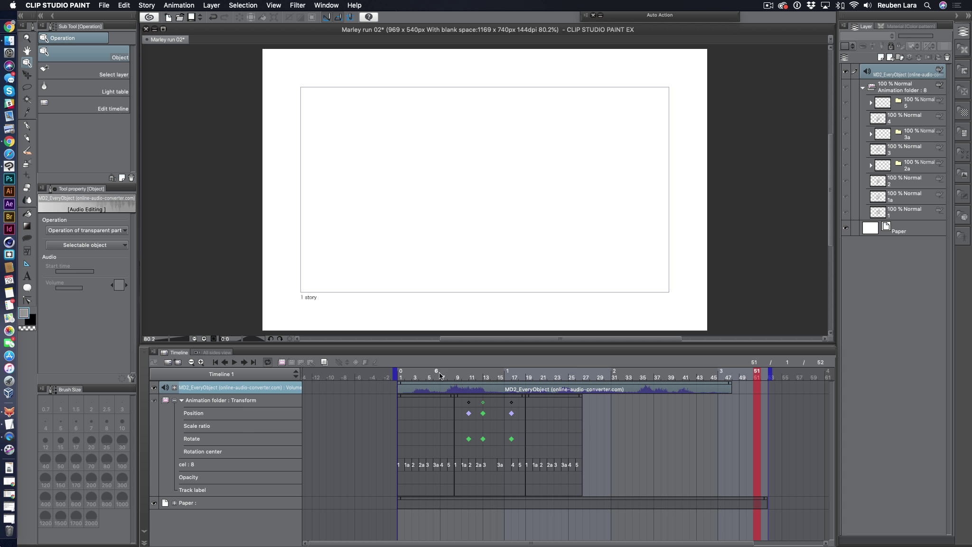
pyautogui.click(406, 376)
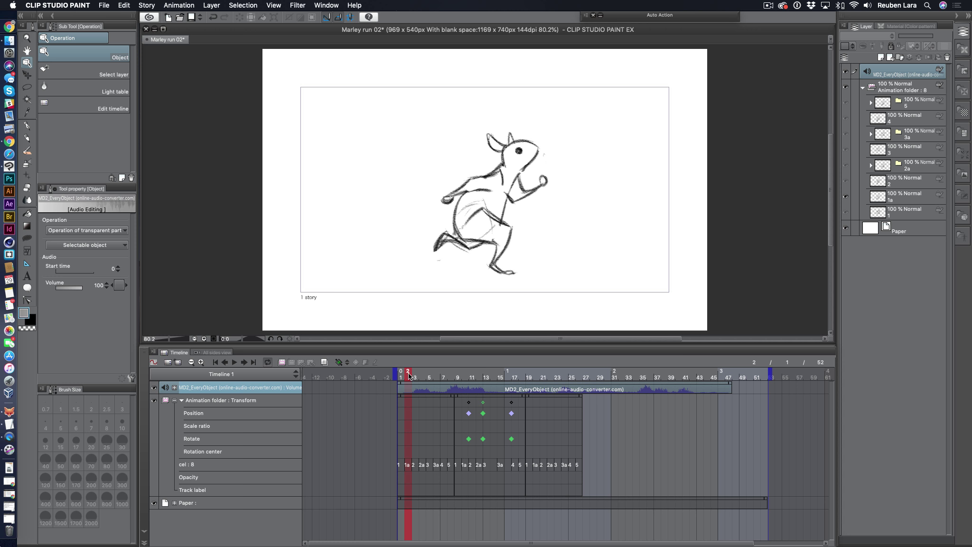
pyautogui.click(402, 375)
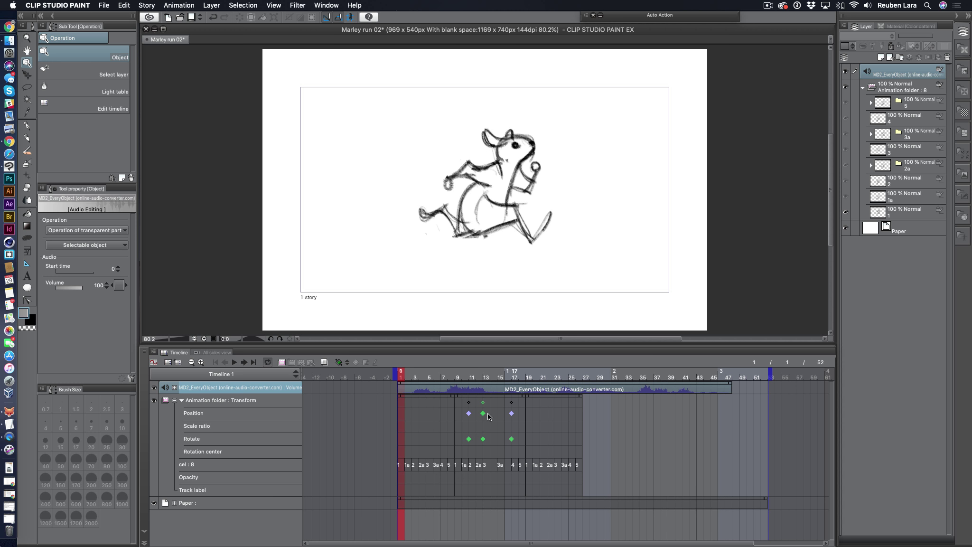
pyautogui.moveTo(406, 374)
pyautogui.mouseDown()
pyautogui.moveTo(450, 375)
pyautogui.moveTo(398, 372)
pyautogui.mouseUp()
# In the first run clip at frame 1, scale the mouse to about 25.4 and place it at about X 166, Y 569.4.
pyautogui.click(421, 397)
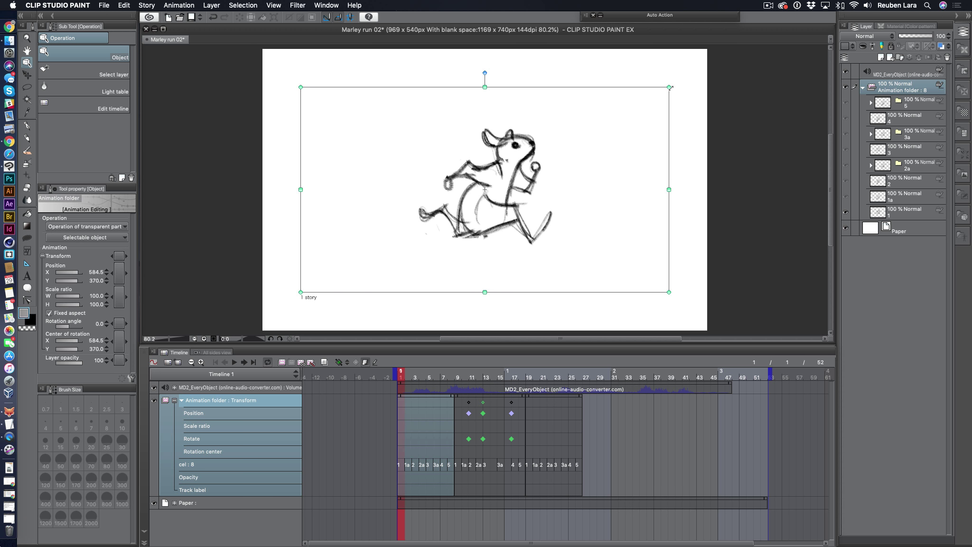
pyautogui.moveTo(669, 87); pyautogui.dragTo(392, 238)
pyautogui.moveTo(350, 271); pyautogui.dragTo(331, 271)
# At frame 8, move the shrunken mouse horizontally to about X 672 and return to frame 1.
pyautogui.click(450, 375)
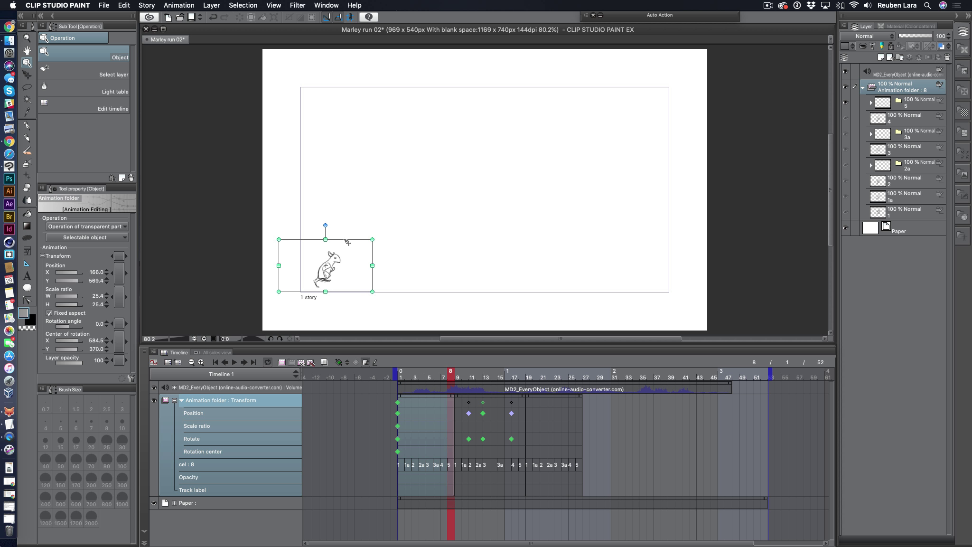
pyautogui.moveTo(347, 242); pyautogui.dragTo(539, 242)
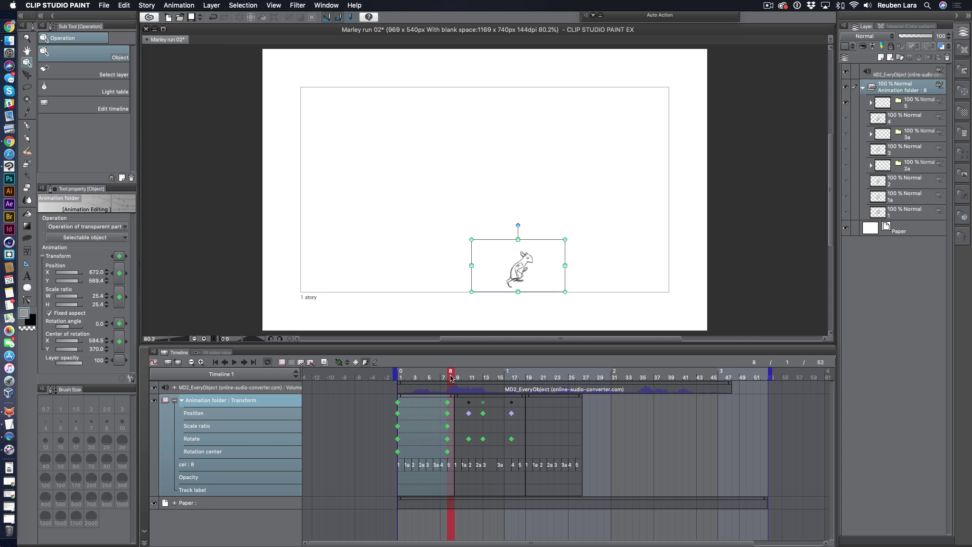
pyautogui.moveTo(454, 374); pyautogui.dragTo(389, 371)
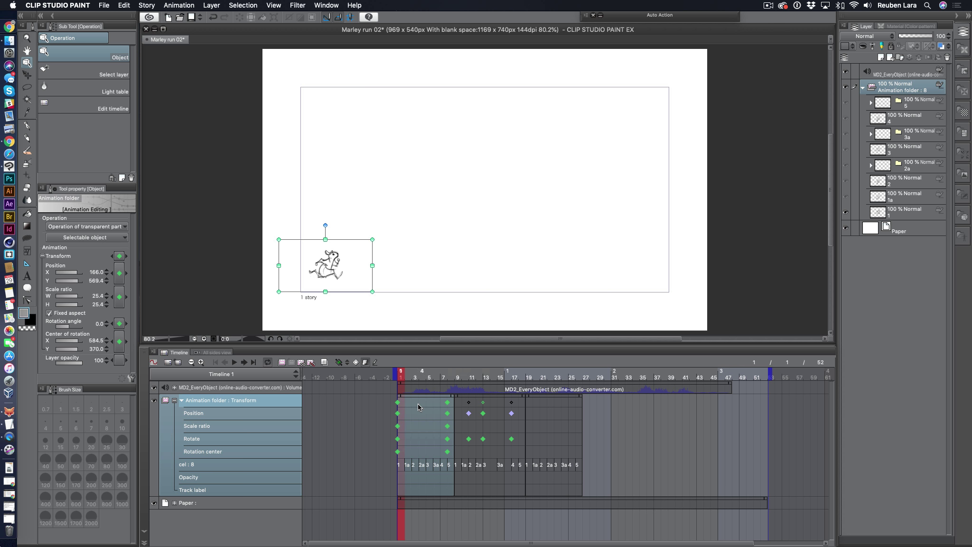
# Delete all keyframes from the animation folder's Transform track and expand the track again.
pyautogui.rightClick(398, 403)
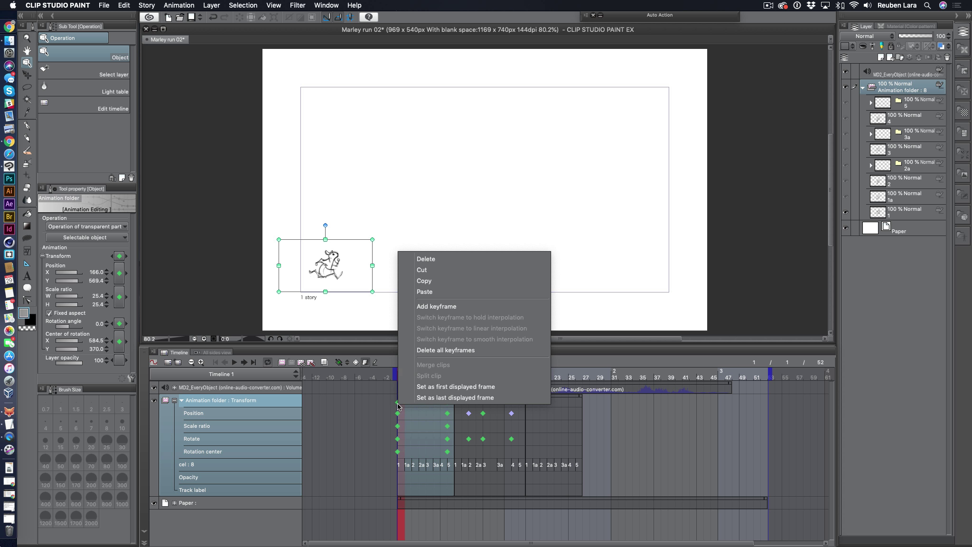
pyautogui.click(439, 351)
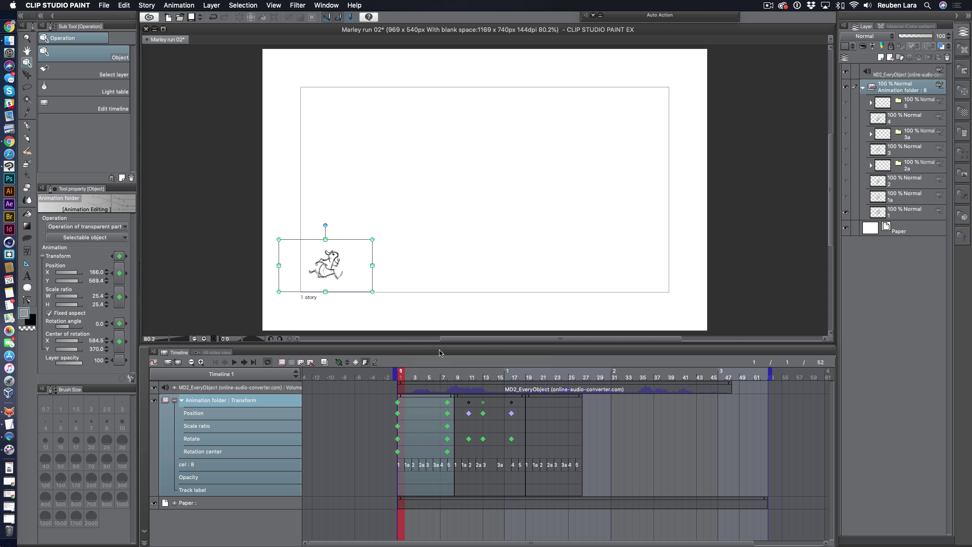
pyautogui.click(175, 400)
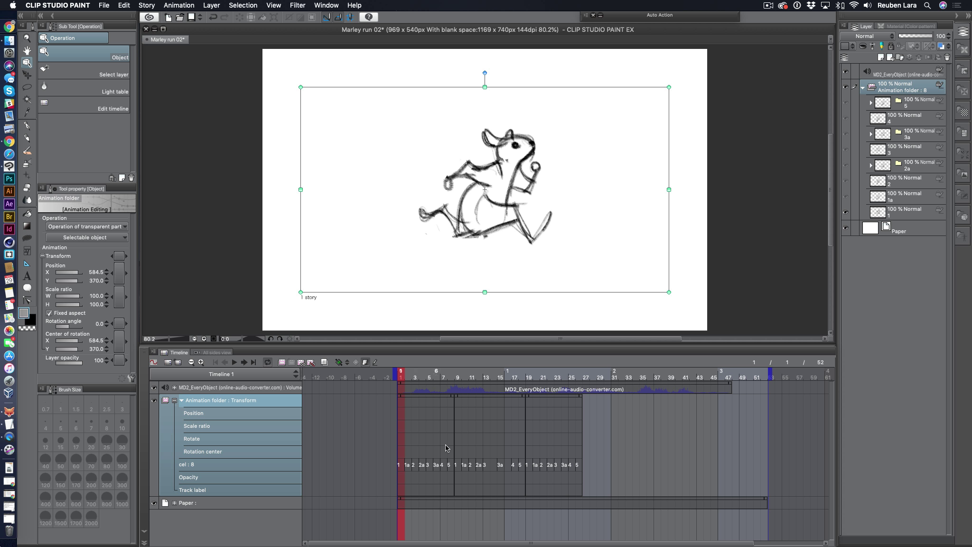
# Delete the second run cycle's clip from the animation folder's track and select the third clip.
pyautogui.click(480, 397)
pyautogui.rightClick(481, 396)
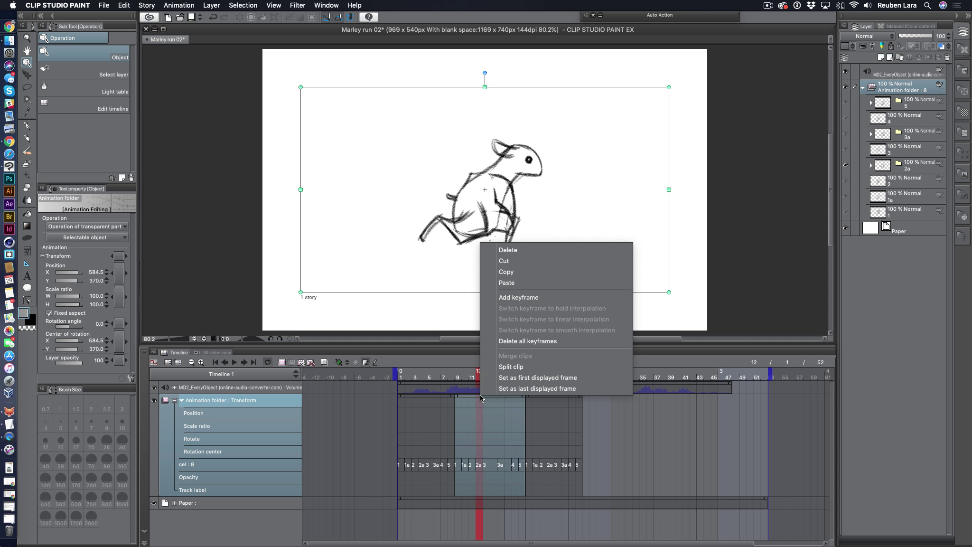
pyautogui.click(516, 248)
pyautogui.click(549, 395)
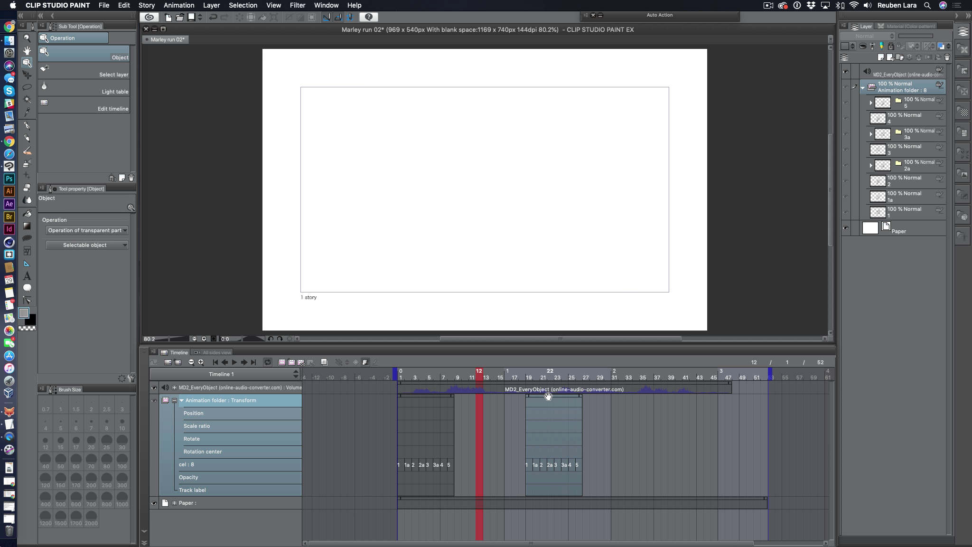
# Delete the remaining later clip from the animation folder's track and extend the first clip to the end of the audio clip.
pyautogui.rightClick(551, 396)
pyautogui.click(587, 256)
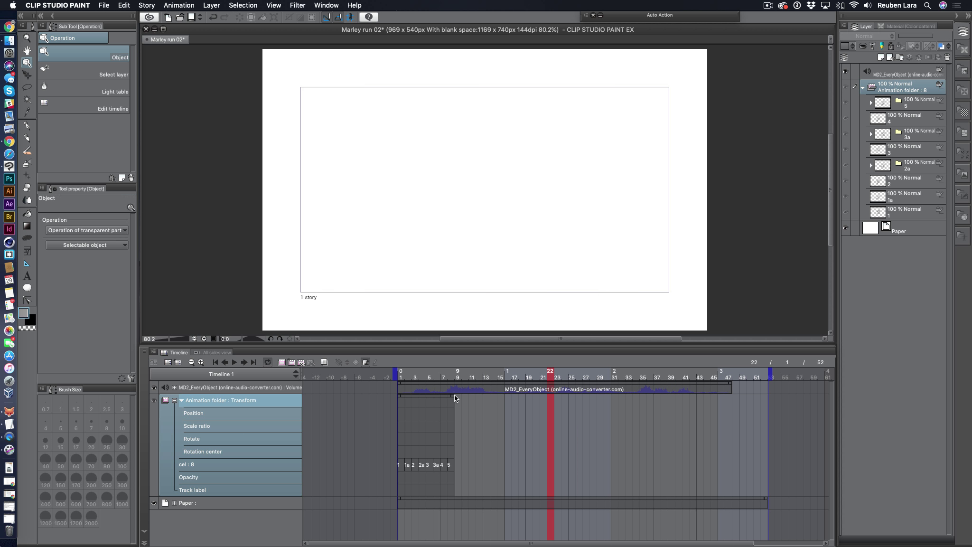
pyautogui.moveTo(455, 398); pyautogui.dragTo(731, 397)
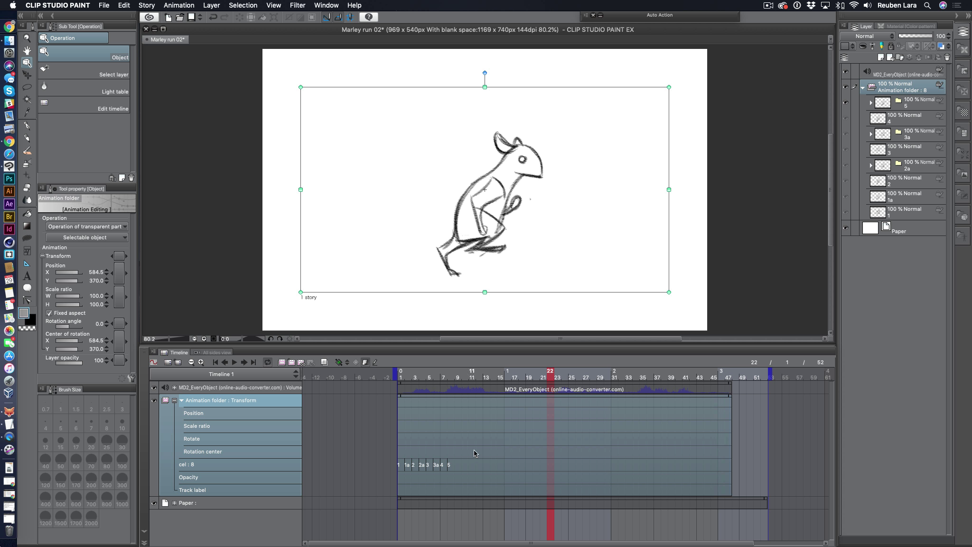
# Copy the run cycle's cels 1 to 5 on the cel track and paste them at frames 9 and 17.
pyautogui.moveTo(461, 463); pyautogui.dragTo(396, 468)
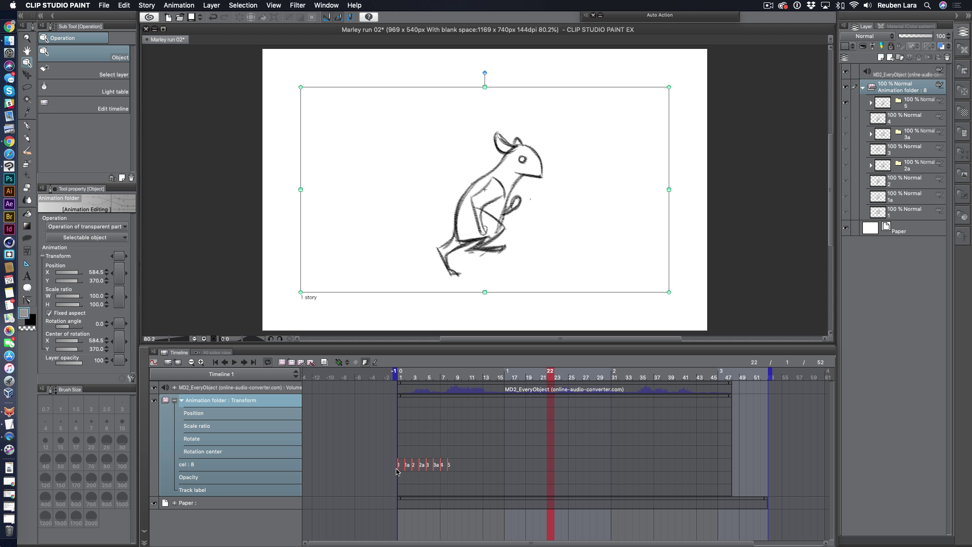
pyautogui.rightClick(447, 465)
pyautogui.click(532, 297)
pyautogui.click(457, 466)
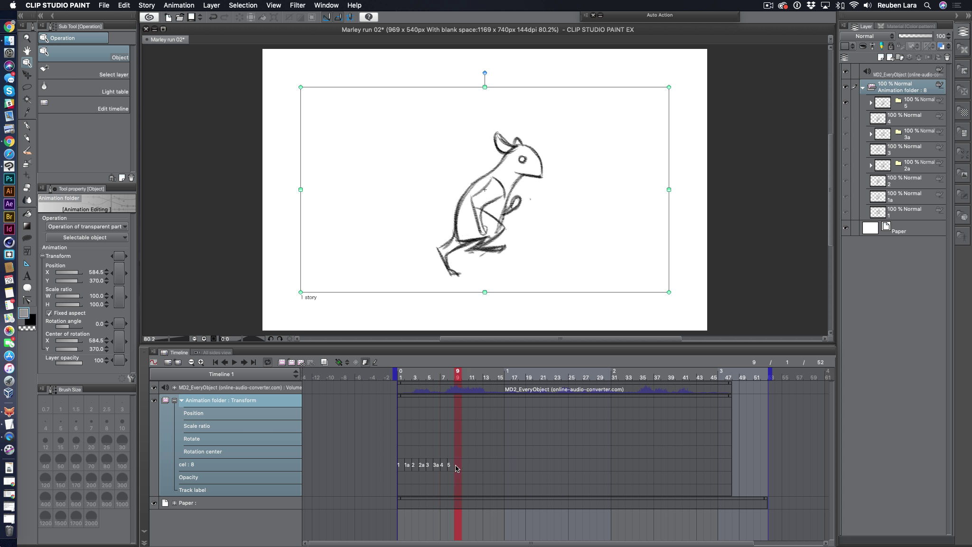
pyautogui.rightClick(458, 464)
pyautogui.click(541, 309)
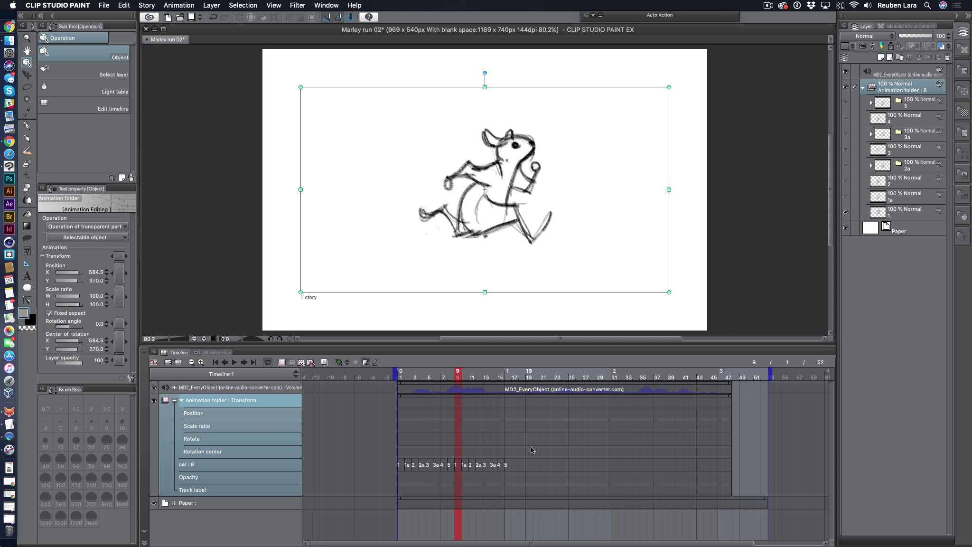
pyautogui.click(516, 466)
pyautogui.rightClick(516, 466)
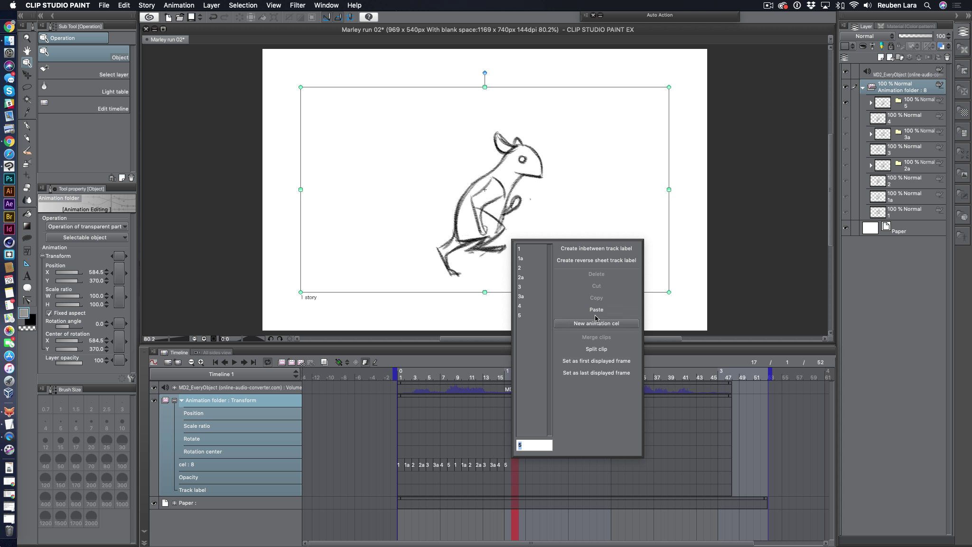
pyautogui.click(612, 311)
# Copy all three run cycles on the cel track and paste them at frame 25.
pyautogui.moveTo(568, 466); pyautogui.dragTo(380, 467)
pyautogui.rightClick(485, 464)
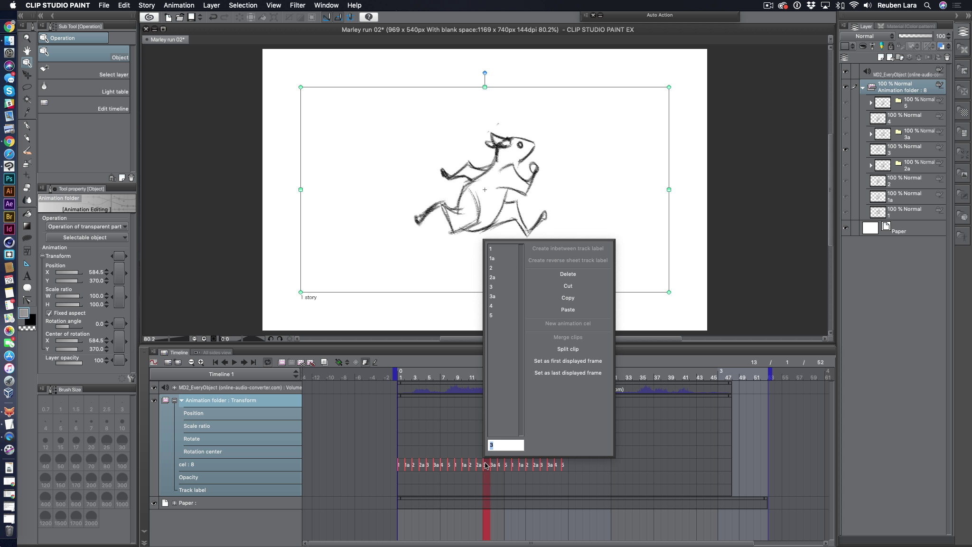
pyautogui.click(568, 298)
pyautogui.click(572, 465)
pyautogui.rightClick(572, 465)
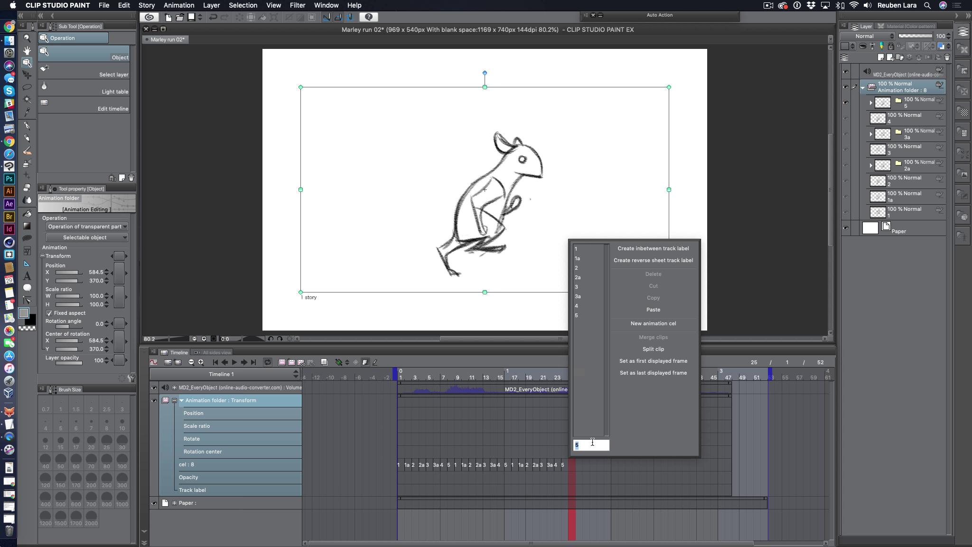
pyautogui.click(655, 312)
# Play back the extended run animation from the start and return to frame 1.
pyautogui.moveTo(538, 376); pyautogui.dragTo(401, 377)
pyautogui.click(234, 362)
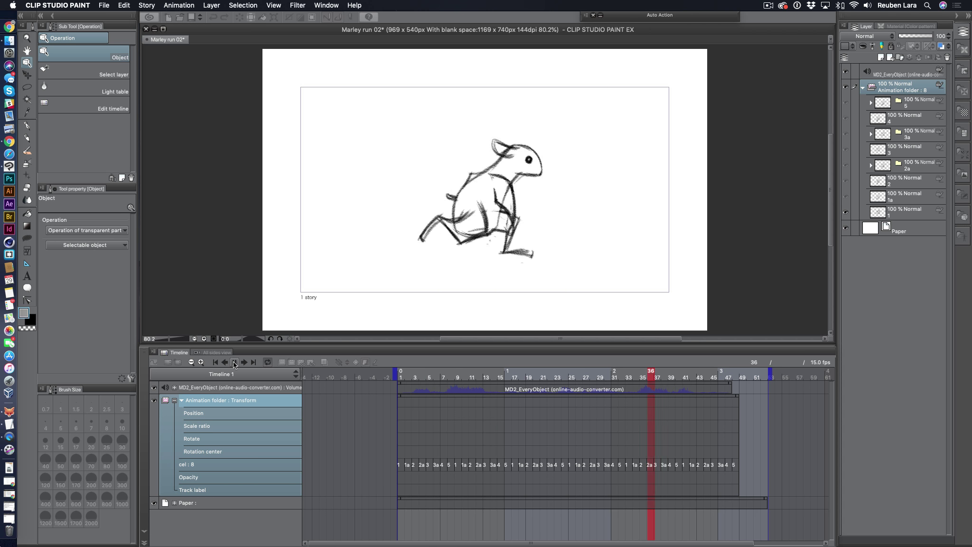
pyautogui.click(234, 362)
pyautogui.click(396, 373)
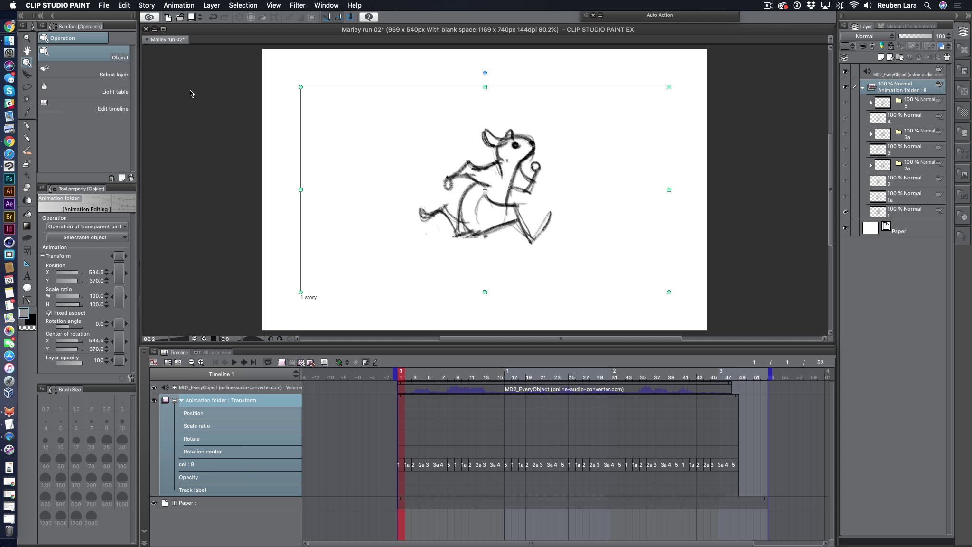
# Add a 2D camera folder above the animation folder and expand its track in the timeline.
pyautogui.click(180, 5)
pyautogui.moveTo(183, 18)
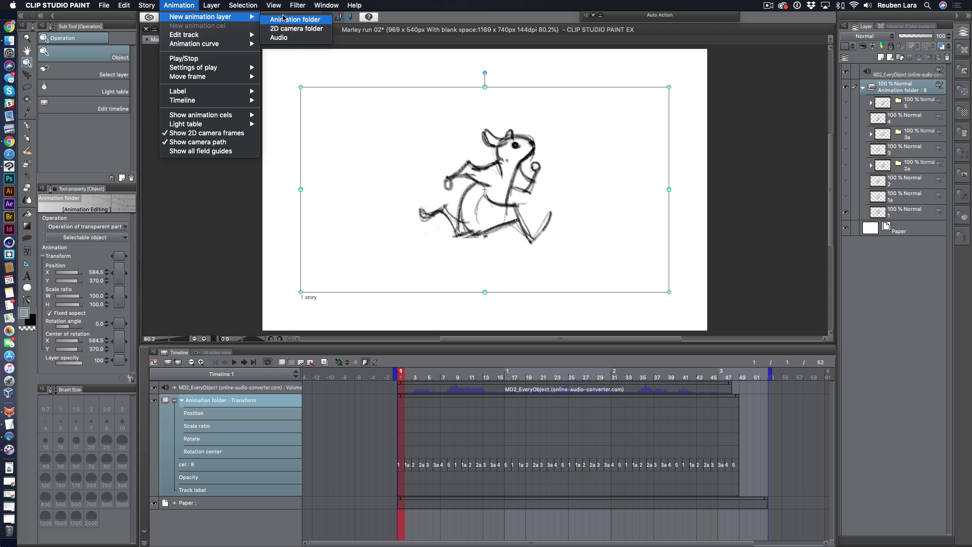
pyautogui.click(284, 29)
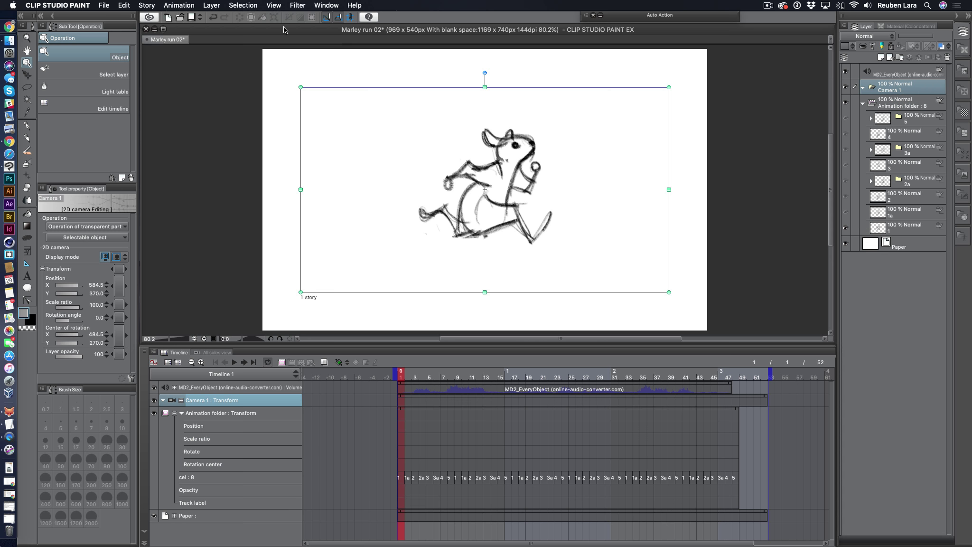
pyautogui.click(181, 401)
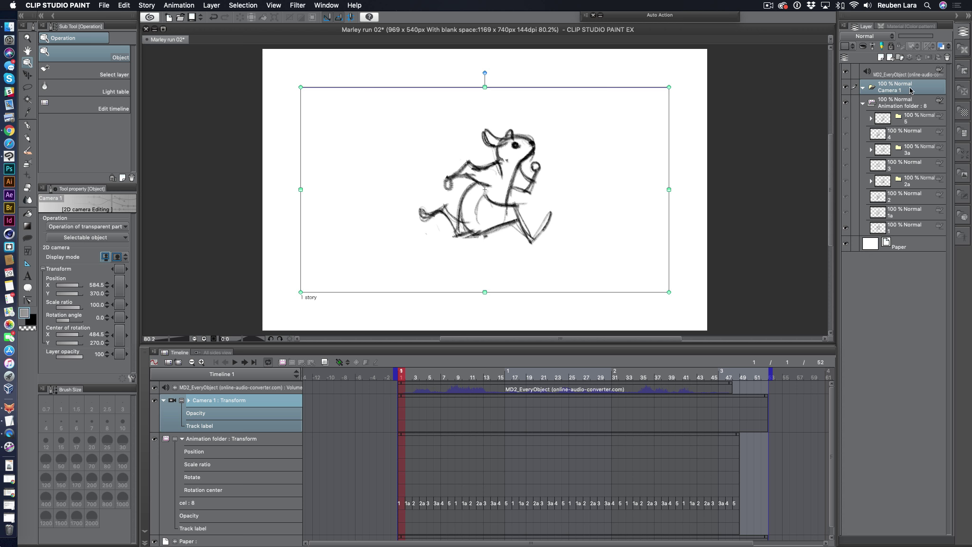
# Nest the animation folder inside the Camera 1 folder, select the camera's track and collapse the animation folder's Transform properties.
pyautogui.click(209, 440)
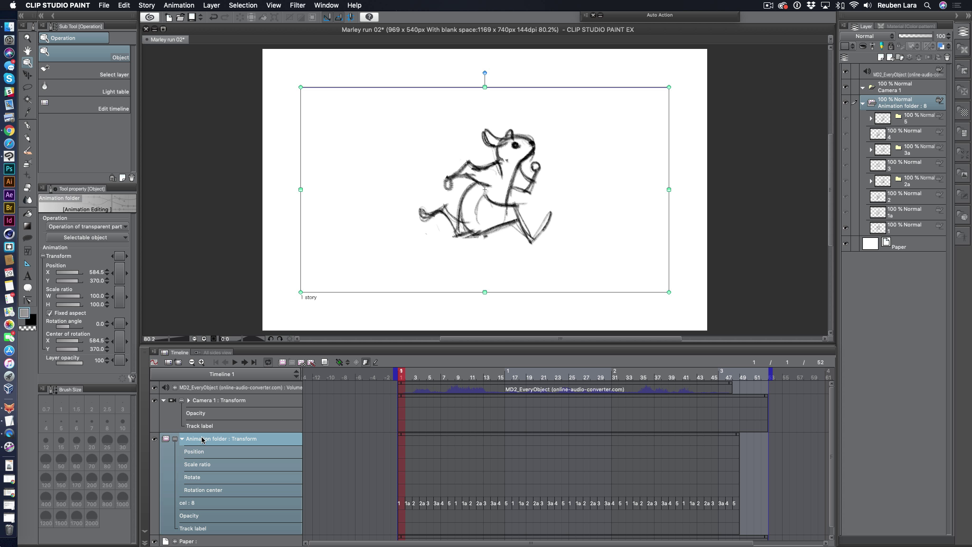
pyautogui.moveTo(202, 439); pyautogui.dragTo(211, 409)
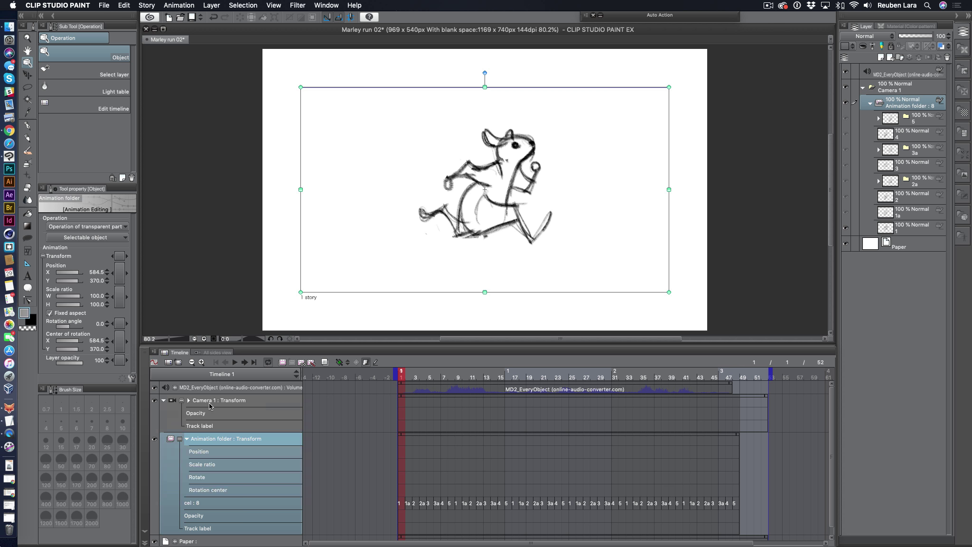
pyautogui.click(213, 401)
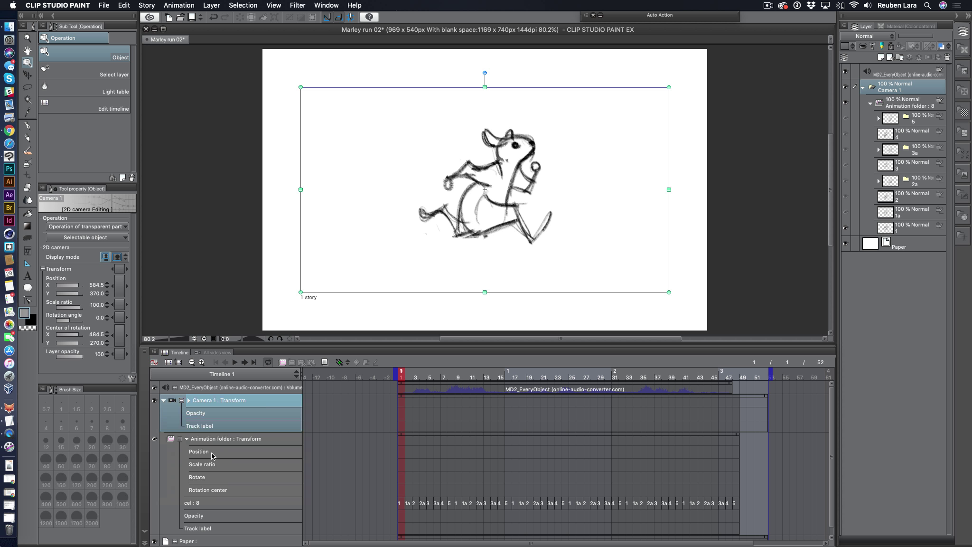
pyautogui.click(186, 439)
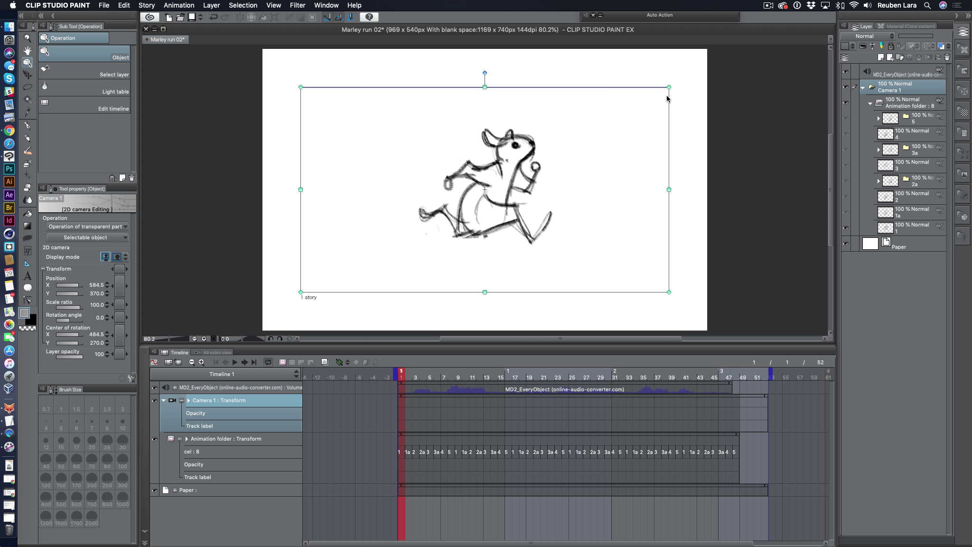
# Shrink the camera frame into the lower-left corner at scale about 41 on frame 1, and enlarge it to about 96.7 on frame 10.
pyautogui.moveTo(669, 87); pyautogui.dragTo(454, 221)
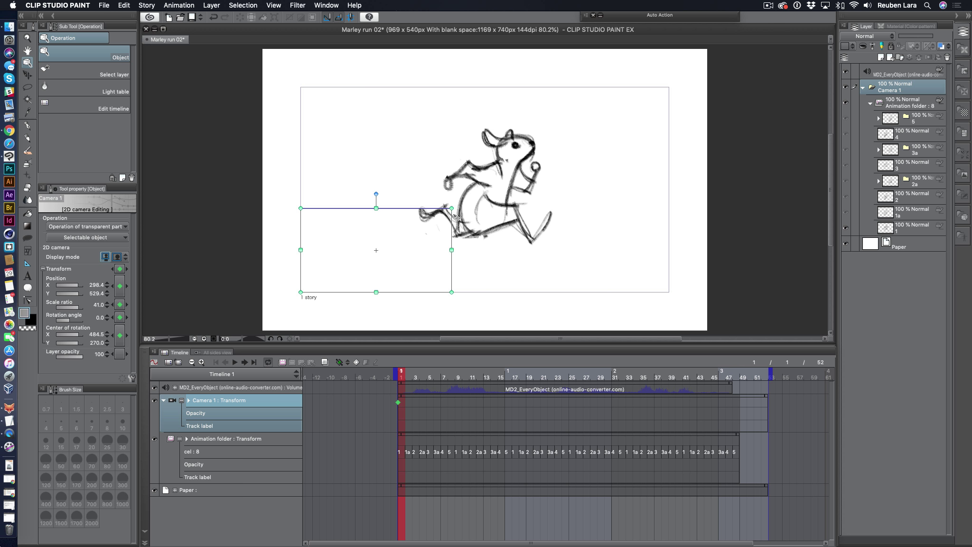
pyautogui.scroll(-5, 510, 217)
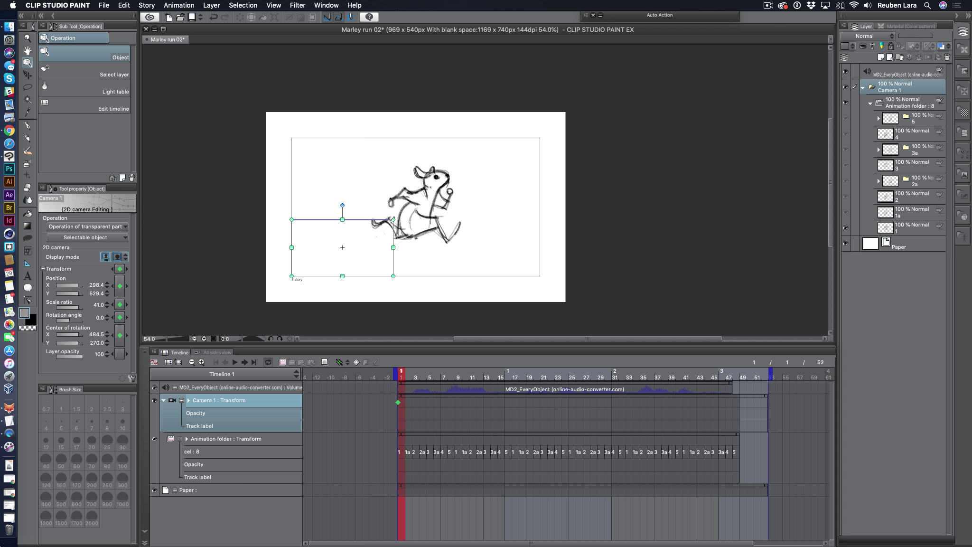
pyautogui.moveTo(403, 376); pyautogui.dragTo(465, 376)
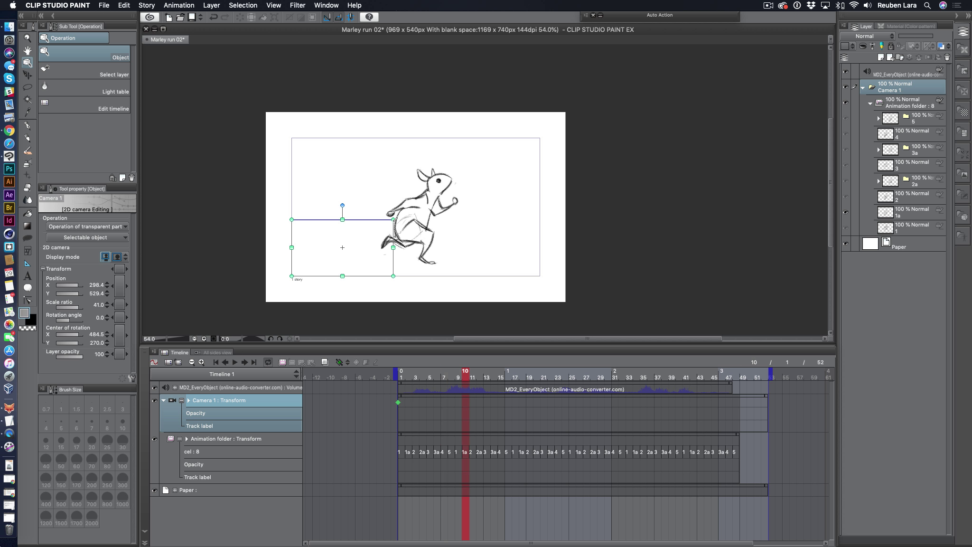
pyautogui.moveTo(394, 219); pyautogui.dragTo(532, 142)
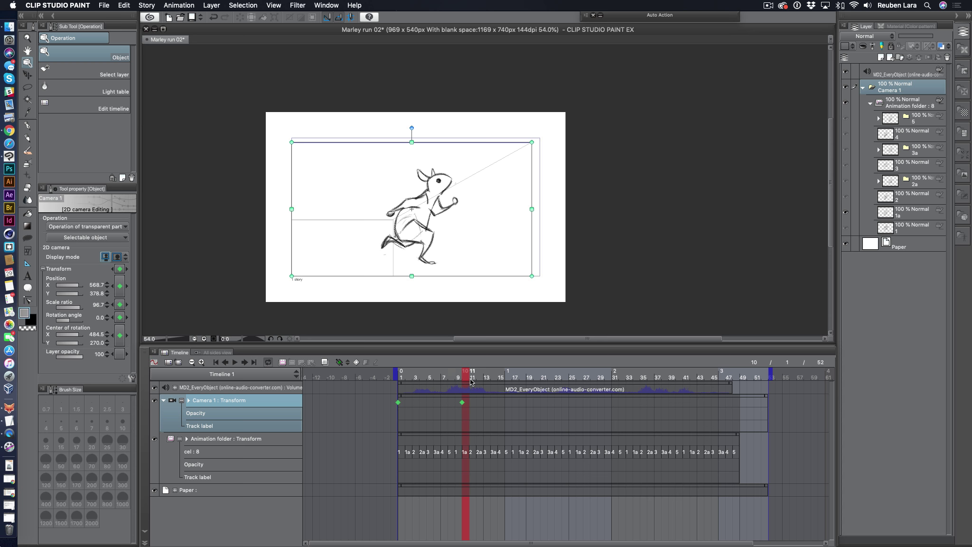
pyautogui.moveTo(464, 375)
pyautogui.mouseDown()
pyautogui.moveTo(397, 379)
pyautogui.moveTo(464, 376)
pyautogui.mouseUp()
# Show the camera's field of view, preview the camera zoom by playing and scrubbing the timeline, and return to frame 1.
pyautogui.click(125, 257)
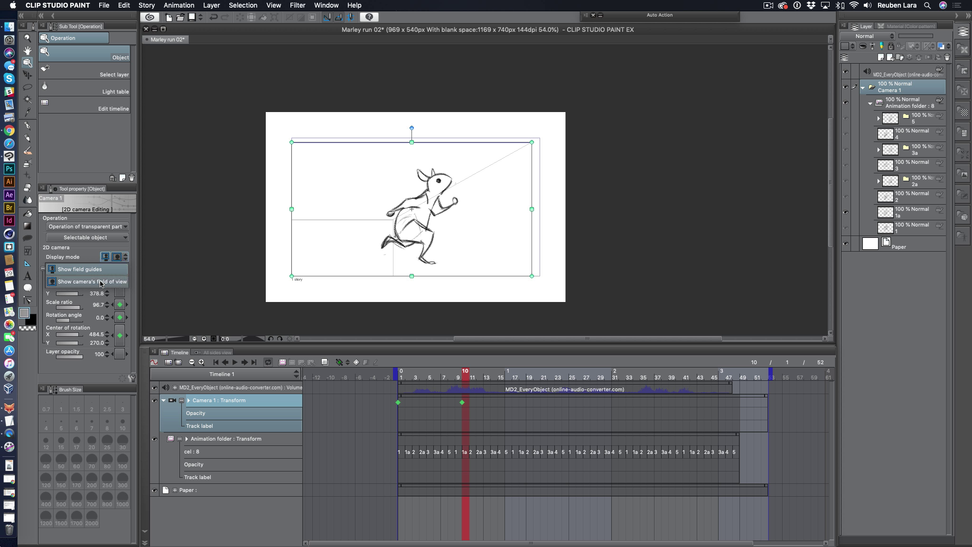
pyautogui.click(92, 282)
pyautogui.click(422, 376)
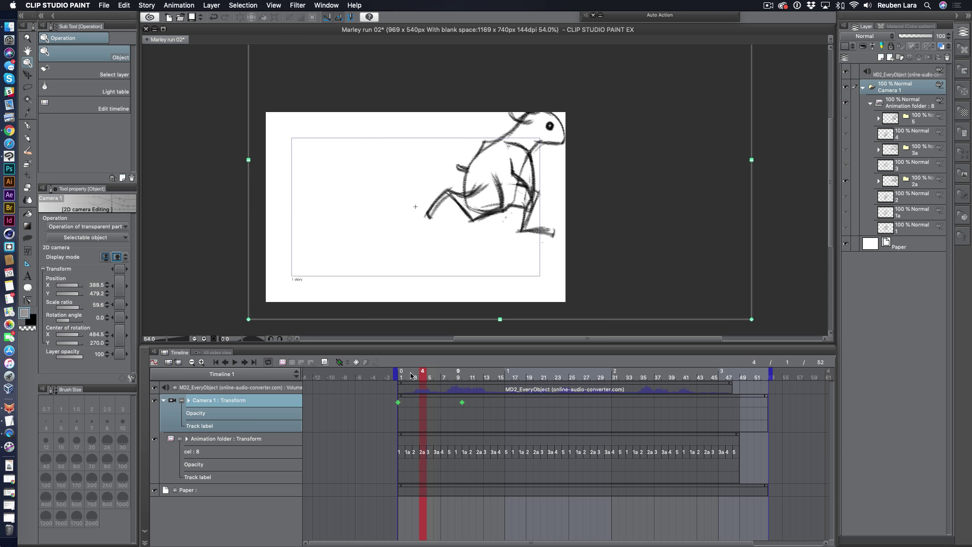
pyautogui.click(401, 375)
pyautogui.click(235, 361)
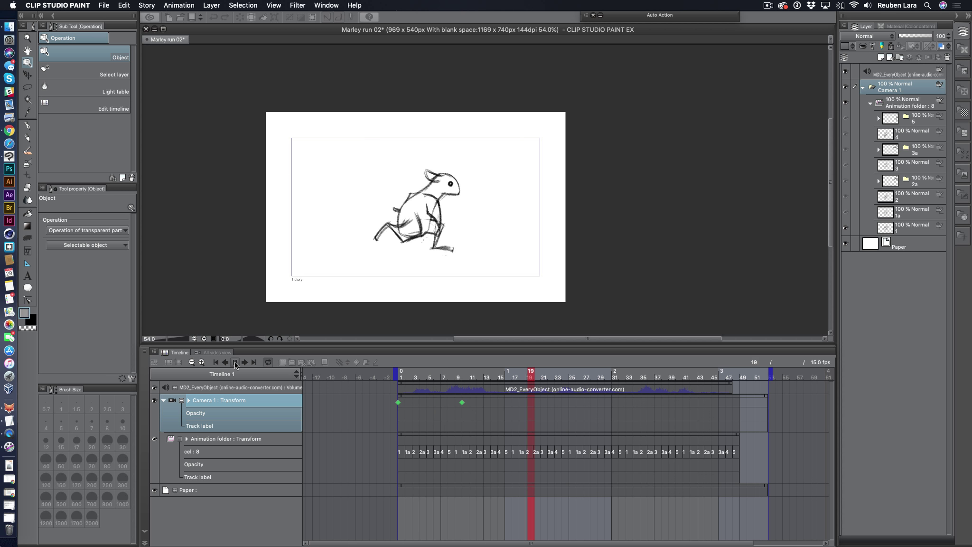
pyautogui.click(234, 362)
pyautogui.moveTo(463, 375); pyautogui.dragTo(399, 379)
pyautogui.click(400, 377)
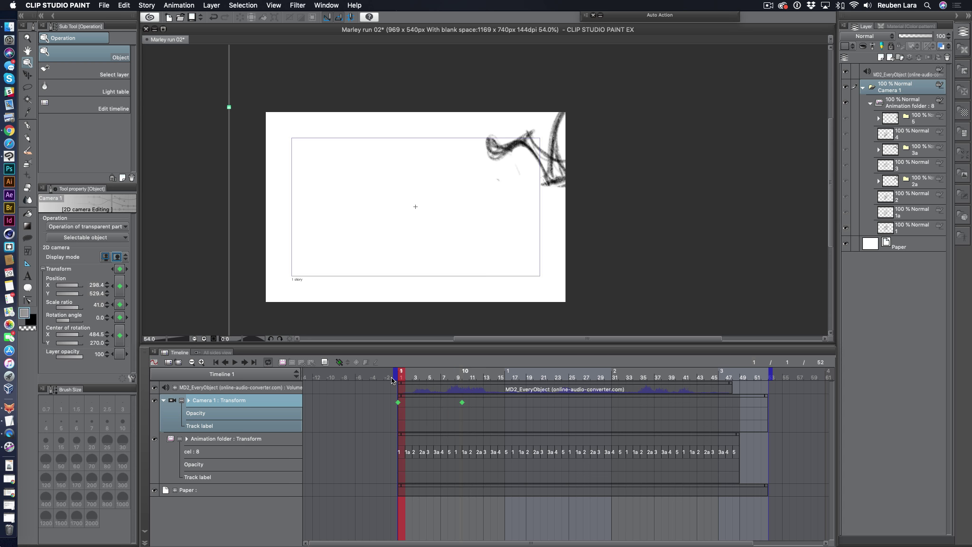
# Switch the camera display back to field guides and delete the camera keyframes at frames 10 and 1.
pyautogui.click(105, 256)
pyautogui.click(126, 257)
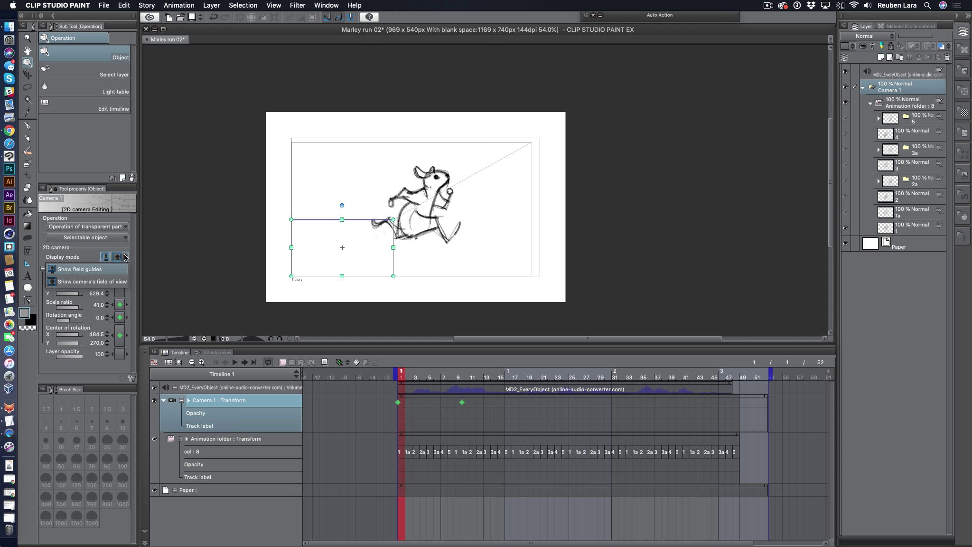
pyautogui.click(100, 257)
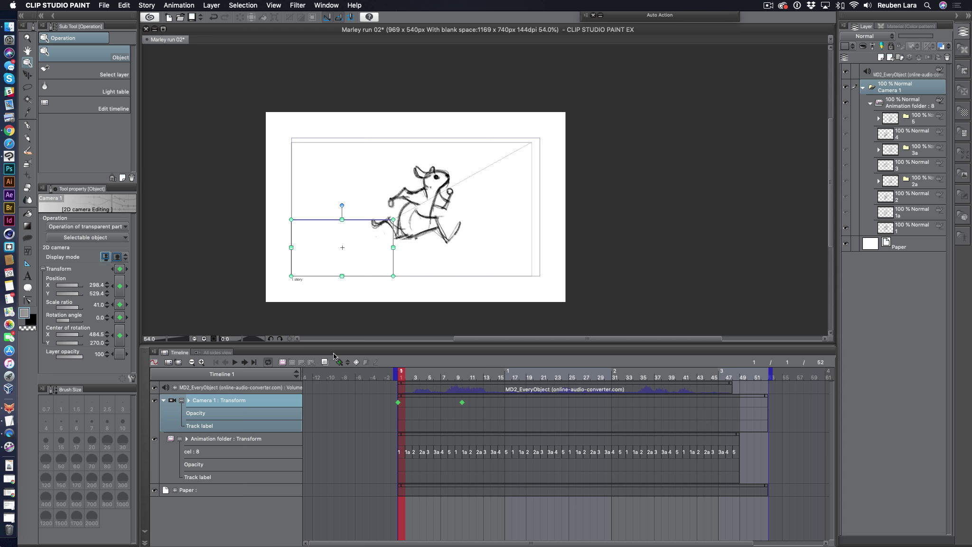
pyautogui.click(455, 408)
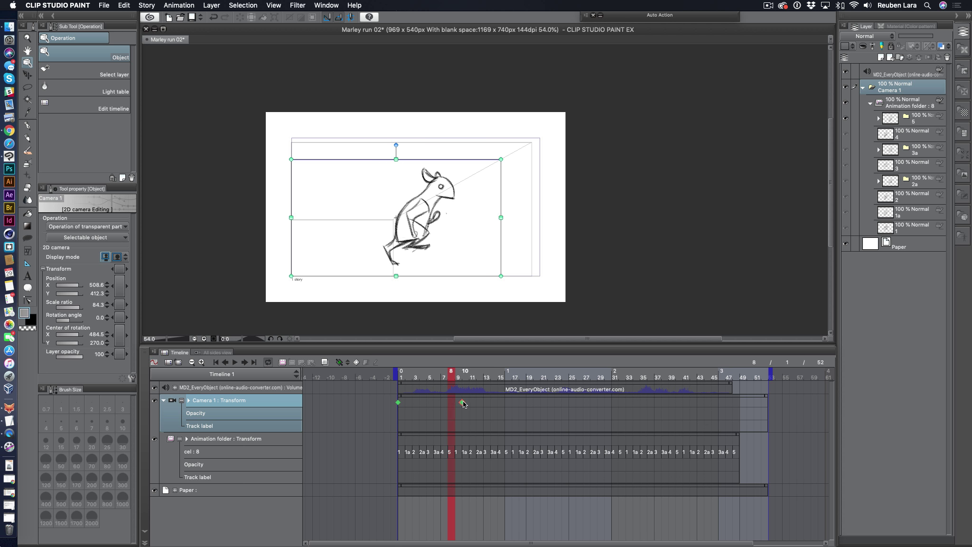
pyautogui.click(462, 401)
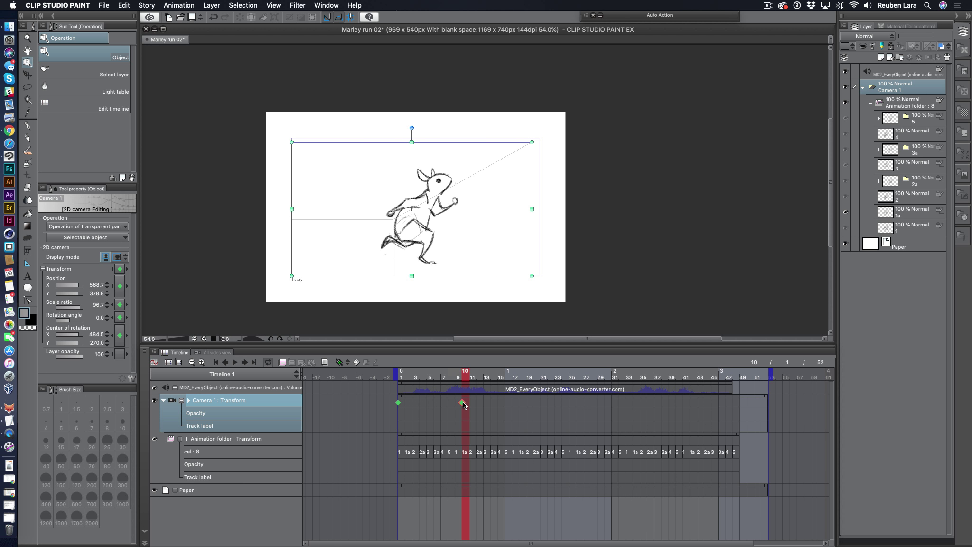
pyautogui.click(356, 364)
pyautogui.click(400, 404)
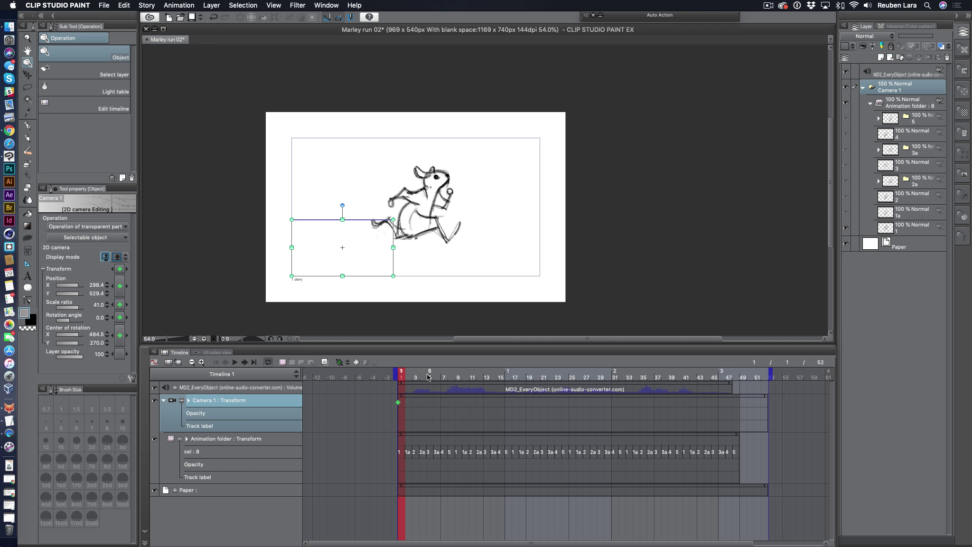
pyautogui.click(357, 364)
# Show the camera's field of view and resize the camera frame at frame 1 to a scale ratio of about 197.1.
pyautogui.click(117, 257)
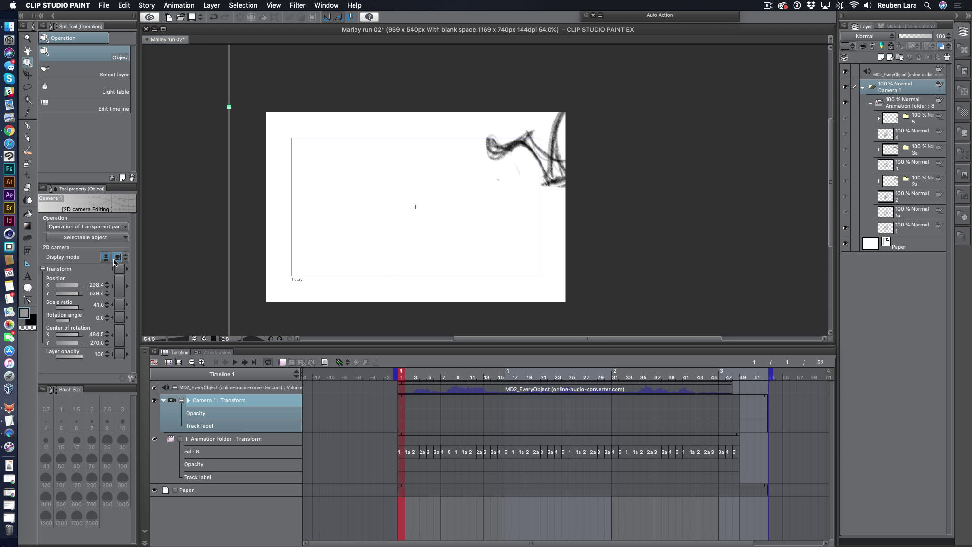
pyautogui.scroll(-5, 489, 218)
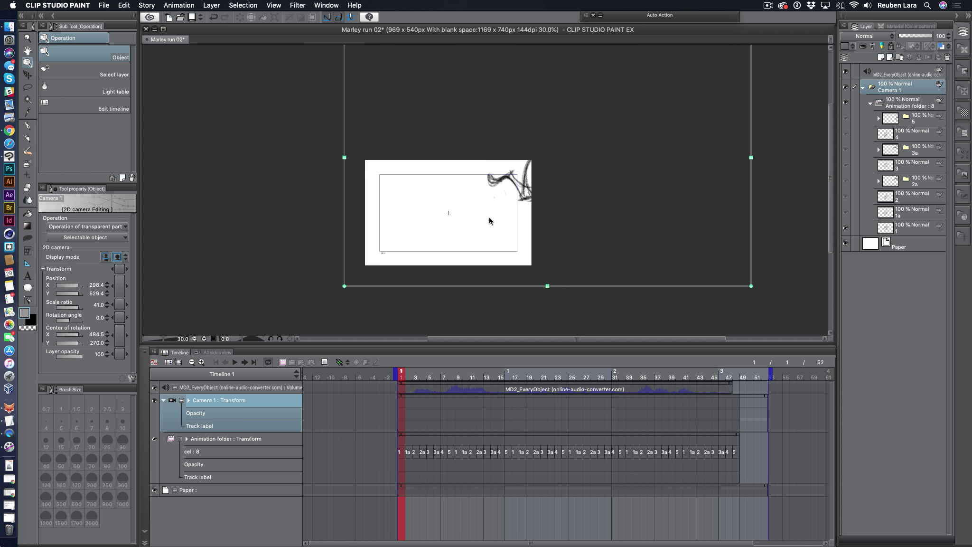
pyautogui.scroll(-3, 488, 217)
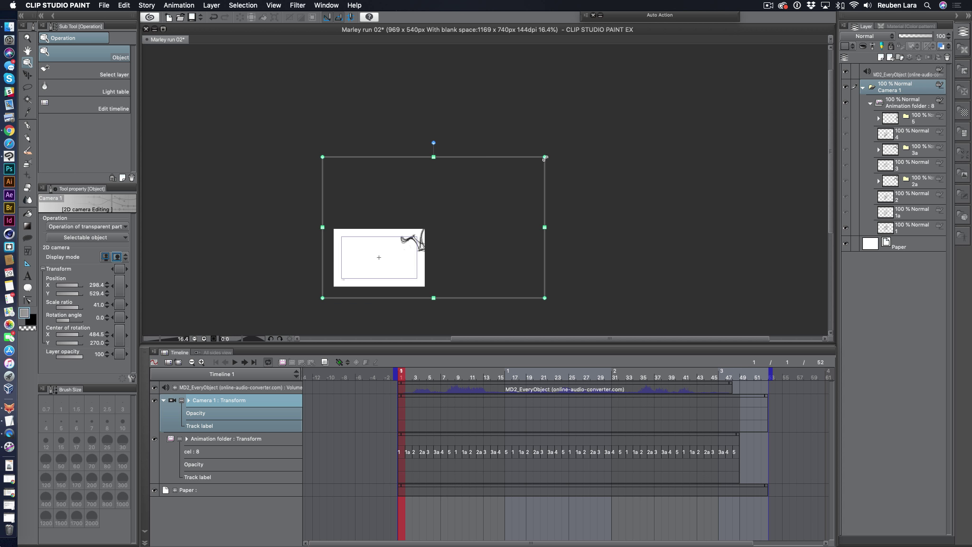
pyautogui.moveTo(545, 158); pyautogui.dragTo(368, 268)
pyautogui.scroll(1, 377, 278)
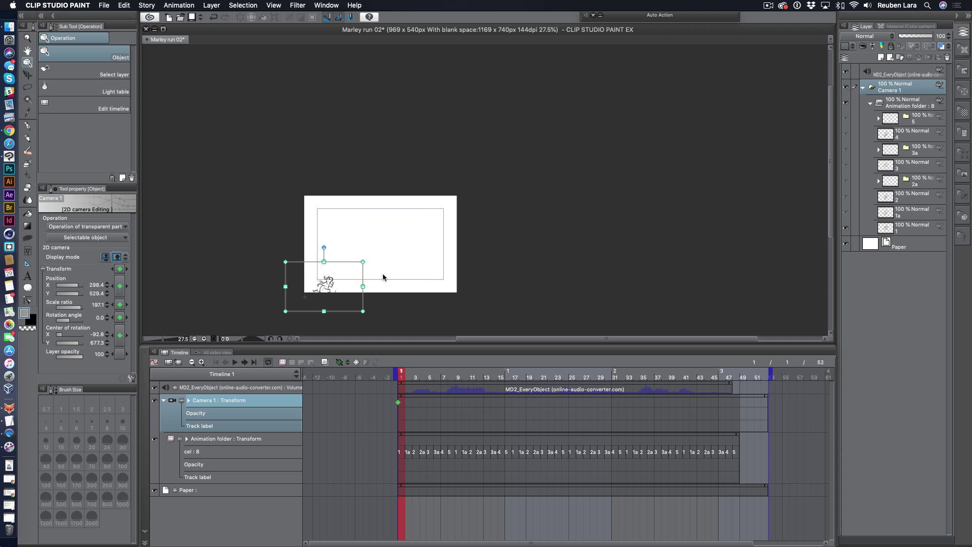
# Move the shrunken mouse into the lower-left corner of the frame and resize the camera to a scale ratio of about 369.3.
pyautogui.moveTo(395, 266); pyautogui.dragTo(416, 230)
pyautogui.scroll(3, 388, 231)
pyautogui.moveTo(339, 259); pyautogui.dragTo(362, 229)
pyautogui.moveTo(405, 189); pyautogui.dragTo(356, 219)
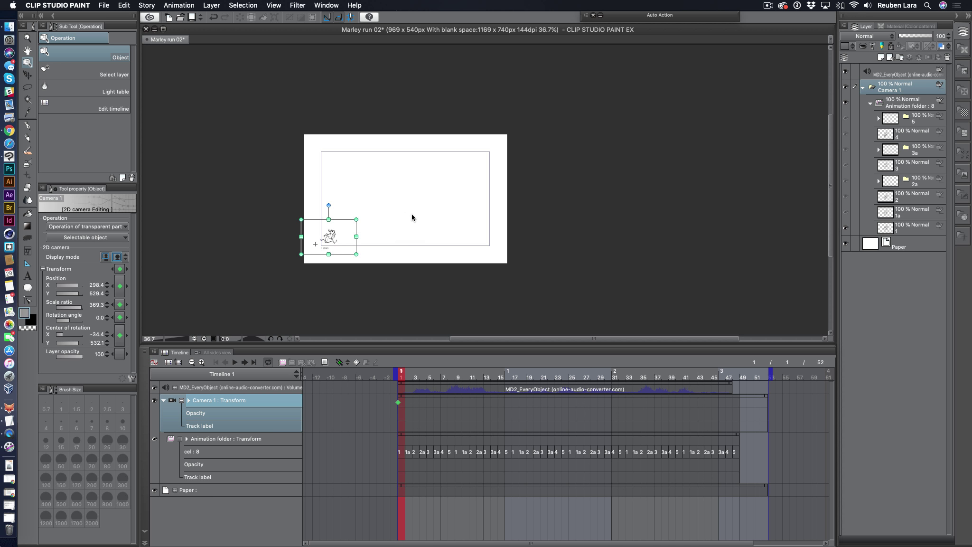
# Move the camera frame at frame 1 slightly down toward the lower-left corner and play the run, returning to frame 1.
pyautogui.press('super+0')
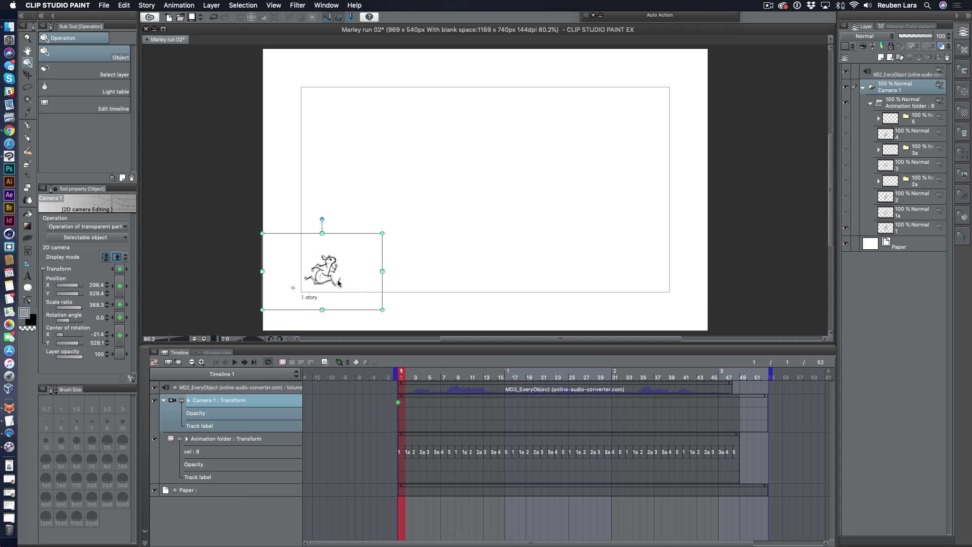
pyautogui.moveTo(339, 280); pyautogui.dragTo(326, 282)
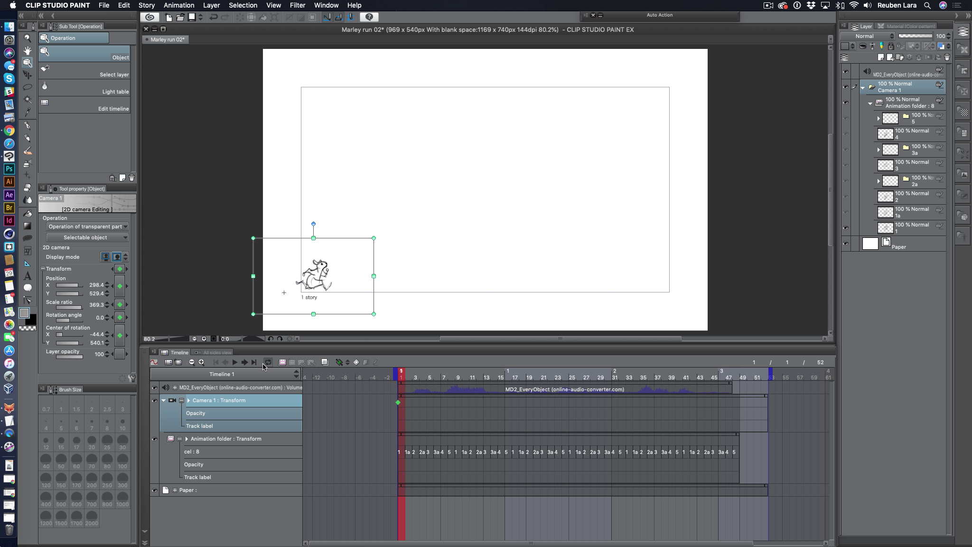
pyautogui.click(234, 362)
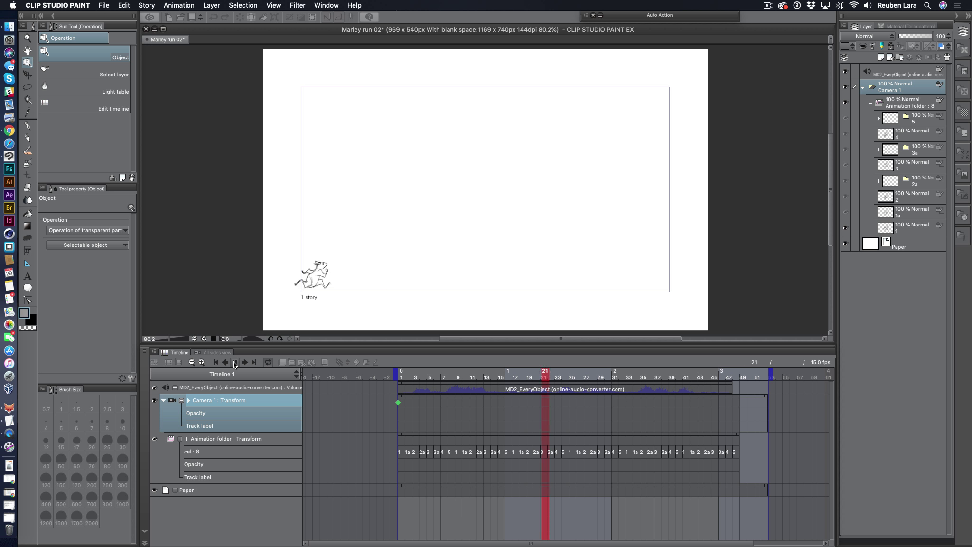
pyautogui.click(234, 362)
pyautogui.moveTo(508, 373); pyautogui.dragTo(395, 373)
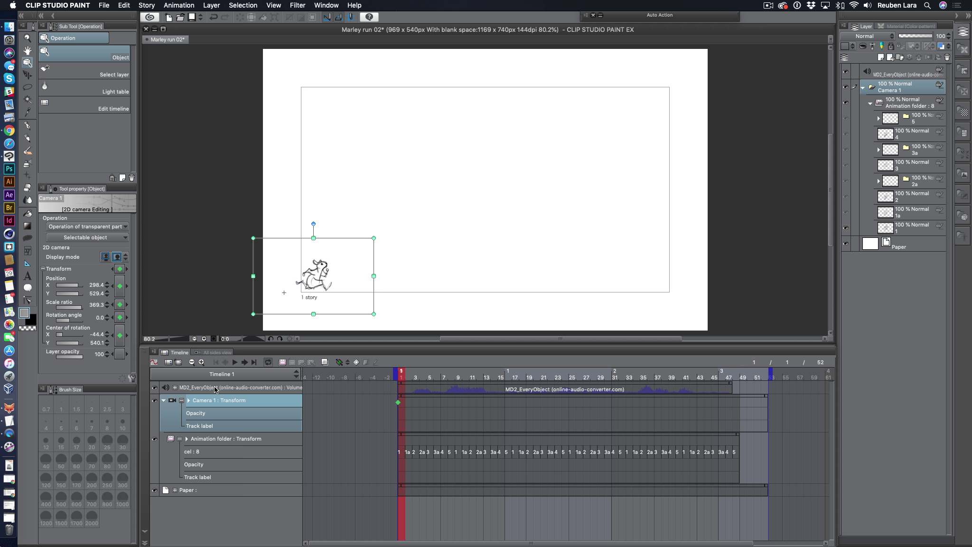
# Set the audio track's volume at frame 1 to 30 and play the timeline to check the sound, returning to frame 1.
pyautogui.click(197, 387)
pyautogui.moveTo(80, 289); pyautogui.dragTo(77, 287)
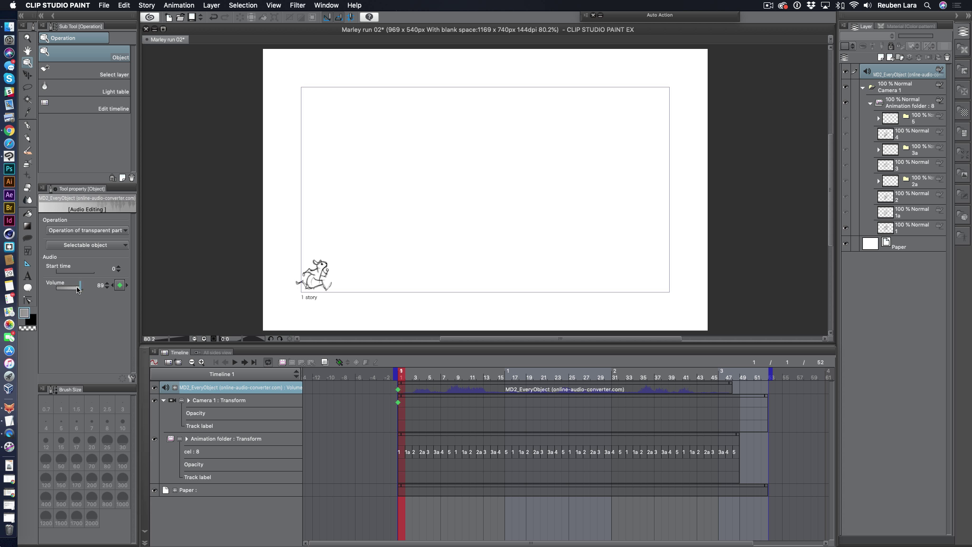
pyautogui.click(237, 362)
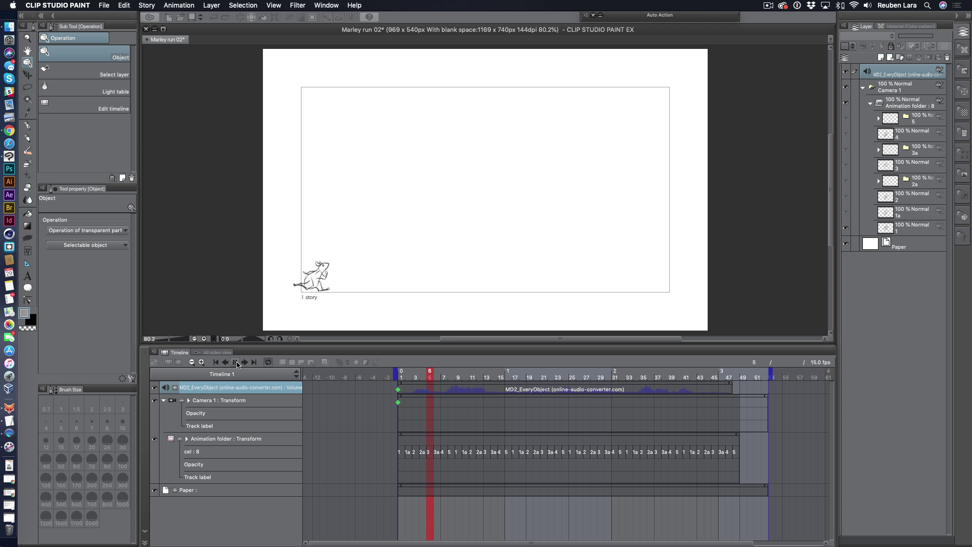
pyautogui.click(235, 363)
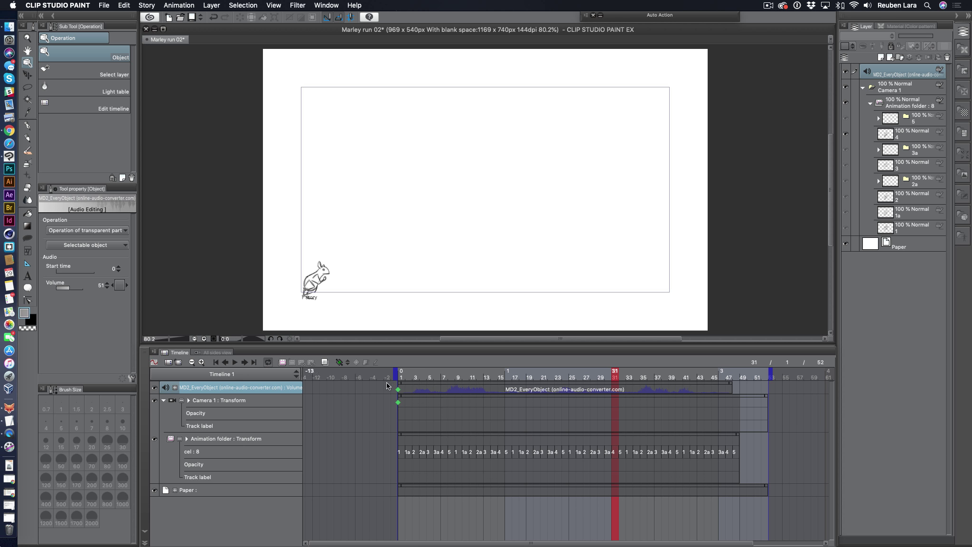
pyautogui.click(404, 377)
pyautogui.moveTo(79, 286); pyautogui.dragTo(65, 287)
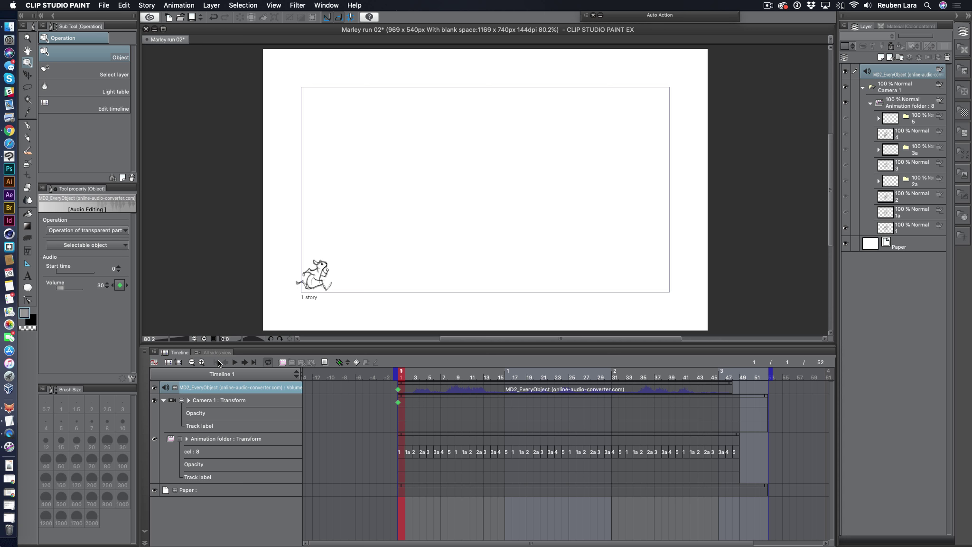
pyautogui.click(235, 362)
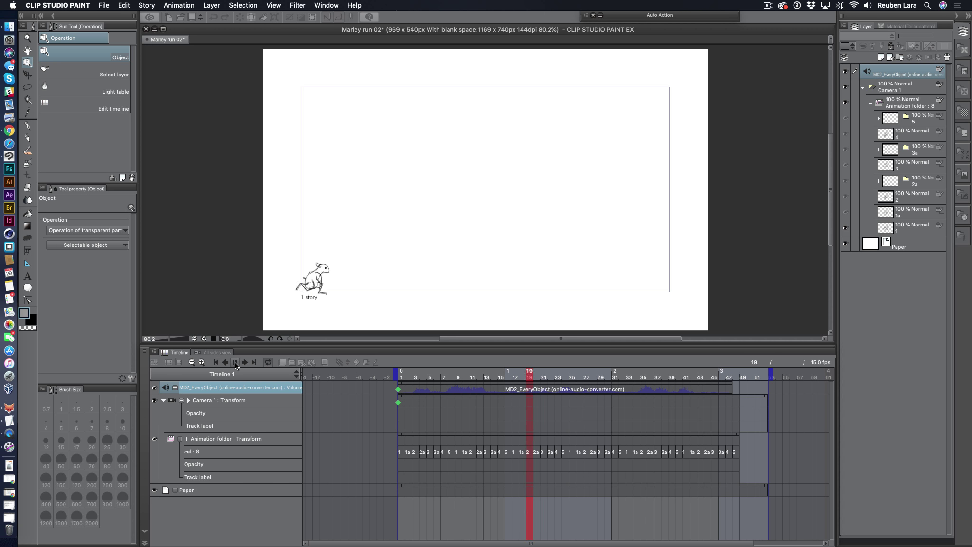
pyautogui.click(235, 363)
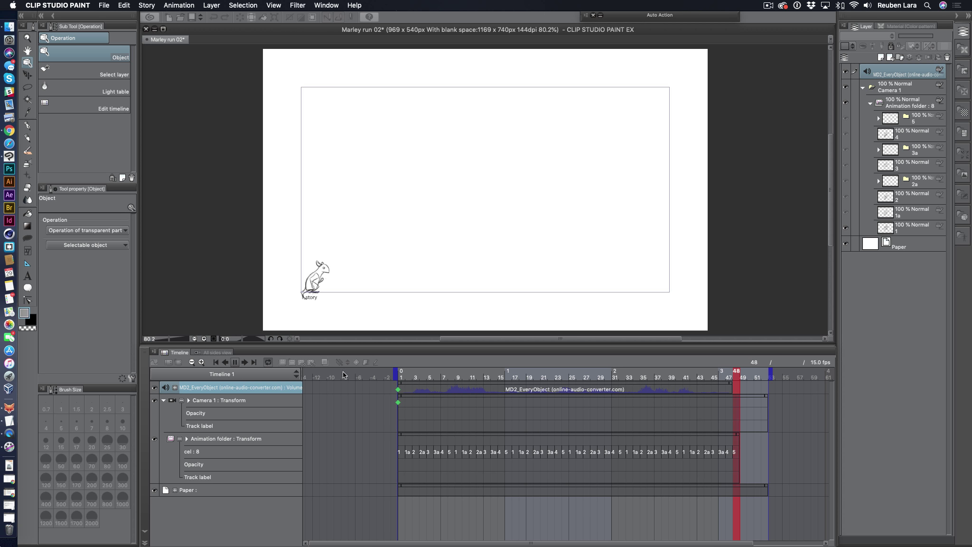
pyautogui.moveTo(417, 373); pyautogui.dragTo(401, 373)
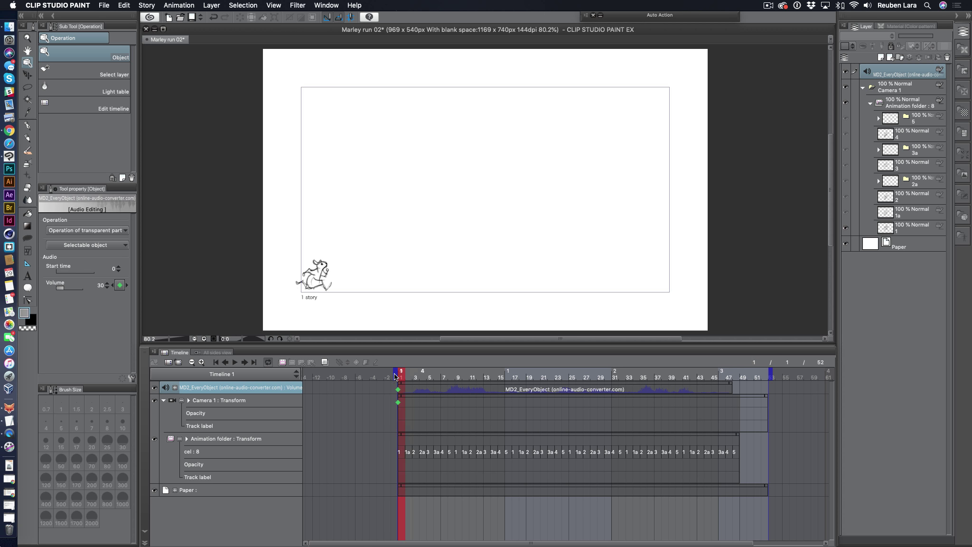
# Expand the animation folder's Transform properties, and adjust the camera at frame 1 to a scale ratio of about 402.4 in the lower-left corner.
pyautogui.click(243, 400)
pyautogui.click(227, 439)
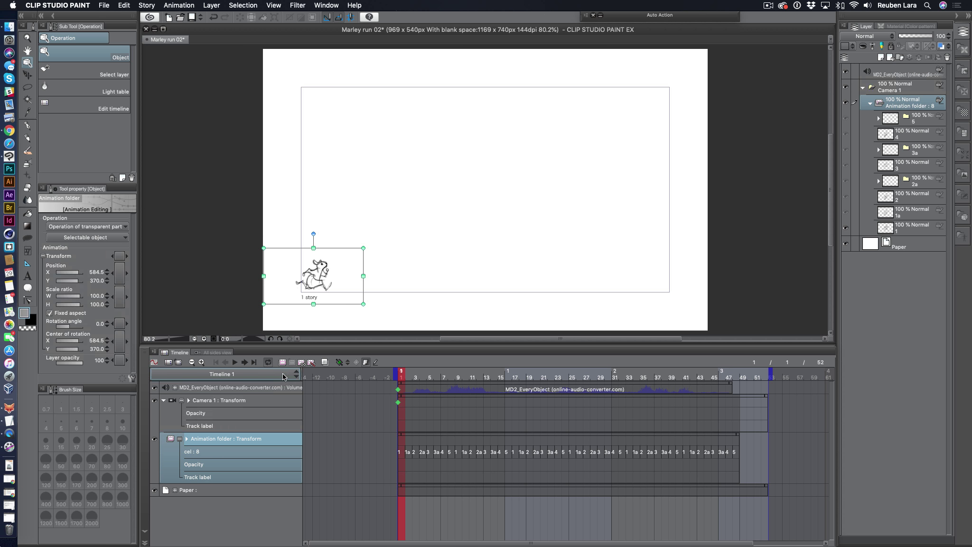
pyautogui.click(186, 439)
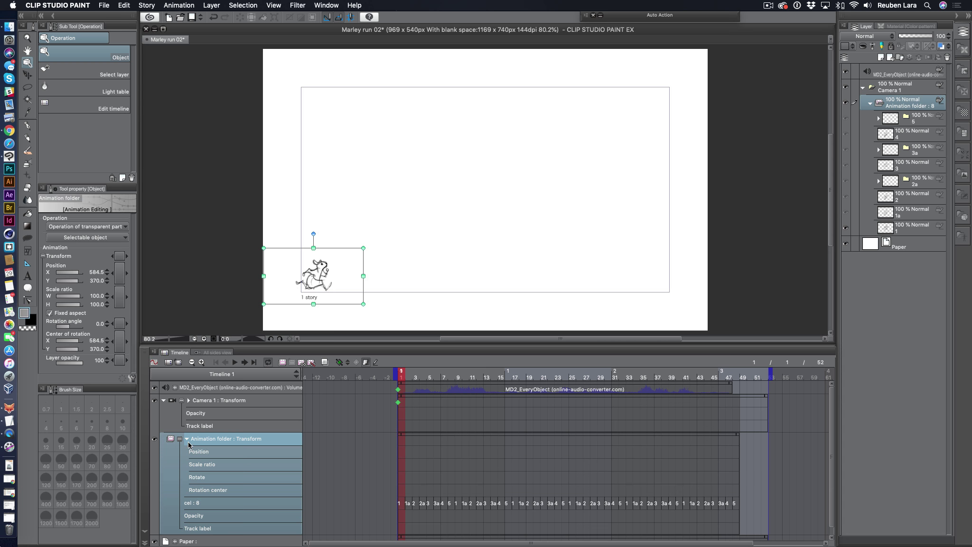
pyautogui.click(238, 400)
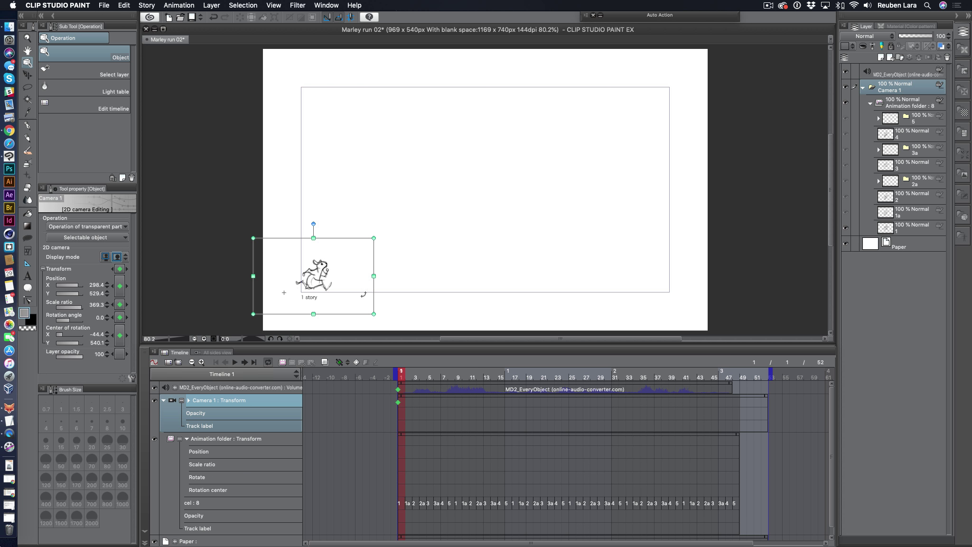
pyautogui.moveTo(374, 238); pyautogui.dragTo(364, 244)
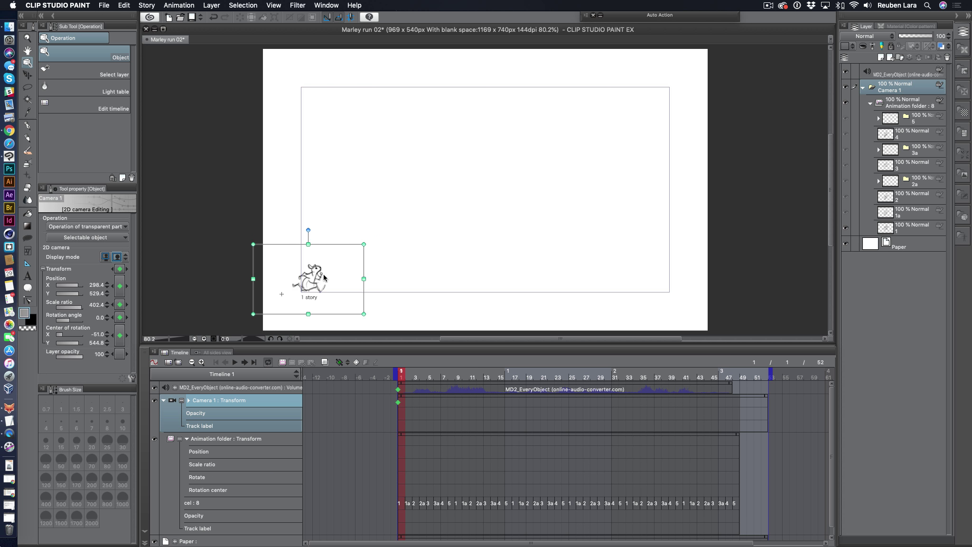
pyautogui.moveTo(323, 277); pyautogui.dragTo(327, 269)
pyautogui.click(418, 373)
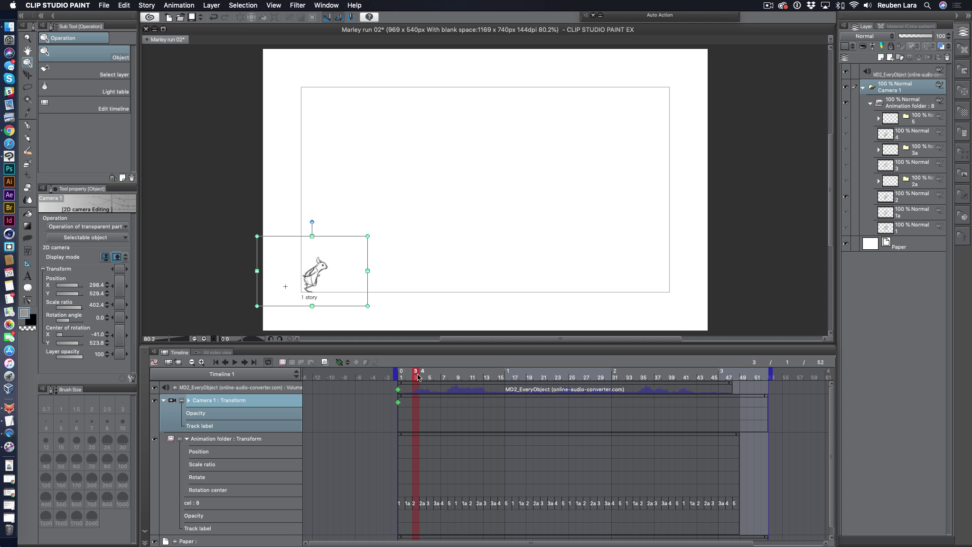
pyautogui.click(401, 373)
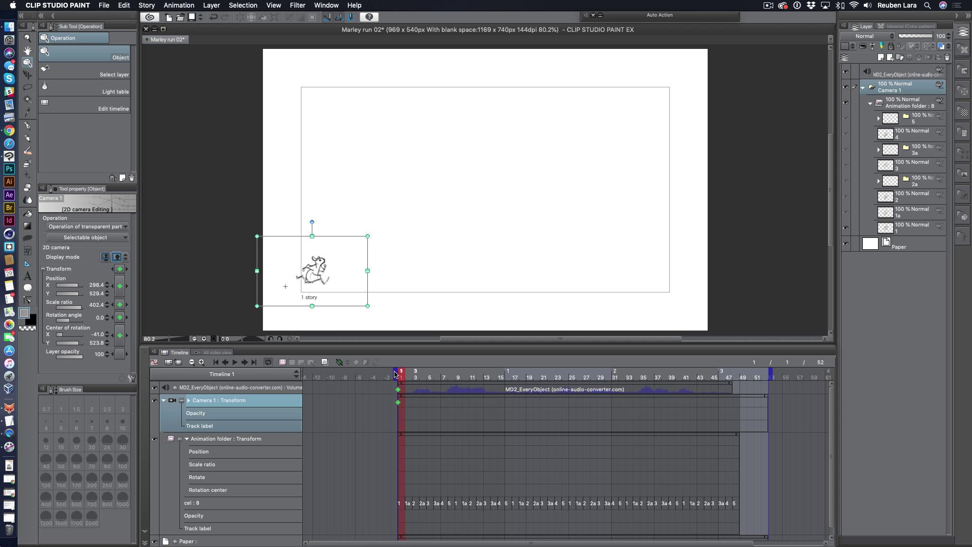
# Add a Position keyframe to the animation folder at frame 1 and shorten the timeline to end at frame 47.
pyautogui.click(233, 457)
pyautogui.click(415, 435)
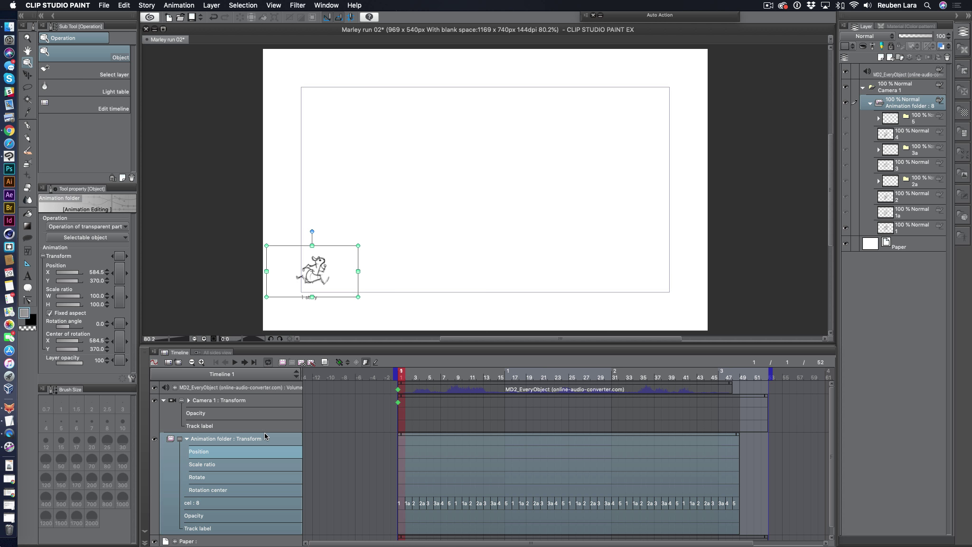
pyautogui.moveTo(612, 373); pyautogui.dragTo(728, 373)
pyautogui.click(743, 374)
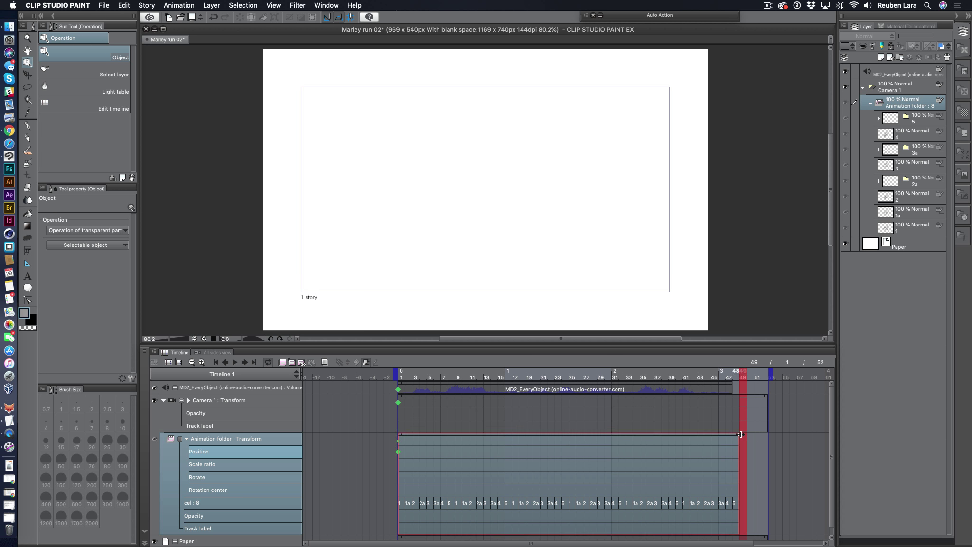
pyautogui.moveTo(734, 374); pyautogui.dragTo(719, 376)
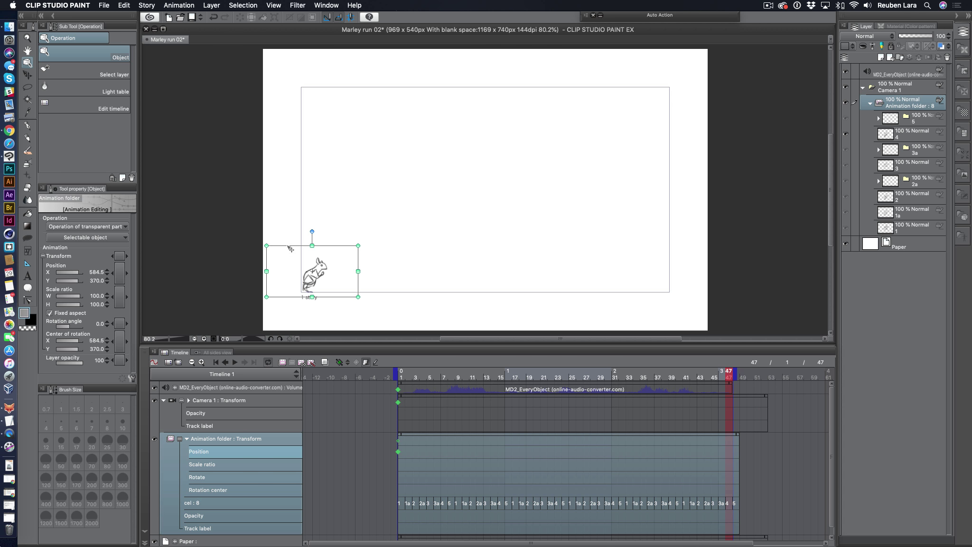
# Move the mouse horizontally past the frame's right edge at frame 47, to X about 4629, and preview the run from frame 1.
pyautogui.moveTo(290, 248); pyautogui.dragTo(673, 248)
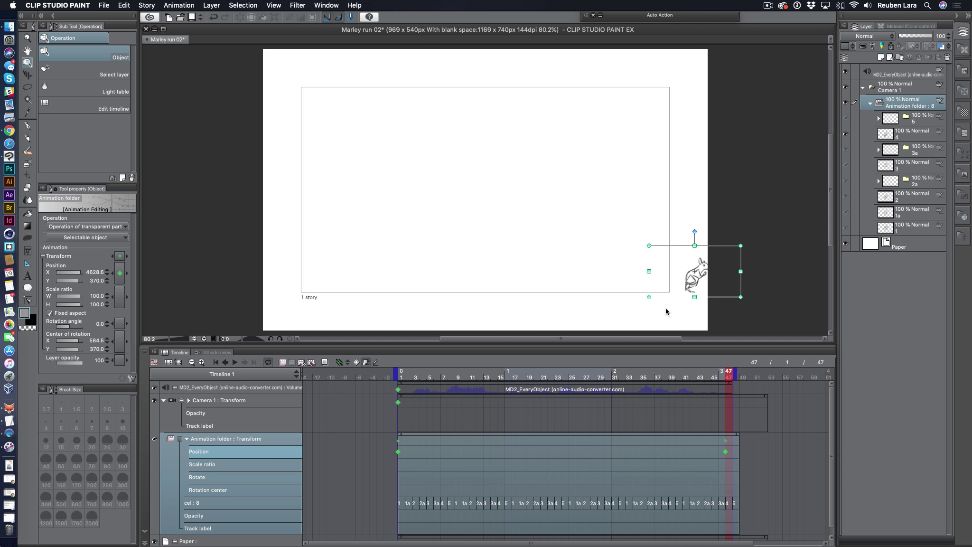
pyautogui.moveTo(435, 374); pyautogui.dragTo(384, 376)
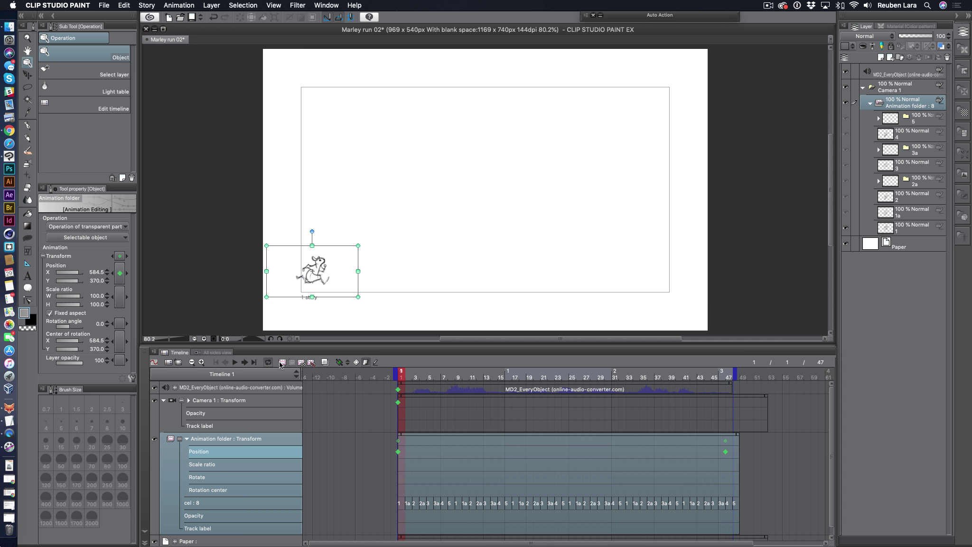
pyautogui.click(235, 362)
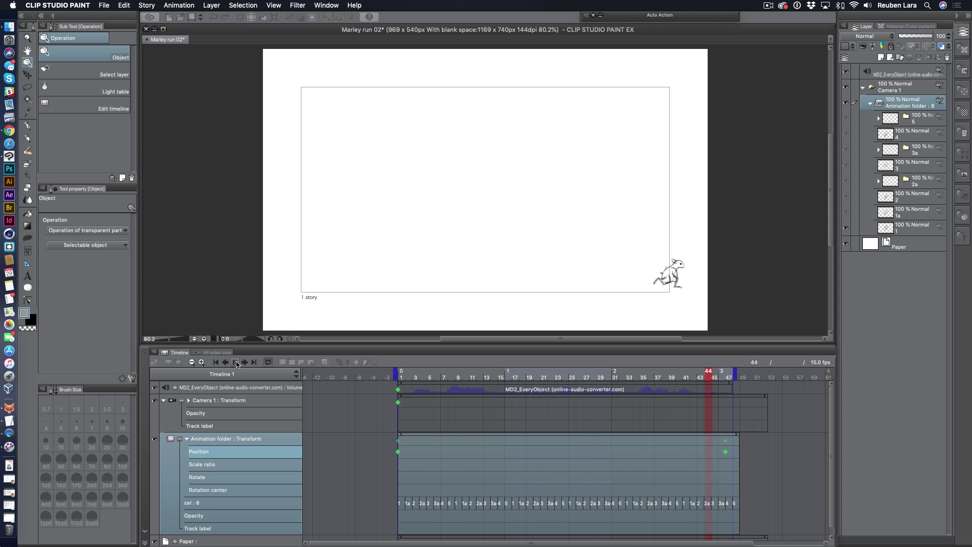
pyautogui.click(236, 362)
pyautogui.click(400, 378)
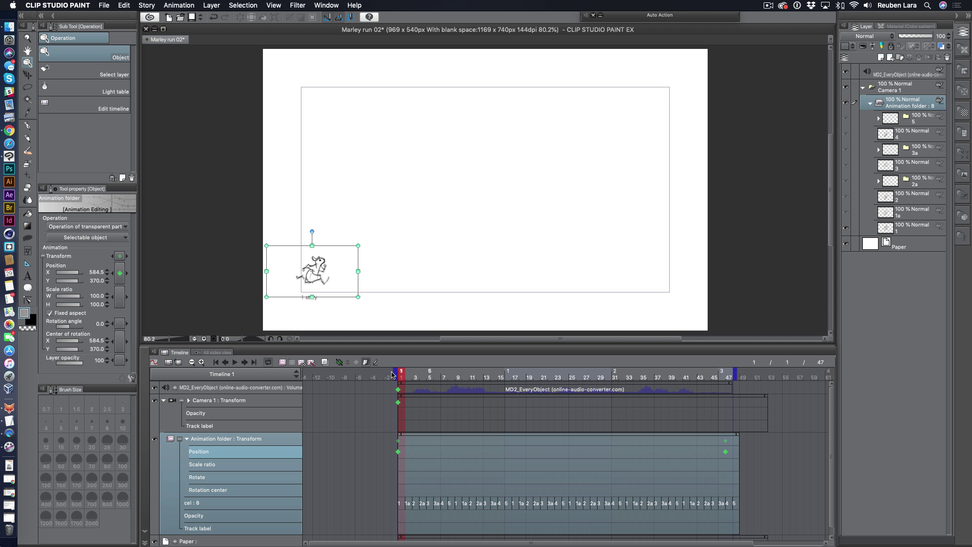
# Examine the animation folder's Position curve and keyframe interpolation options in the graph editor, and return to the timeline view.
pyautogui.click(153, 362)
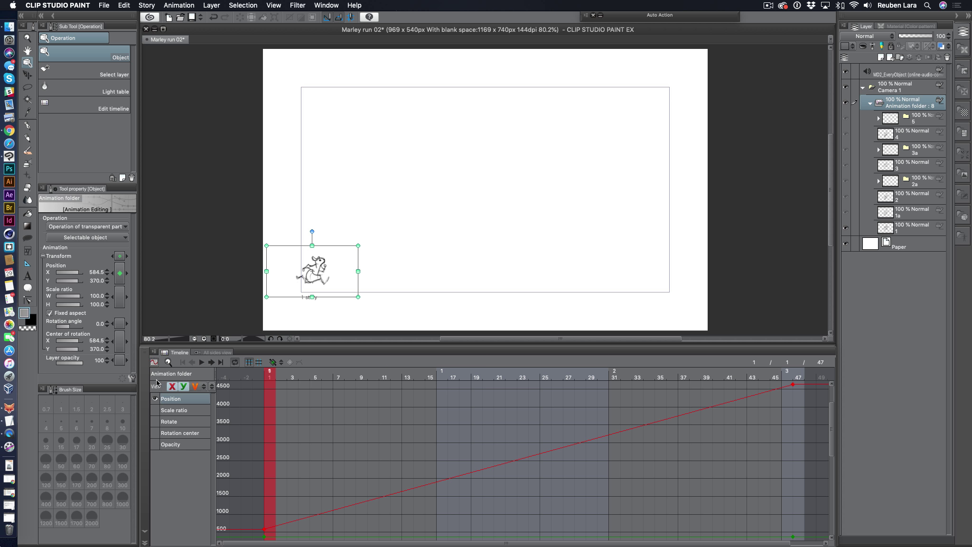
pyautogui.click(168, 363)
pyautogui.moveTo(395, 434); pyautogui.dragTo(380, 462)
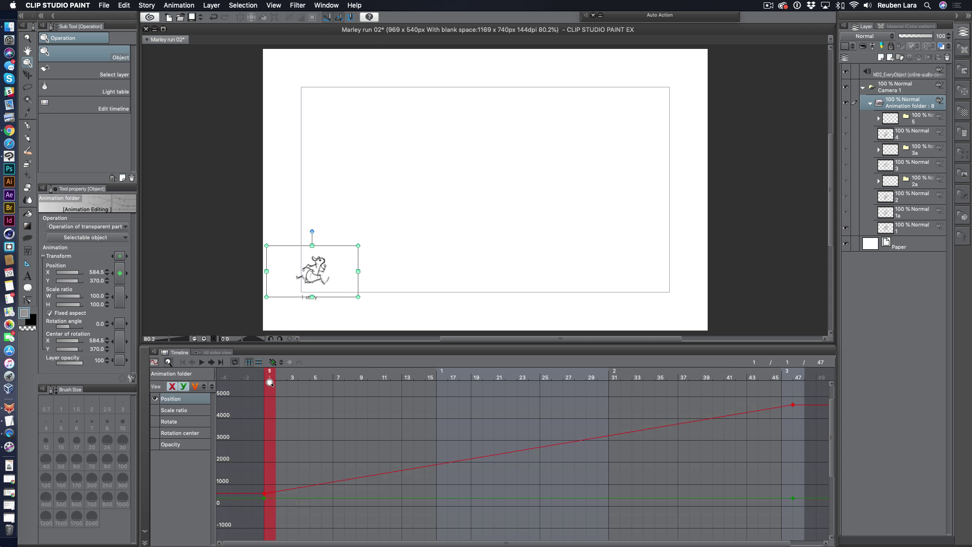
pyautogui.click(281, 363)
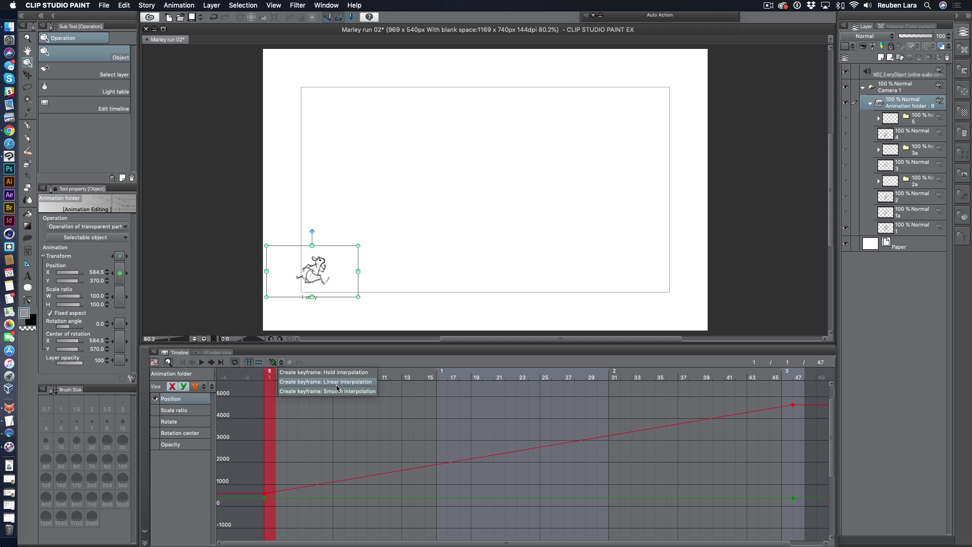
pyautogui.click(442, 418)
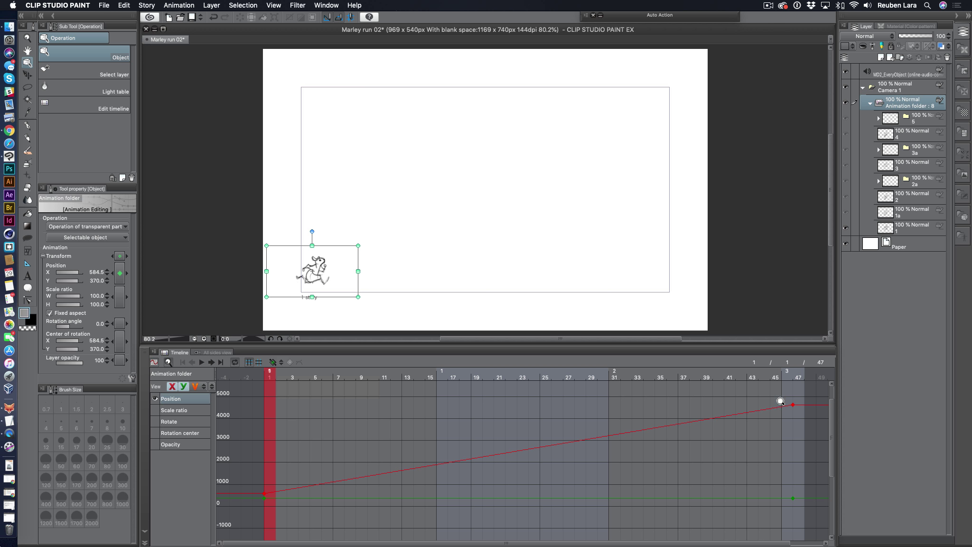
pyautogui.moveTo(801, 392); pyautogui.dragTo(223, 521)
pyautogui.click(154, 352)
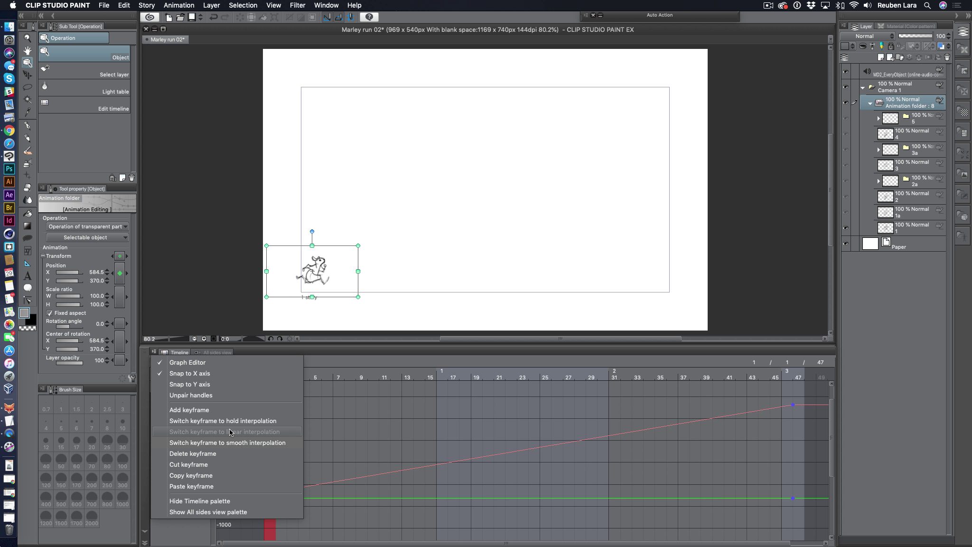
pyautogui.click(379, 423)
pyautogui.click(155, 362)
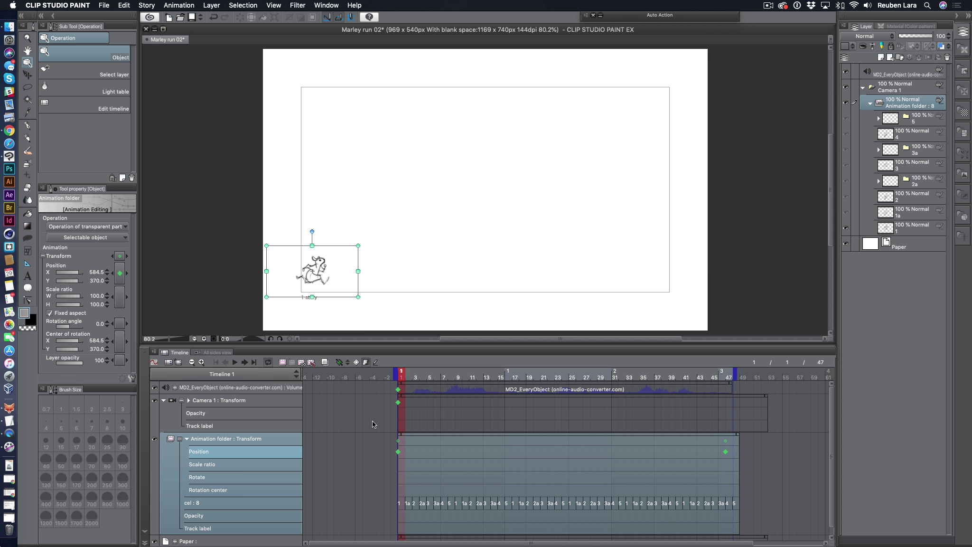
# Select the Camera 1 track, play the animation and scrub the timeline to frame 27.
pyautogui.click(411, 404)
pyautogui.click(235, 361)
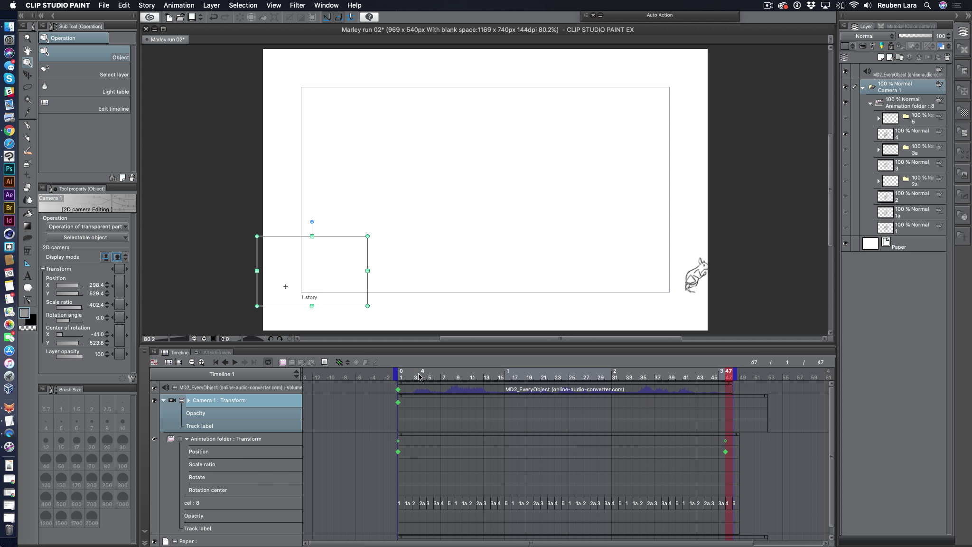
pyautogui.moveTo(419, 376); pyautogui.dragTo(584, 380)
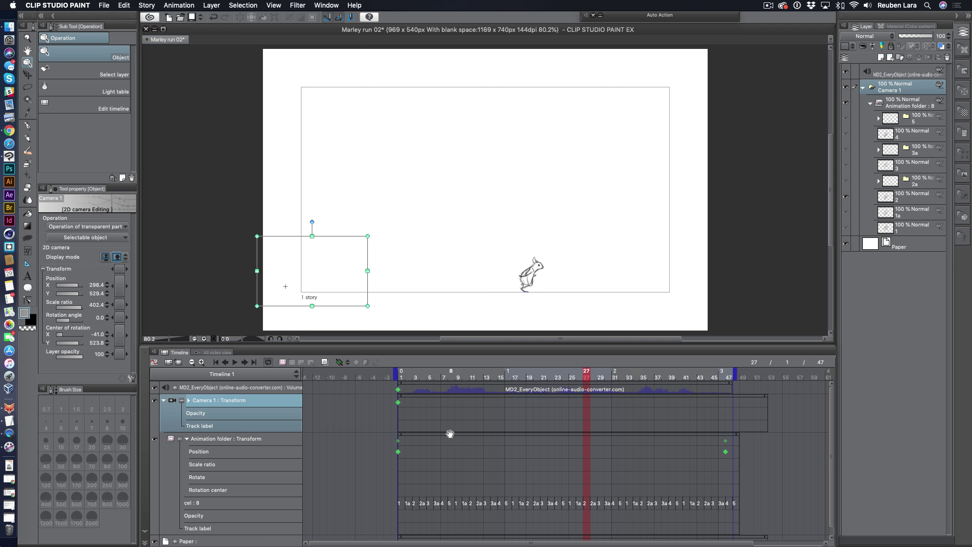
# Shift the animation folder's clip with its keyframes along the timeline so it starts at frame 8, checking the cel at frame 34.
pyautogui.moveTo(449, 434); pyautogui.dragTo(492, 434)
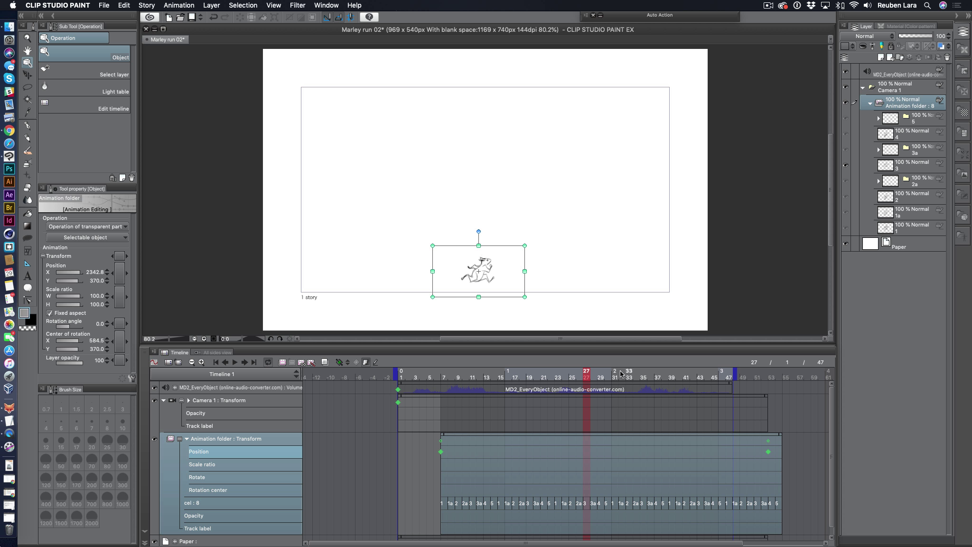
pyautogui.moveTo(620, 373)
pyautogui.mouseDown()
pyautogui.moveTo(606, 374)
pyautogui.moveTo(638, 373)
pyautogui.mouseUp()
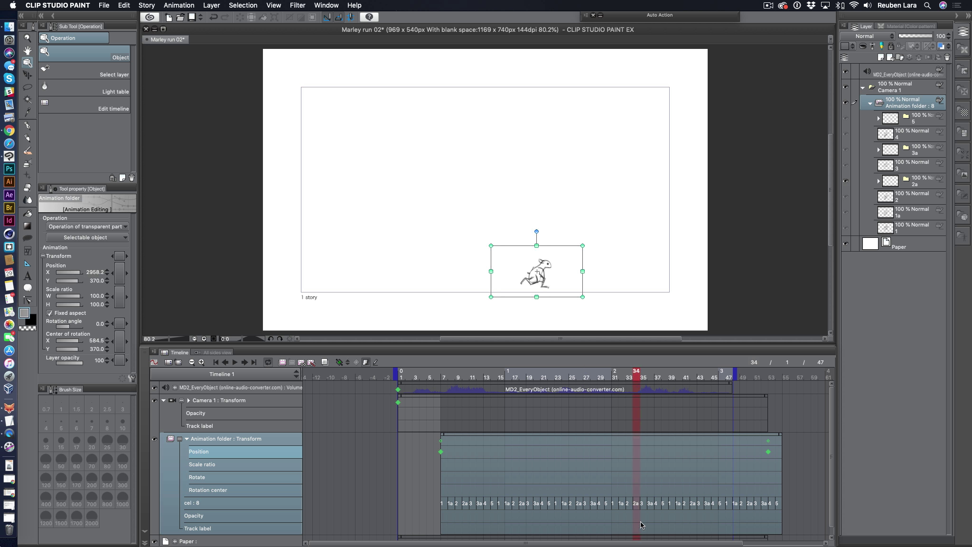
pyautogui.moveTo(625, 436); pyautogui.dragTo(632, 436)
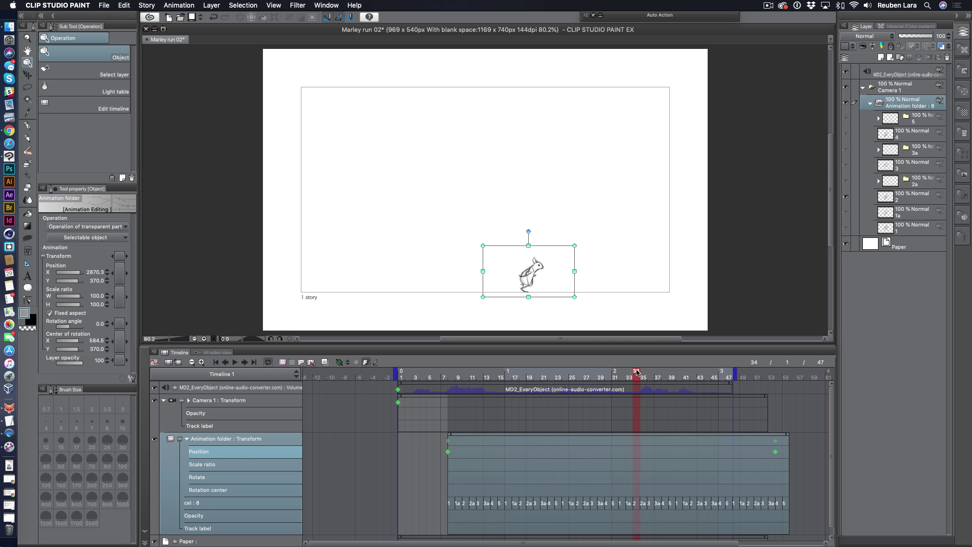
# Scrub through the run between frames 26 and 34 to find a cel suited to starting a jump.
pyautogui.moveTo(636, 373); pyautogui.dragTo(615, 374)
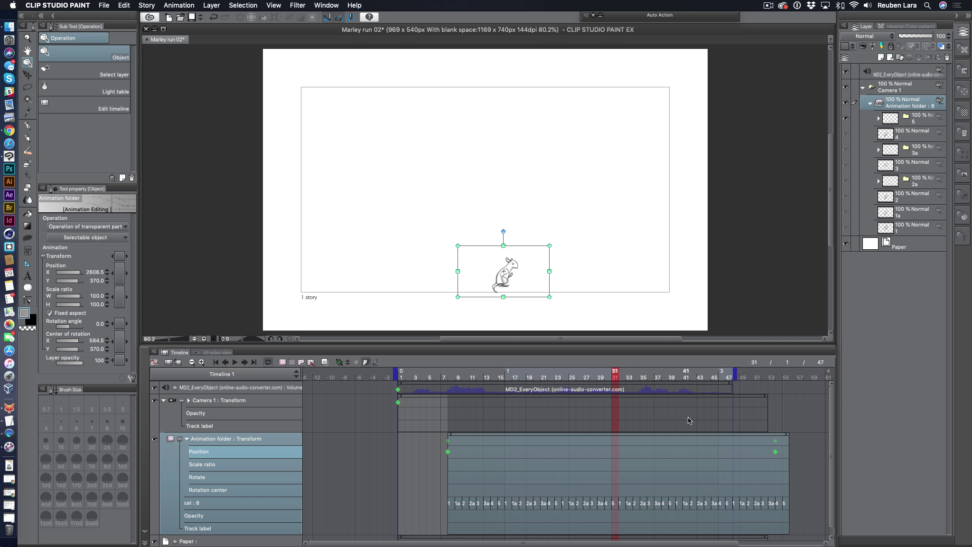
pyautogui.click(202, 362)
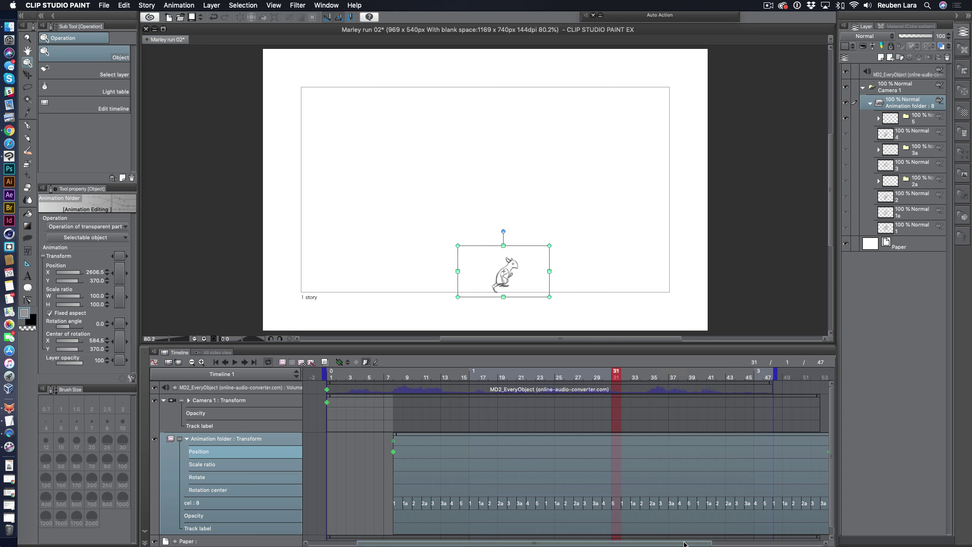
pyautogui.moveTo(685, 543); pyautogui.dragTo(754, 543)
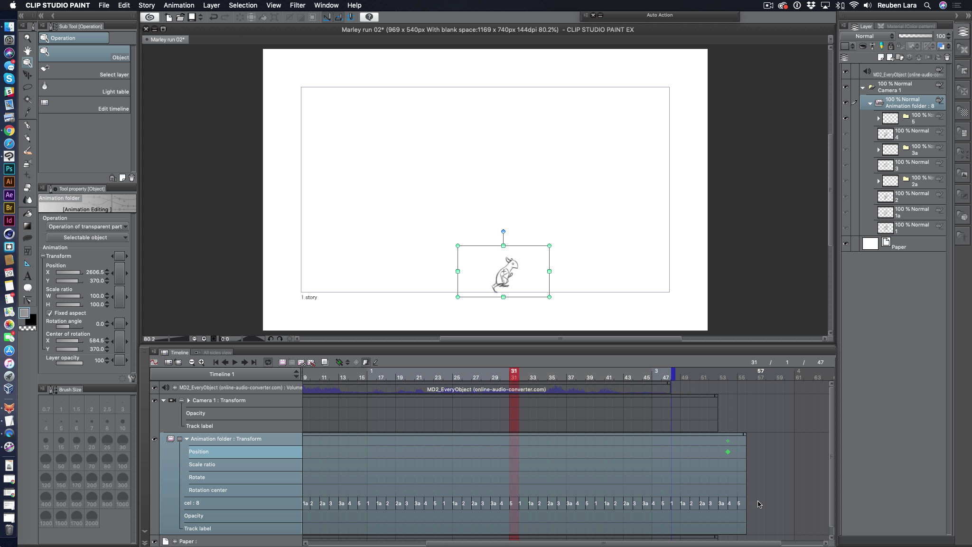
pyautogui.click(504, 373)
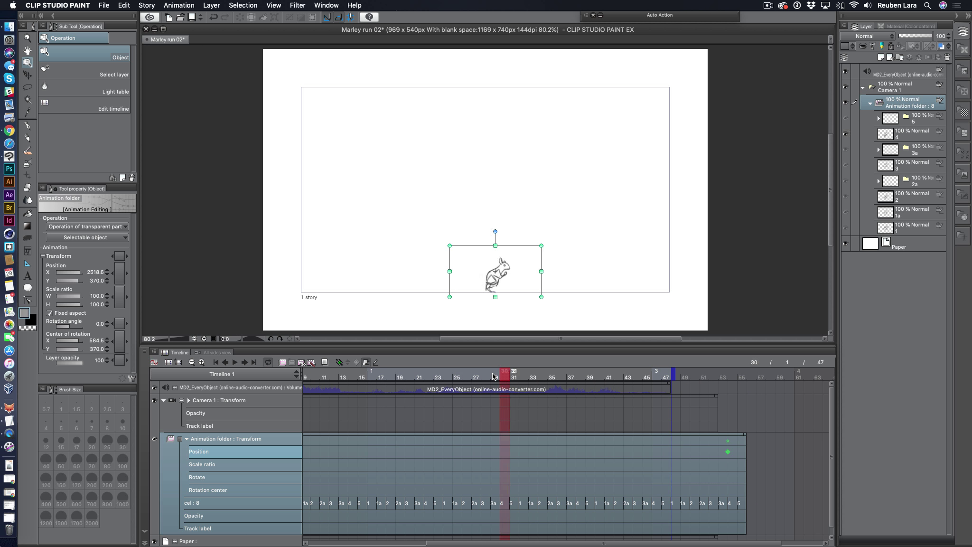
pyautogui.moveTo(493, 376)
pyautogui.mouseDown()
pyautogui.moveTo(539, 377)
pyautogui.moveTo(497, 379)
pyautogui.mouseUp()
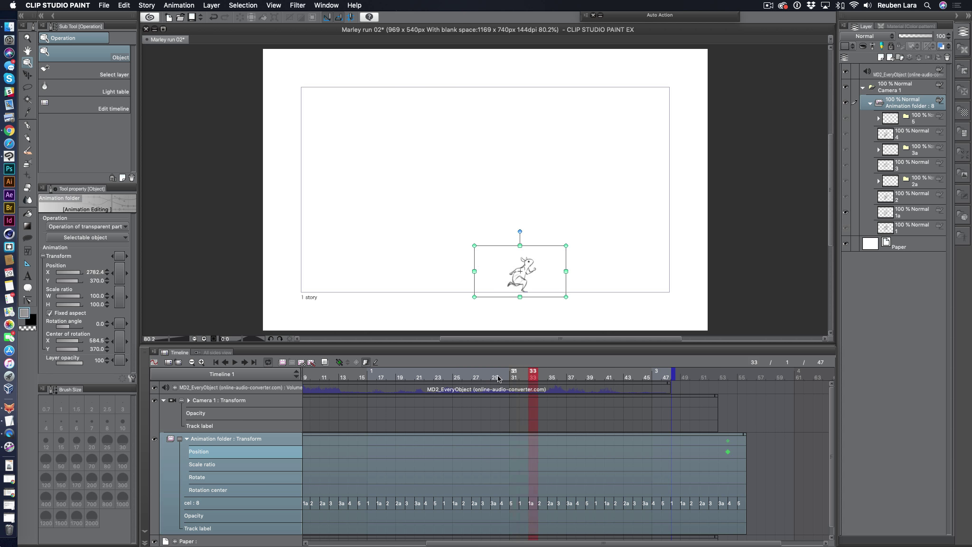
pyautogui.press('Left')
pyautogui.press('Left')
pyautogui.press('Left')
pyautogui.press('Left')
pyautogui.press('Left')
pyautogui.press('Left')
pyautogui.press('Left')
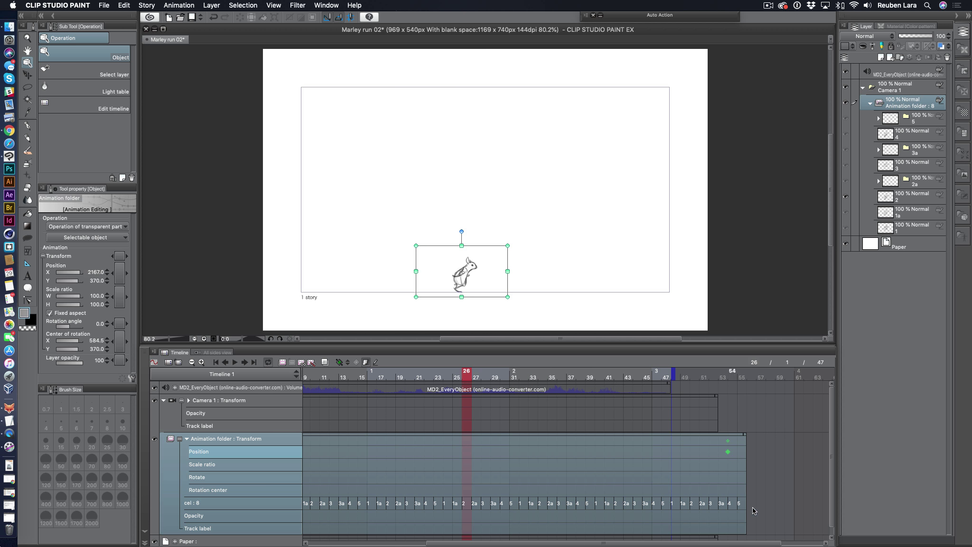
# Shift the later cels along the track so cel 3a starts at frame 30 and cel 4 at frame 32.
pyautogui.click(465, 508)
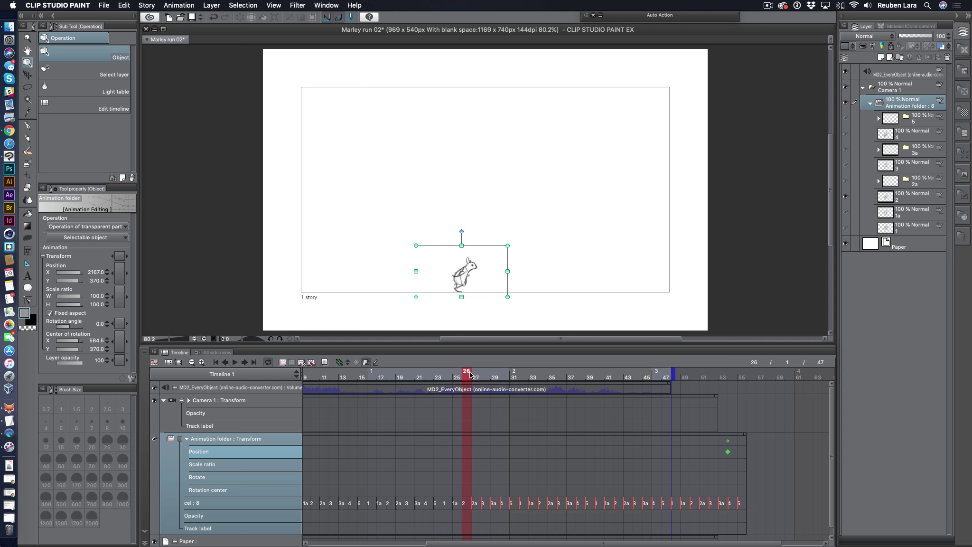
pyautogui.click(796, 483)
pyautogui.moveTo(760, 506)
pyautogui.mouseDown()
pyautogui.moveTo(489, 508)
pyautogui.moveTo(573, 506)
pyautogui.mouseUp()
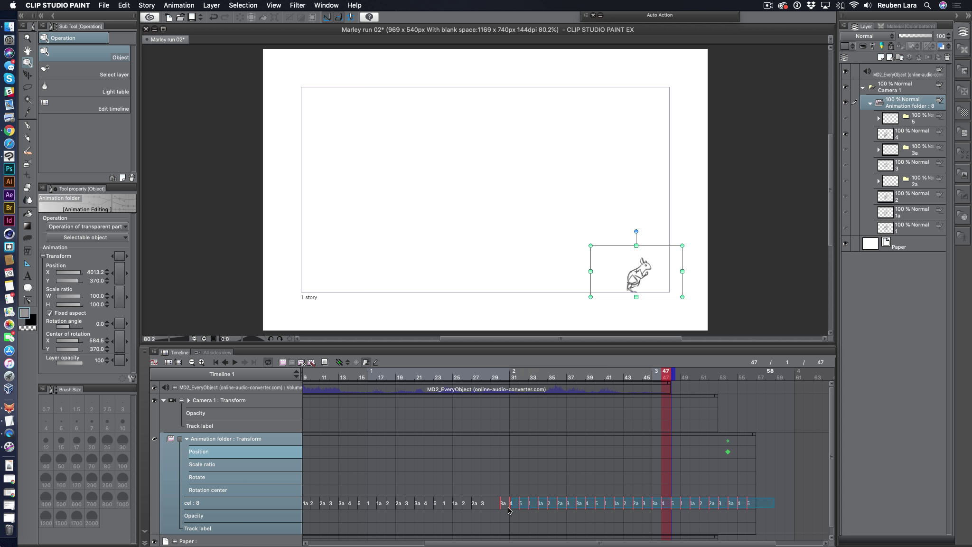
pyautogui.moveTo(508, 510); pyautogui.dragTo(528, 504)
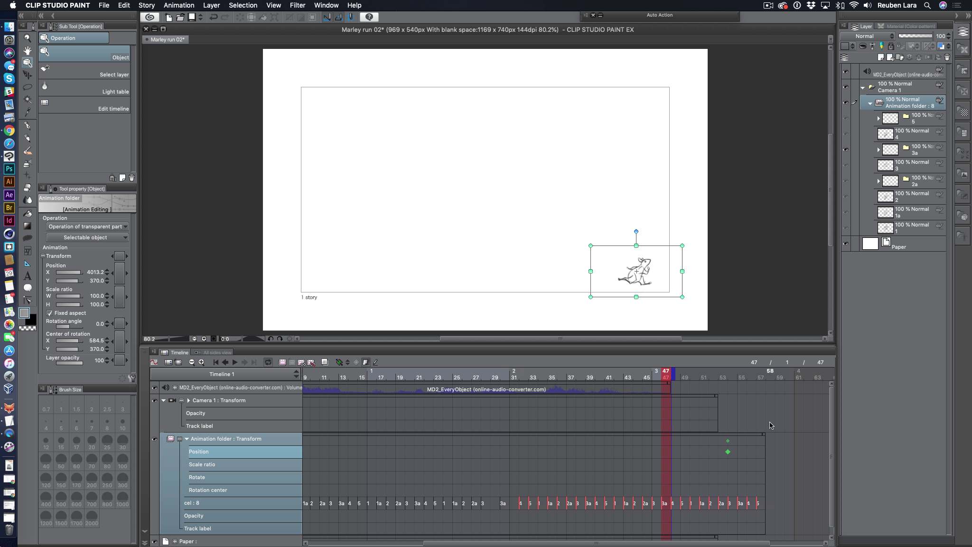
# Add Position keyframes to the animation folder at frames 26 and 33, and raise the mouse at frame 28 to Y about 233.
pyautogui.moveTo(517, 374)
pyautogui.mouseDown()
pyautogui.moveTo(446, 375)
pyautogui.moveTo(532, 379)
pyautogui.moveTo(467, 378)
pyautogui.mouseUp()
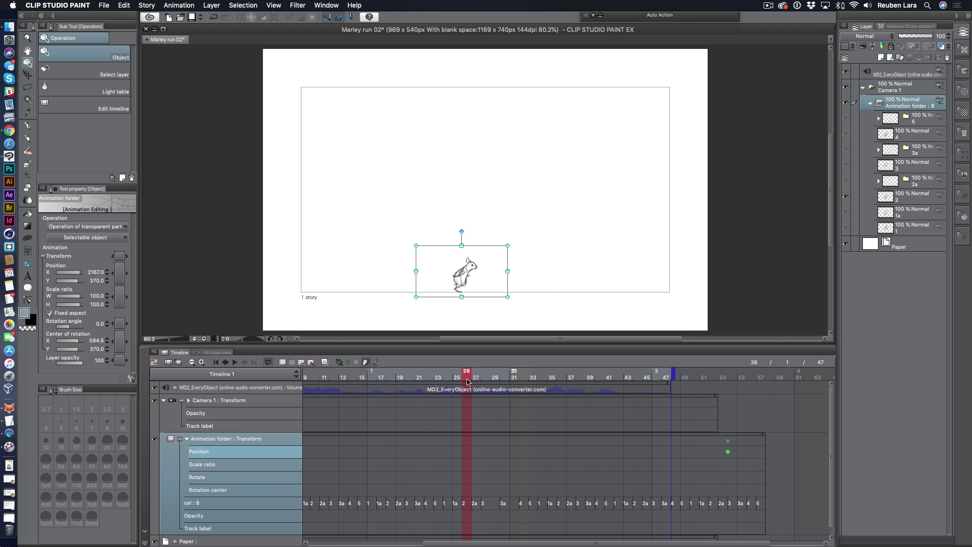
pyautogui.moveTo(484, 374); pyautogui.dragTo(532, 375)
pyautogui.click(339, 362)
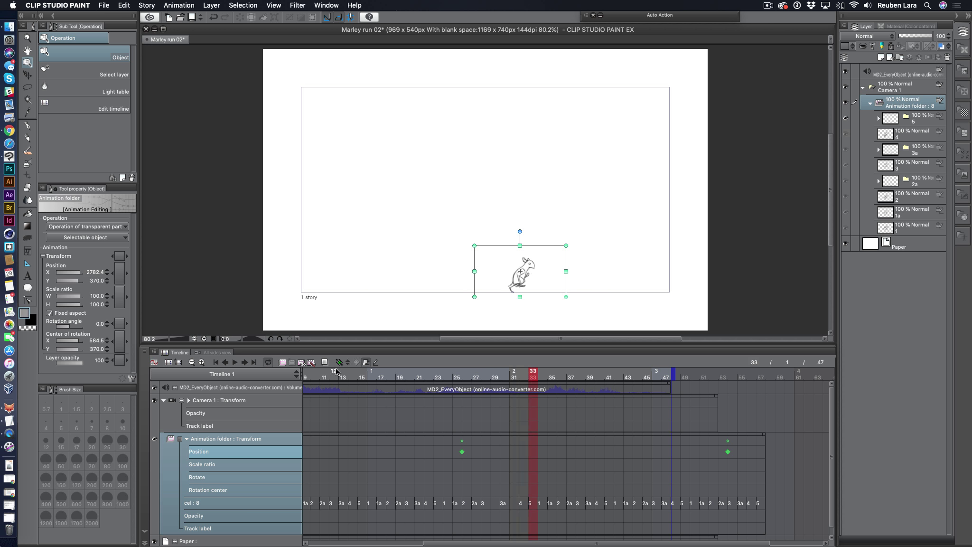
pyautogui.moveTo(529, 374); pyautogui.dragTo(485, 374)
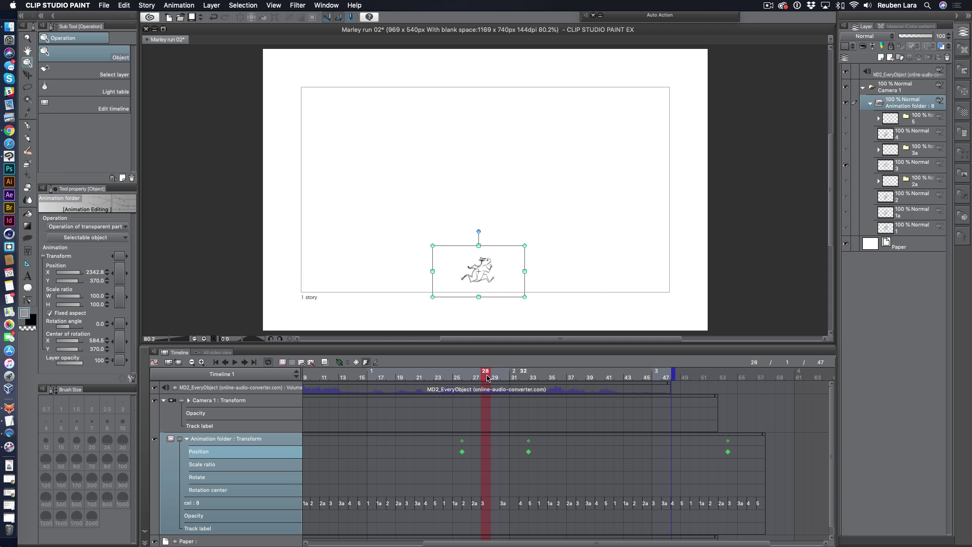
pyautogui.moveTo(494, 265); pyautogui.dragTo(494, 255)
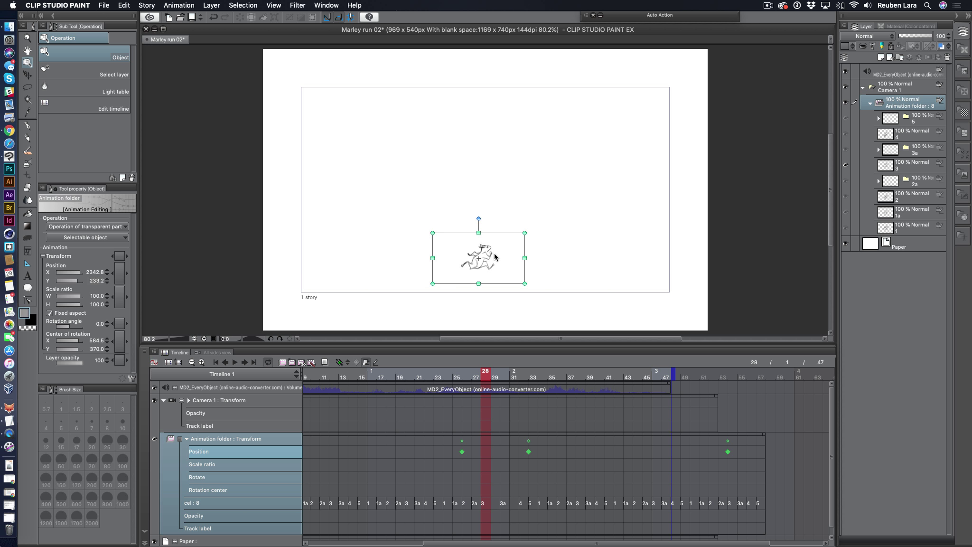
# Add Rotate keyframes to the animation folder at frames 26 and 33.
pyautogui.moveTo(483, 371); pyautogui.dragTo(466, 375)
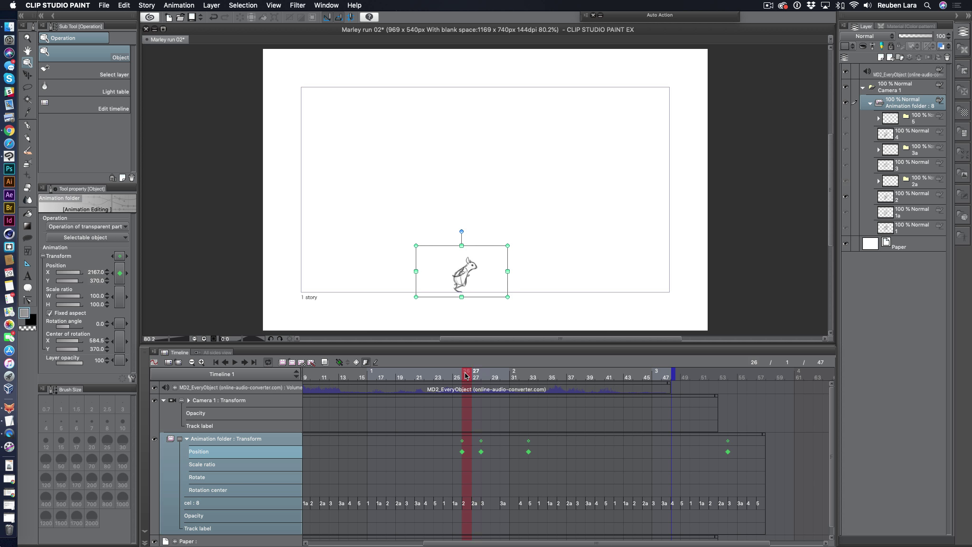
pyautogui.click(210, 477)
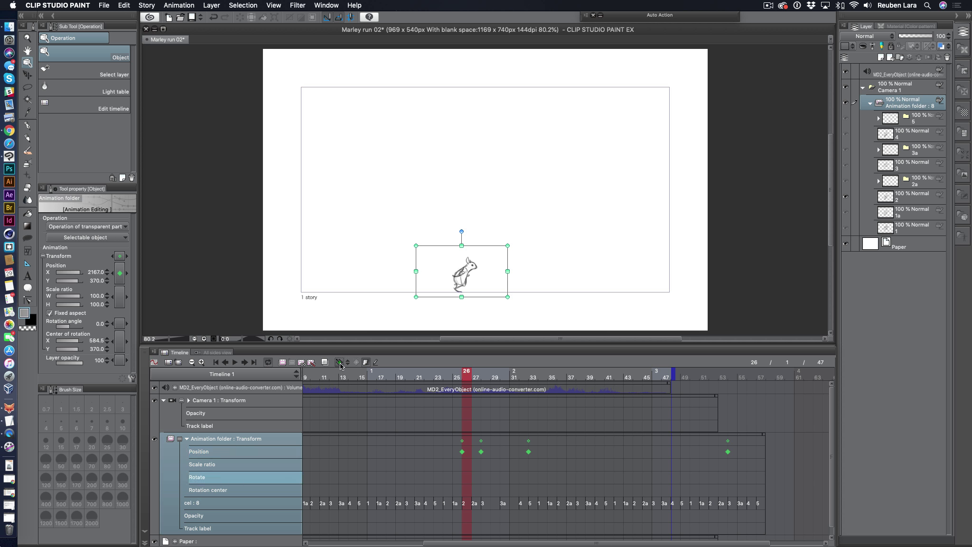
pyautogui.click(527, 375)
pyautogui.click(531, 376)
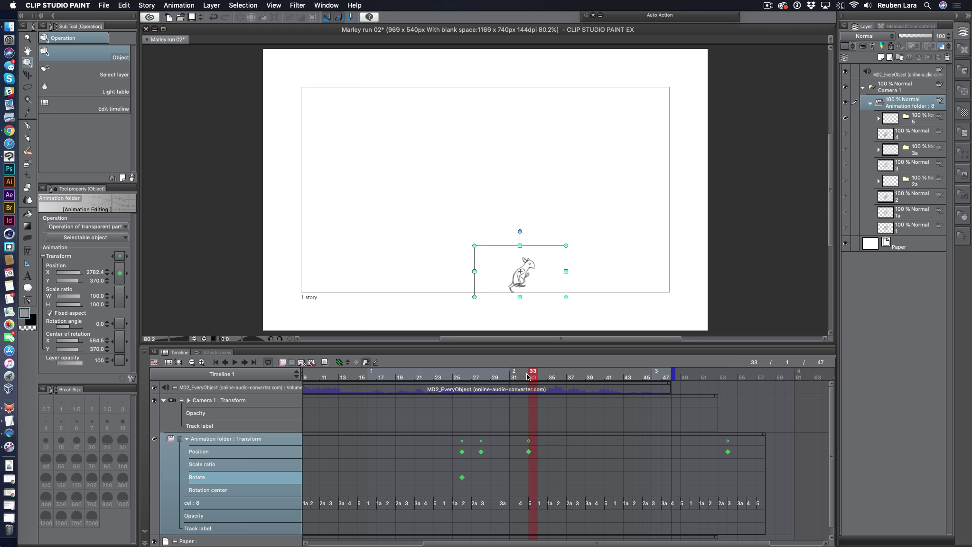
# At frame 28, tilt the mouse to about -14 degrees and move its center of rotation to about X 621, Y 316.
pyautogui.click(484, 375)
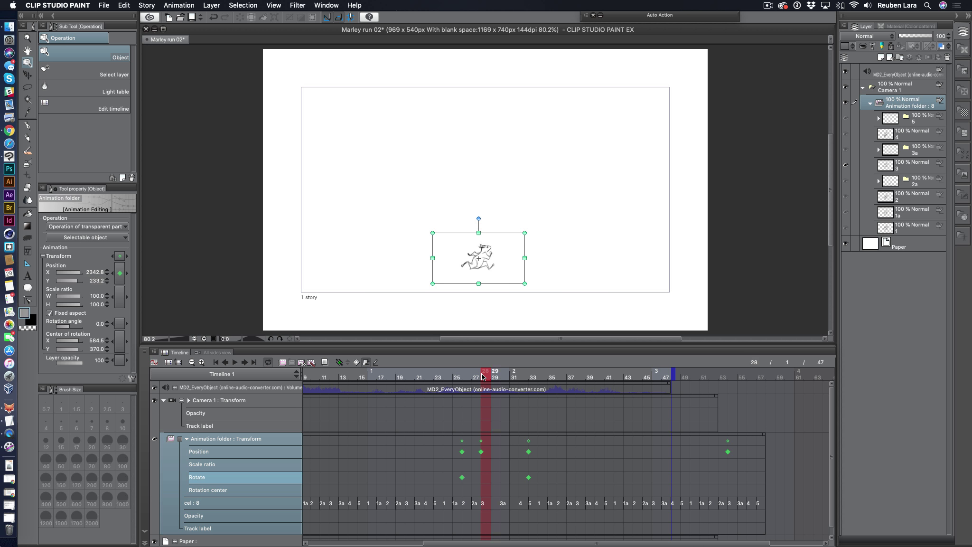
pyautogui.moveTo(528, 288); pyautogui.dragTo(526, 277)
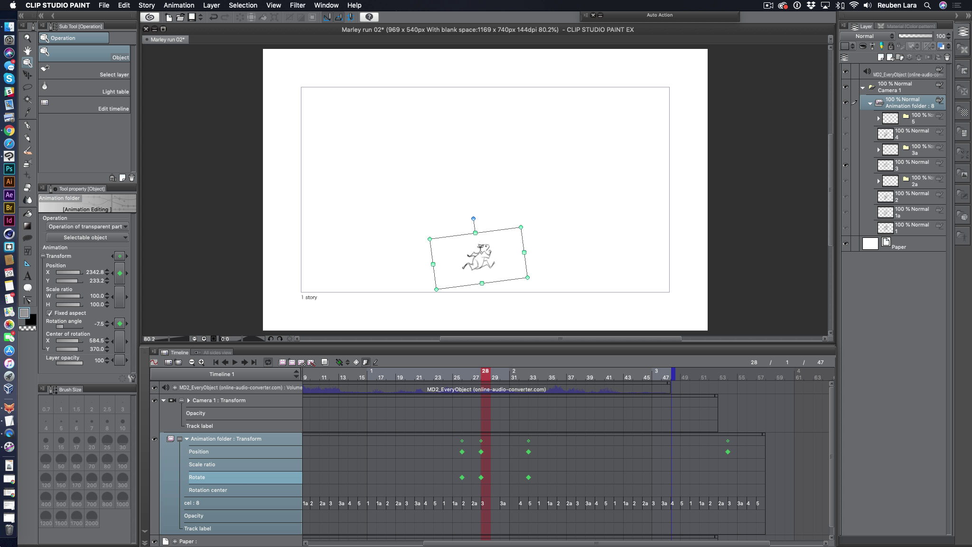
pyautogui.moveTo(481, 253); pyautogui.dragTo(481, 252)
pyautogui.moveTo(484, 375)
pyautogui.mouseDown()
pyautogui.moveTo(465, 376)
pyautogui.moveTo(524, 377)
pyautogui.moveTo(476, 377)
pyautogui.moveTo(487, 378)
pyautogui.mouseUp()
pyautogui.moveTo(534, 281); pyautogui.dragTo(504, 266)
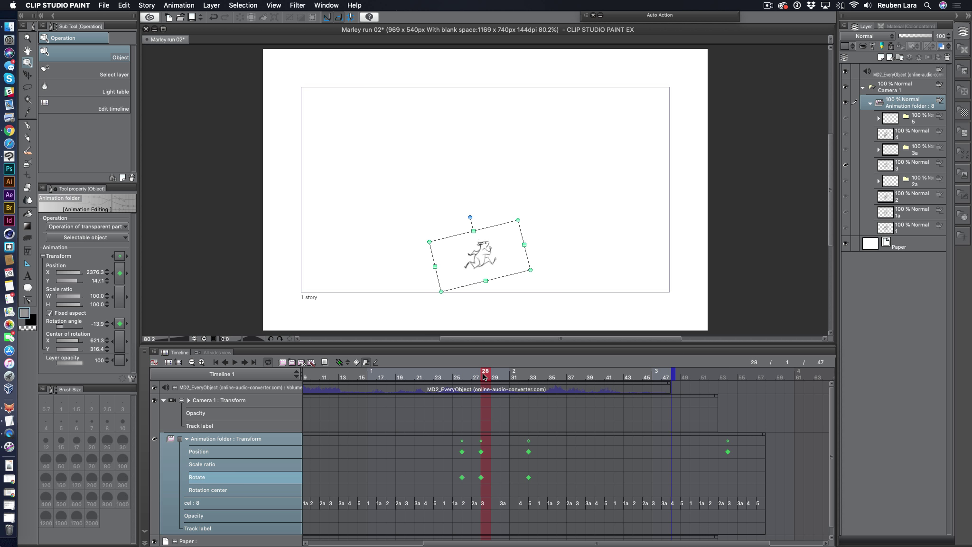
# Mute the audio track and play the animation from the start to check the jump.
pyautogui.moveTo(484, 375); pyautogui.dragTo(420, 375)
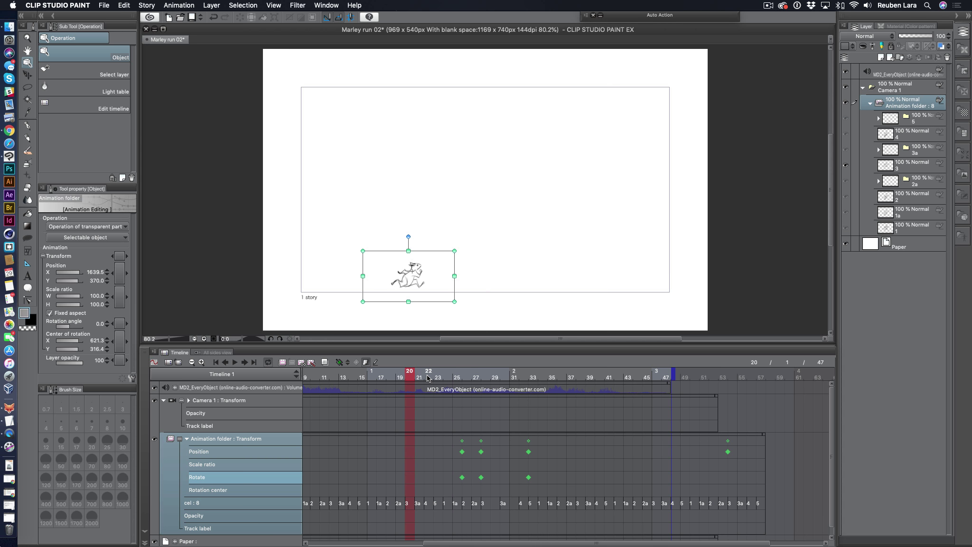
pyautogui.click(183, 389)
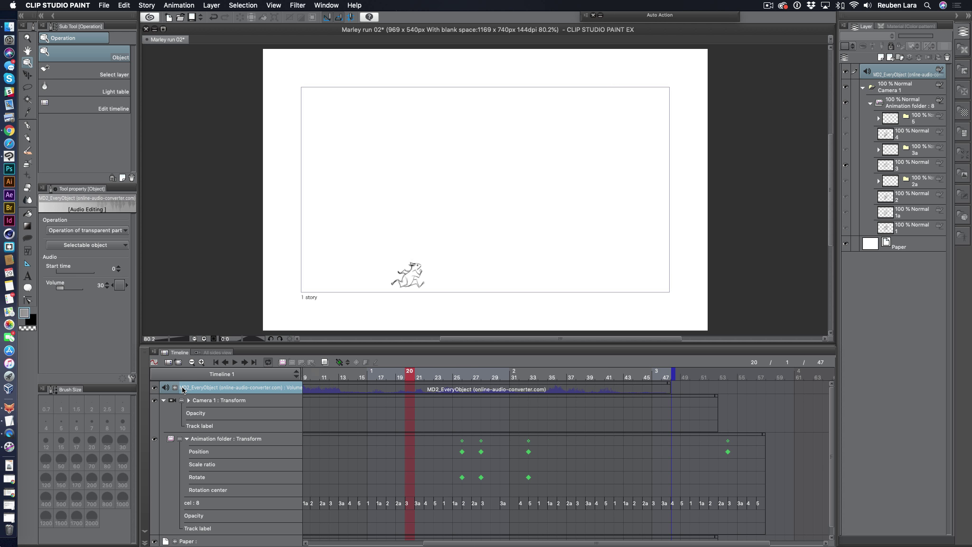
pyautogui.click(154, 388)
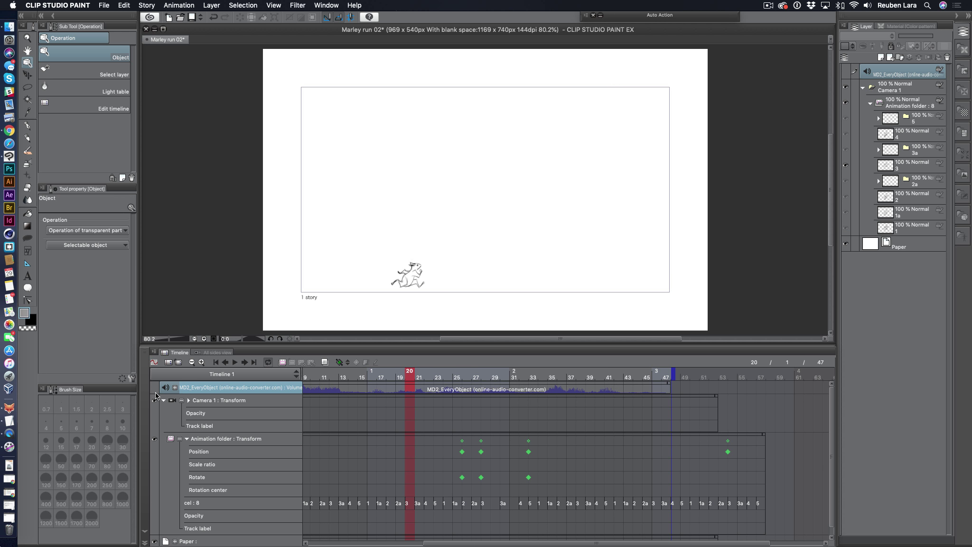
pyautogui.click(192, 362)
pyautogui.moveTo(418, 374); pyautogui.dragTo(267, 379)
pyautogui.click(235, 362)
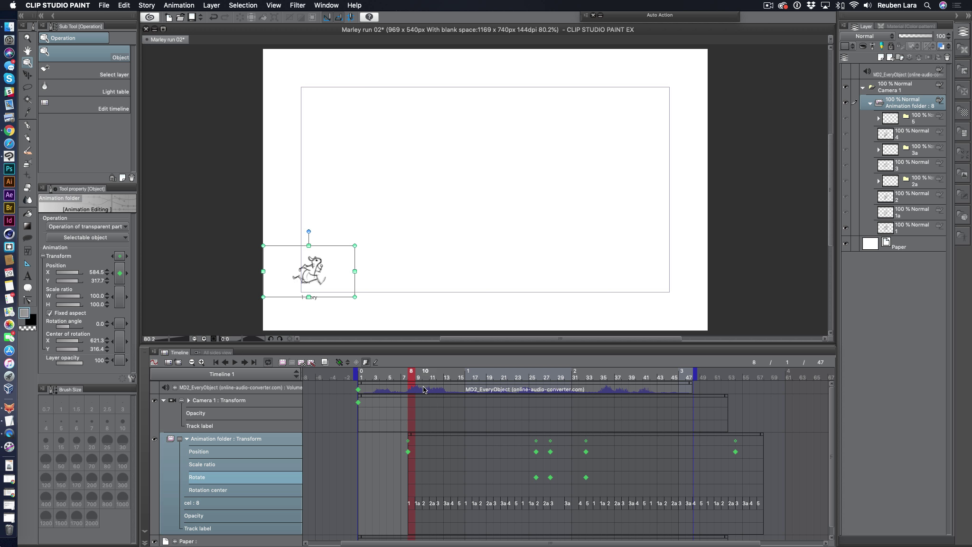
# Copy the Y position 317.7 from the animation folder's frame 8 keyframe and apply it to the keyframe at frame 26.
pyautogui.click(434, 374)
pyautogui.moveTo(430, 374); pyautogui.dragTo(411, 375)
pyautogui.click(97, 281)
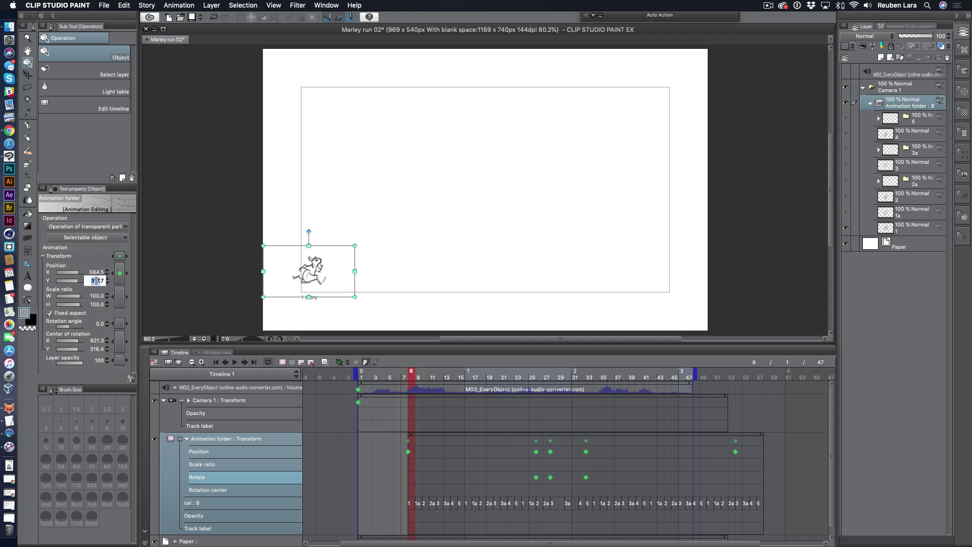
pyautogui.press('super+c')
pyautogui.press('Return')
pyautogui.click(538, 375)
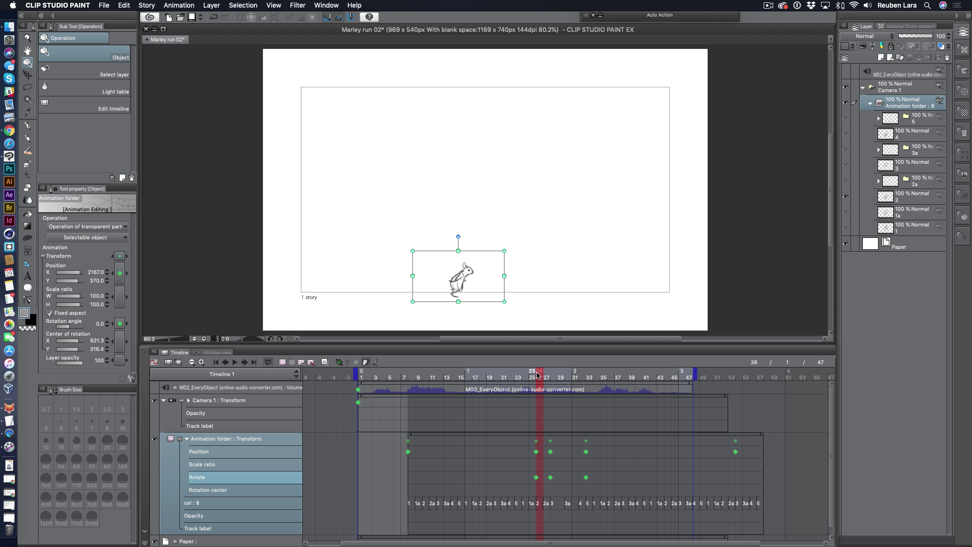
pyautogui.click(97, 281)
pyautogui.press('super+v')
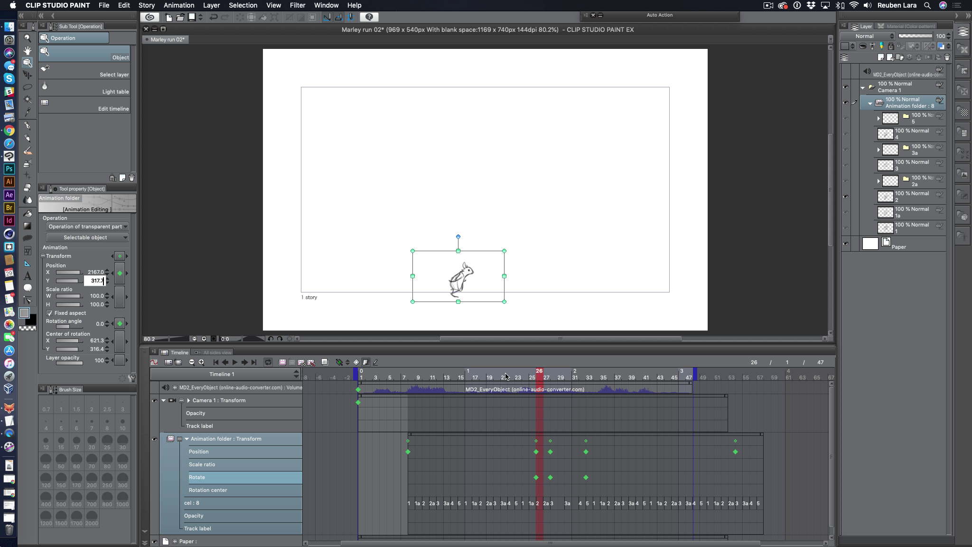
pyautogui.click(546, 375)
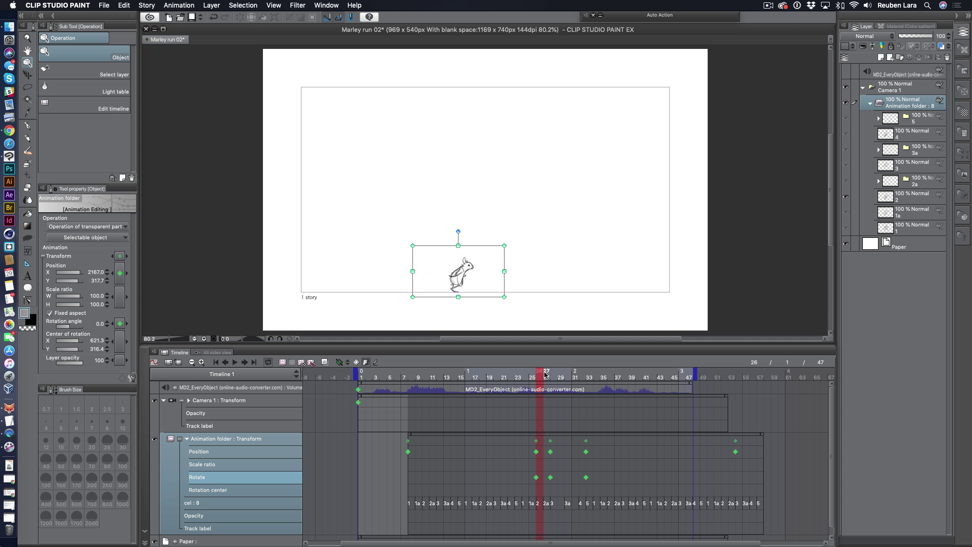
# Set the Y position of the animation folder's keyframe at frame 33 to 317.7.
pyautogui.click(553, 376)
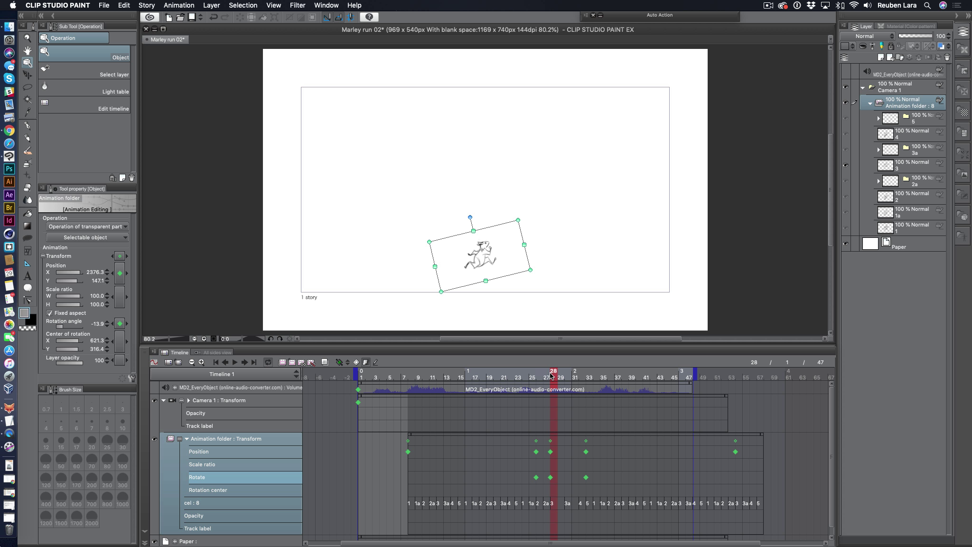
pyautogui.click(587, 374)
pyautogui.click(583, 374)
pyautogui.click(588, 374)
pyautogui.click(596, 374)
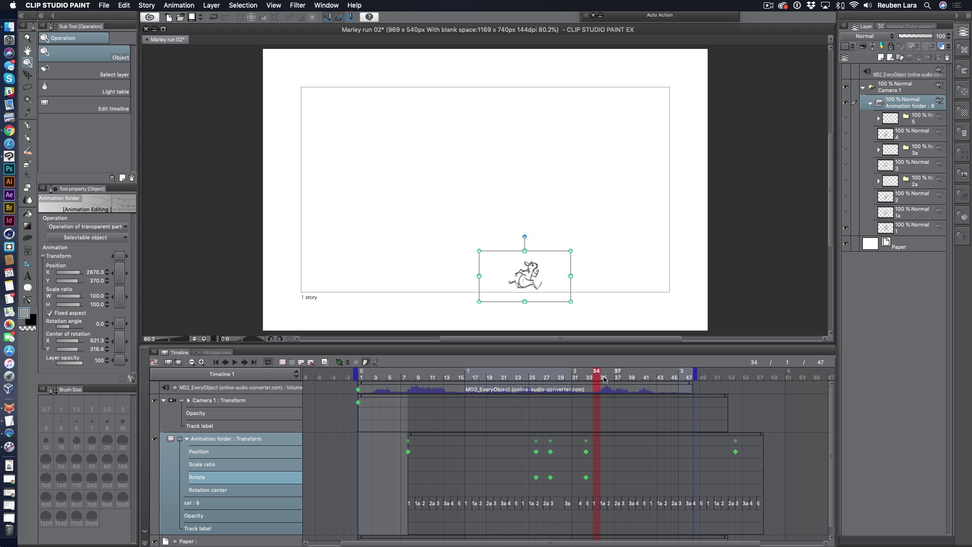
pyautogui.click(589, 375)
pyautogui.click(101, 280)
pyautogui.press('super+v')
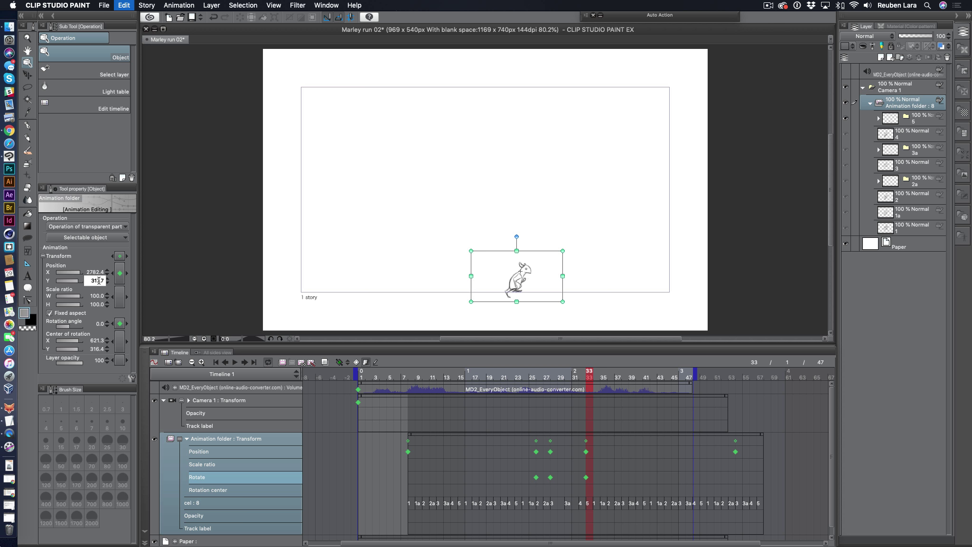
pyautogui.press('Return')
# Extend the timeline's playback end to frame 56 and lengthen the Camera 1 and Paper clips to cover the full run.
pyautogui.click(734, 372)
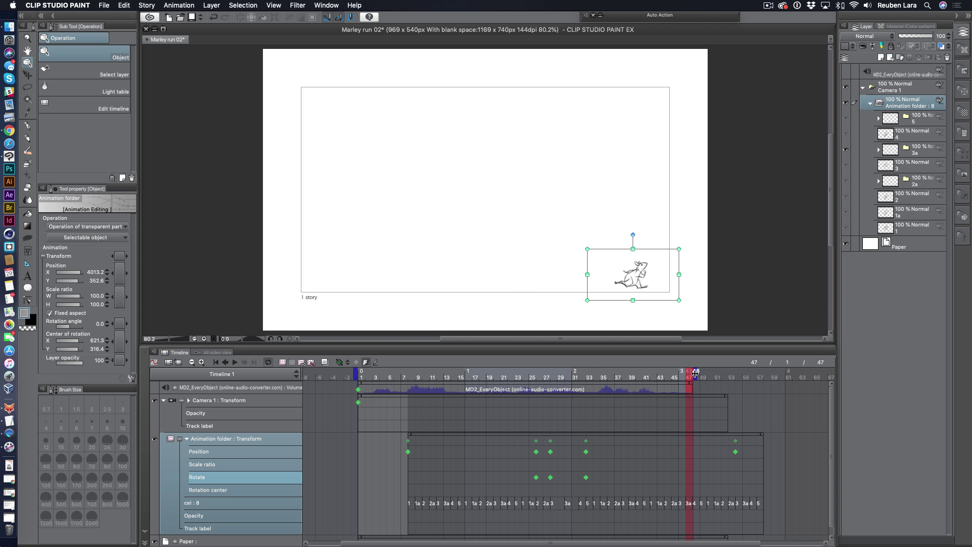
pyautogui.moveTo(694, 373); pyautogui.dragTo(759, 374)
pyautogui.moveTo(731, 373)
pyautogui.mouseDown()
pyautogui.moveTo(737, 395)
pyautogui.moveTo(765, 397)
pyautogui.mouseUp()
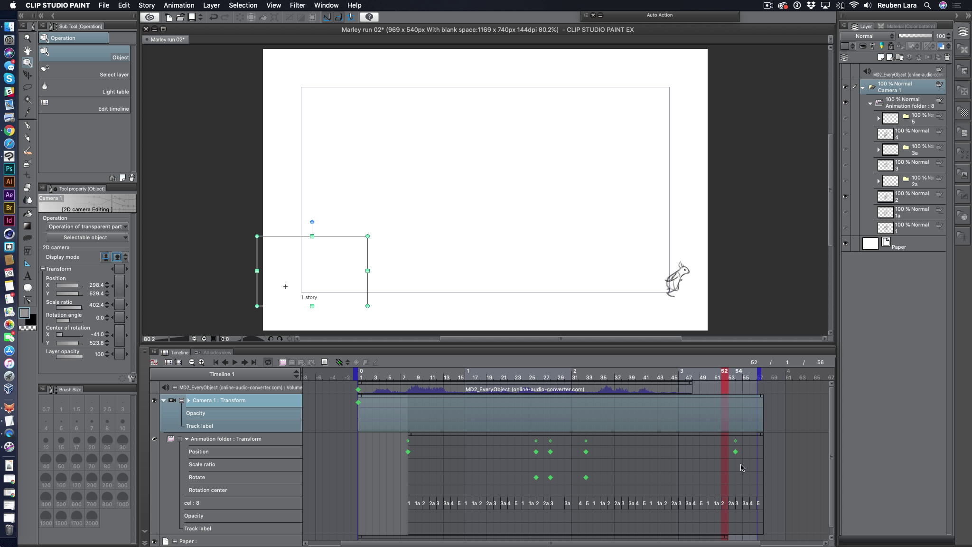
pyautogui.click(739, 372)
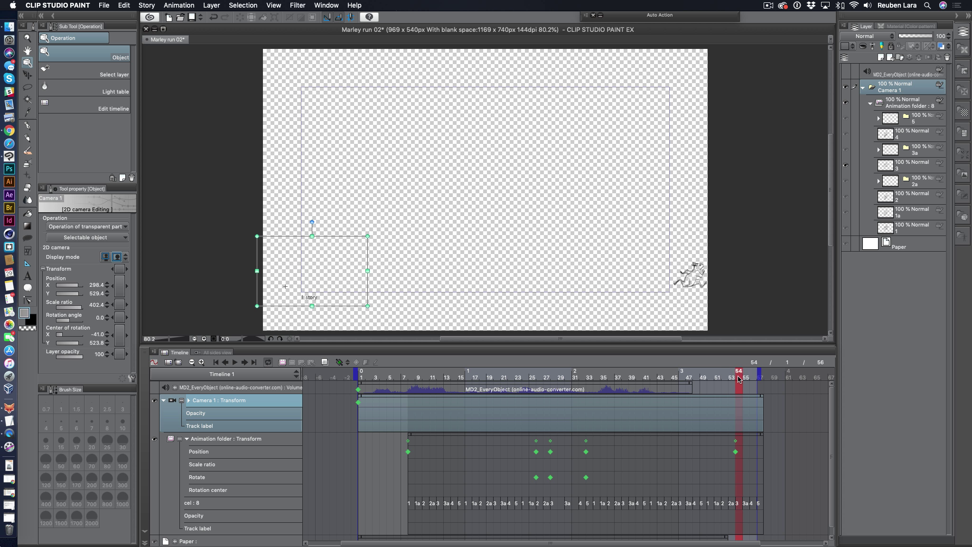
pyautogui.click(736, 451)
pyautogui.moveTo(727, 537); pyautogui.dragTo(784, 538)
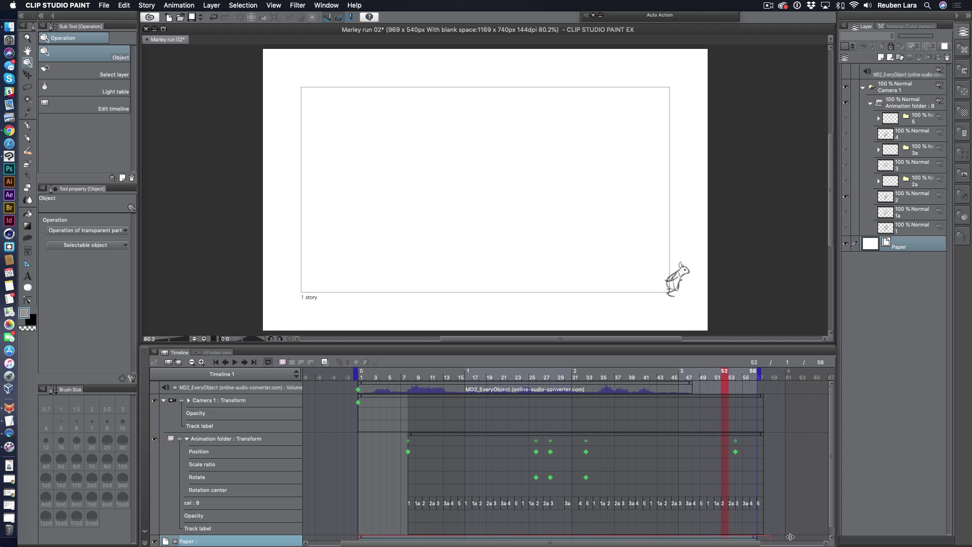
# Set the Y position of the animation folder's last Position keyframe, at frame 54, to 317.7.
pyautogui.click(735, 451)
pyautogui.click(95, 280)
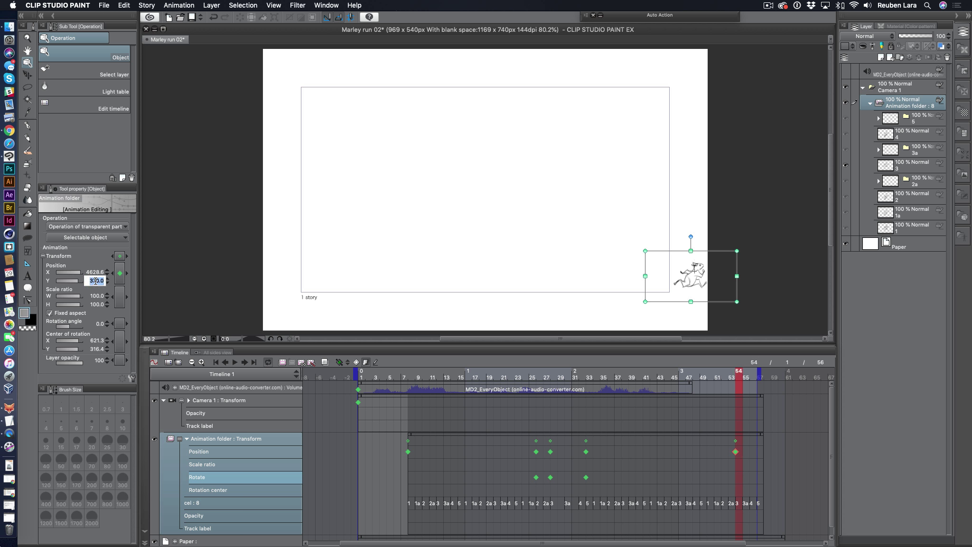
pyautogui.write('317.7')
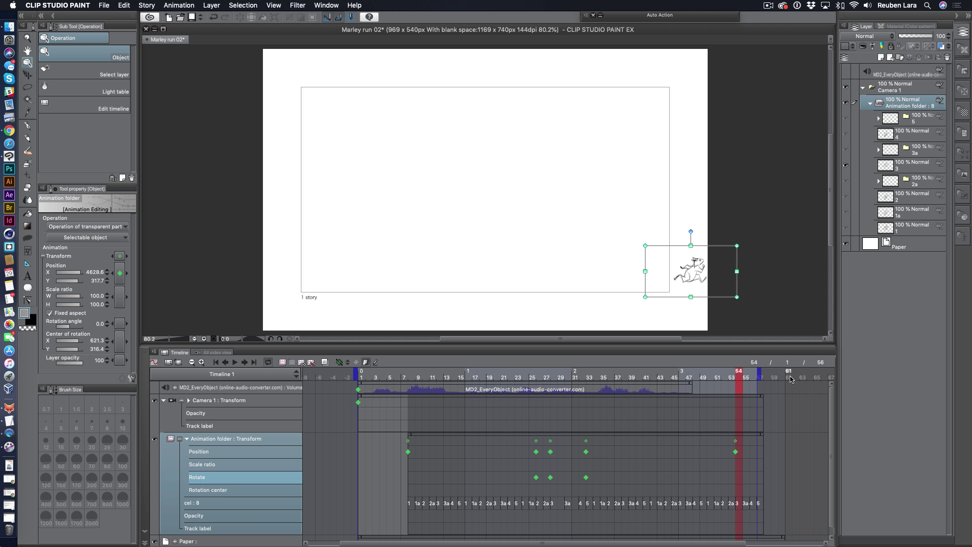
# Play the animation from the start several times and move to frame 25 to check the start of the jump.
pyautogui.click(362, 376)
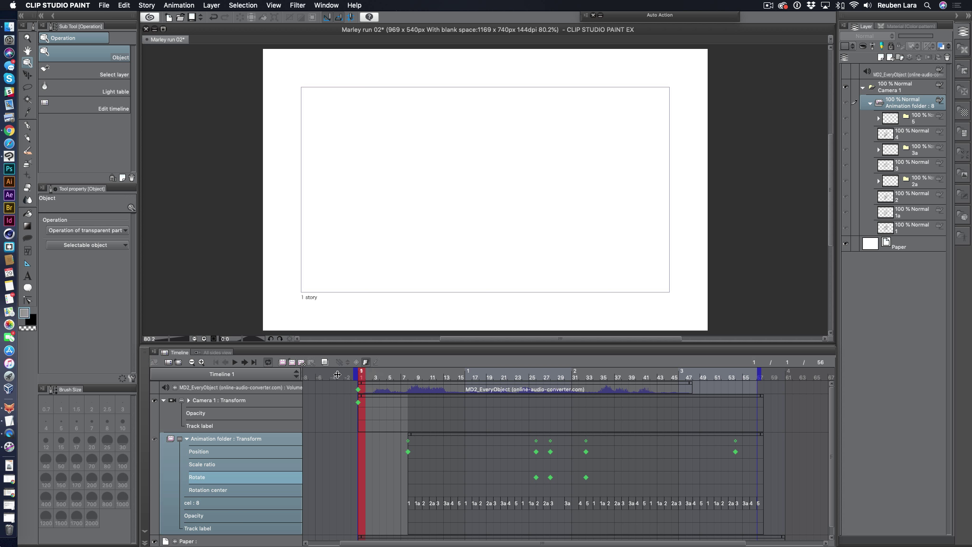
pyautogui.click(236, 362)
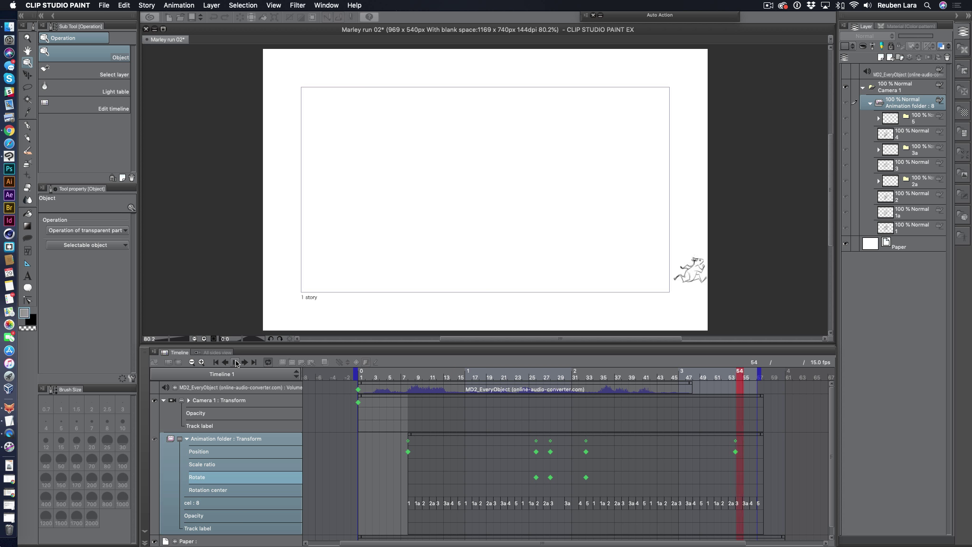
pyautogui.click(236, 363)
pyautogui.moveTo(617, 375); pyautogui.dragTo(553, 375)
pyautogui.click(236, 363)
pyautogui.click(236, 362)
pyautogui.click(234, 362)
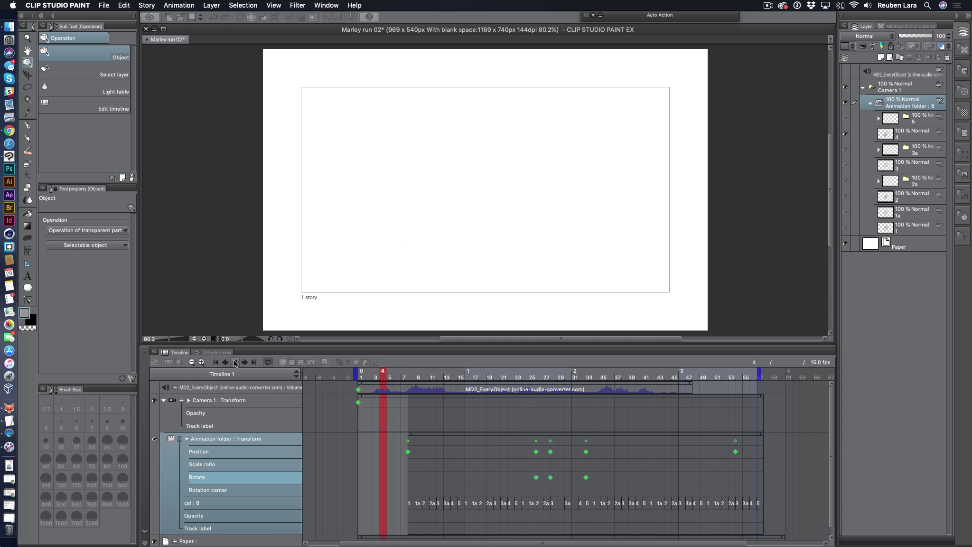
pyautogui.click(234, 362)
pyautogui.click(528, 378)
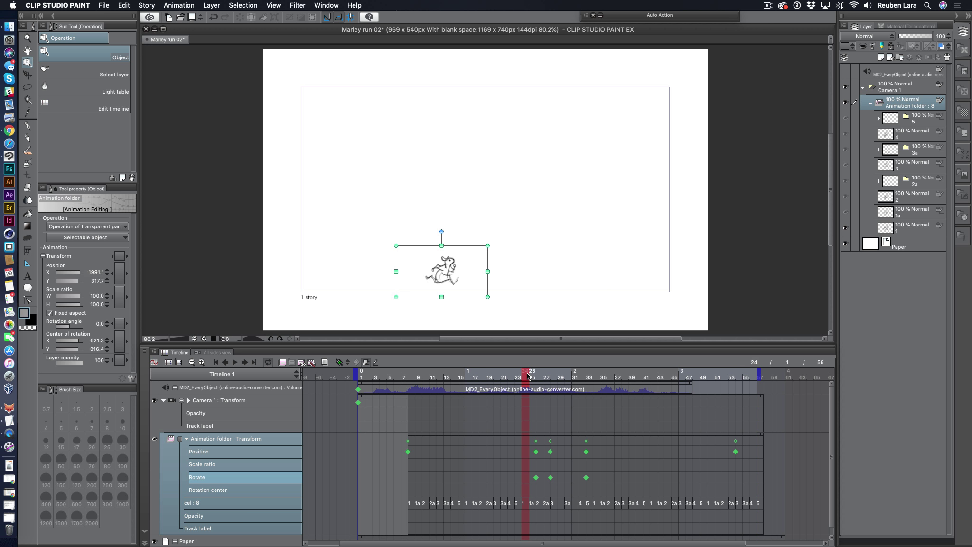
pyautogui.moveTo(530, 376)
pyautogui.mouseDown()
pyautogui.moveTo(605, 380)
pyautogui.moveTo(529, 382)
pyautogui.mouseUp()
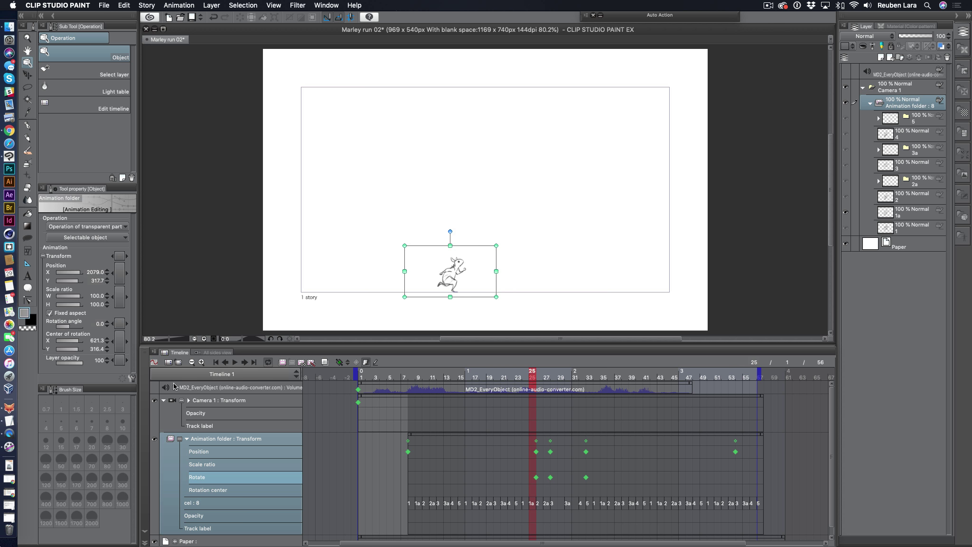
# Turn the audio track back on and play the animation from the start with sound.
pyautogui.click(155, 387)
pyautogui.moveTo(485, 375); pyautogui.dragTo(279, 372)
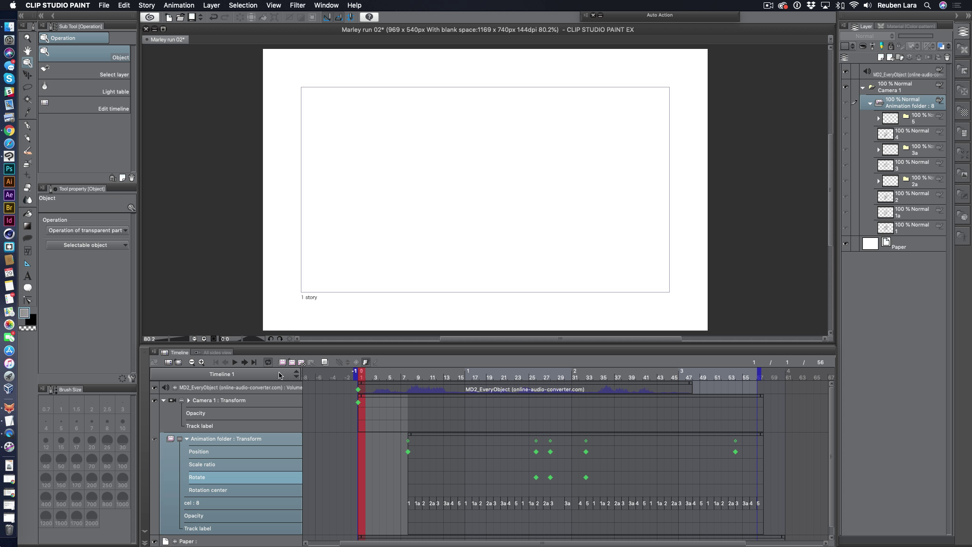
pyautogui.click(234, 363)
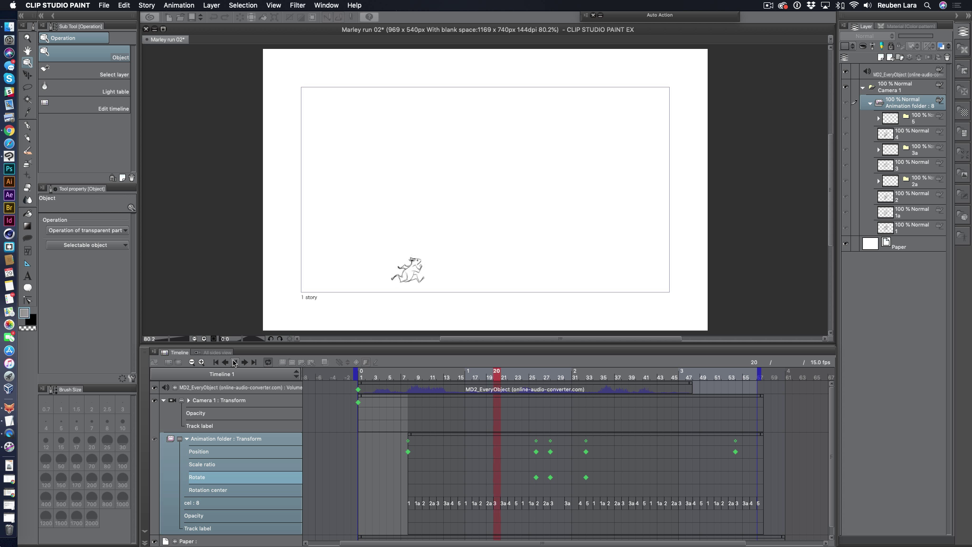
pyautogui.click(234, 362)
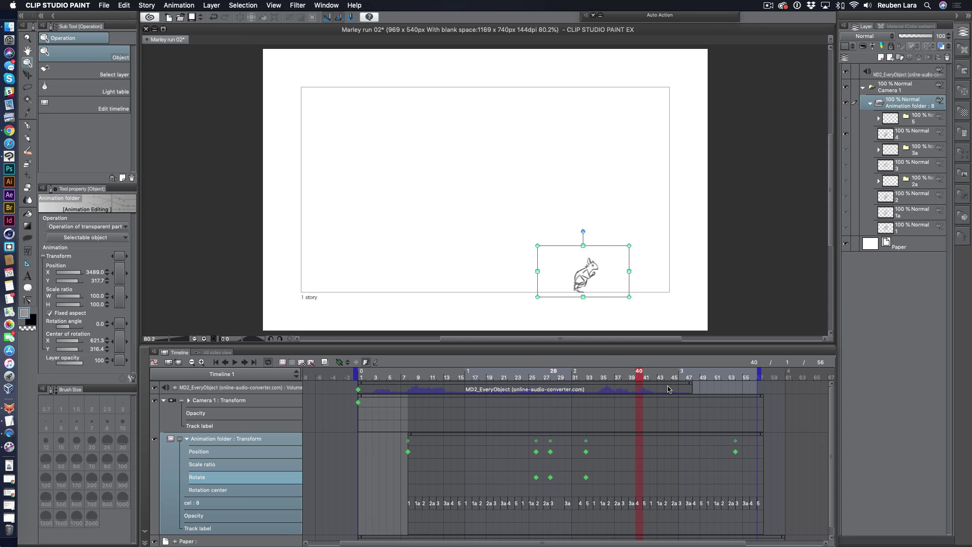
# Shift the animation folder's clip to start at frame 15 and play the animation from the start with sound.
pyautogui.click(620, 384)
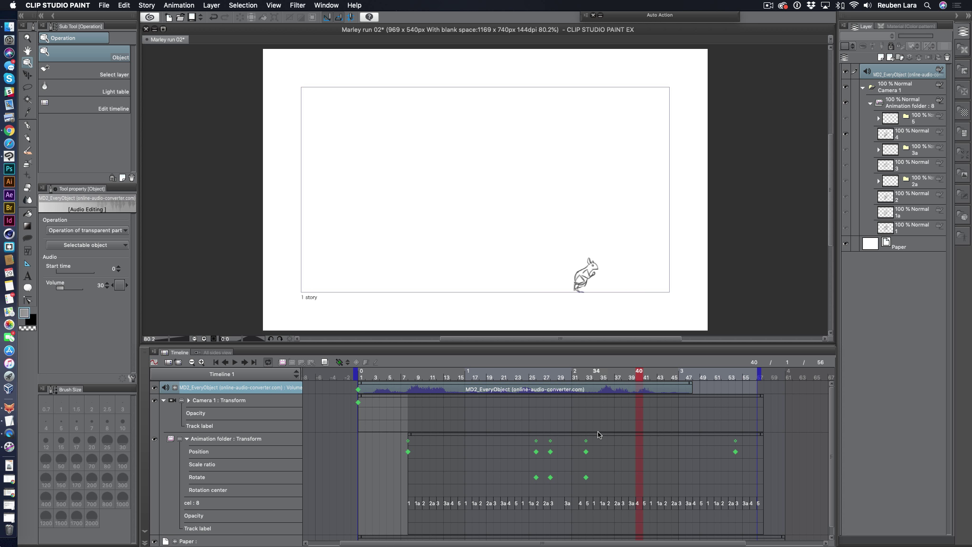
pyautogui.moveTo(618, 433); pyautogui.dragTo(667, 435)
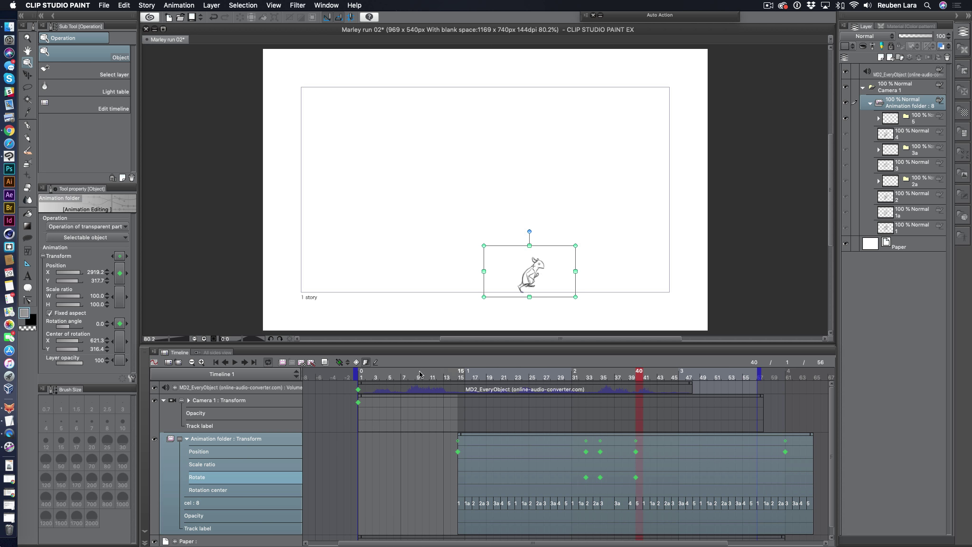
pyautogui.click(366, 378)
pyautogui.click(234, 363)
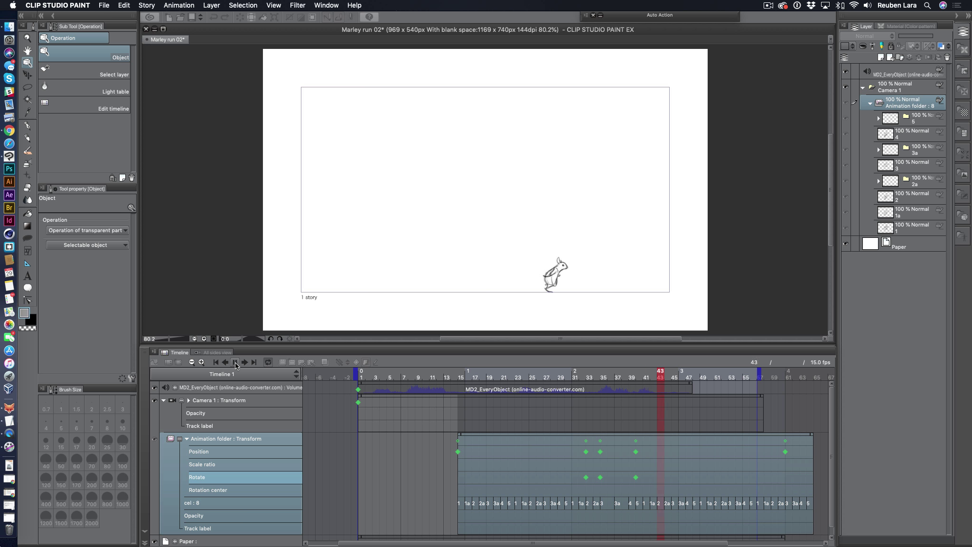
pyautogui.click(234, 362)
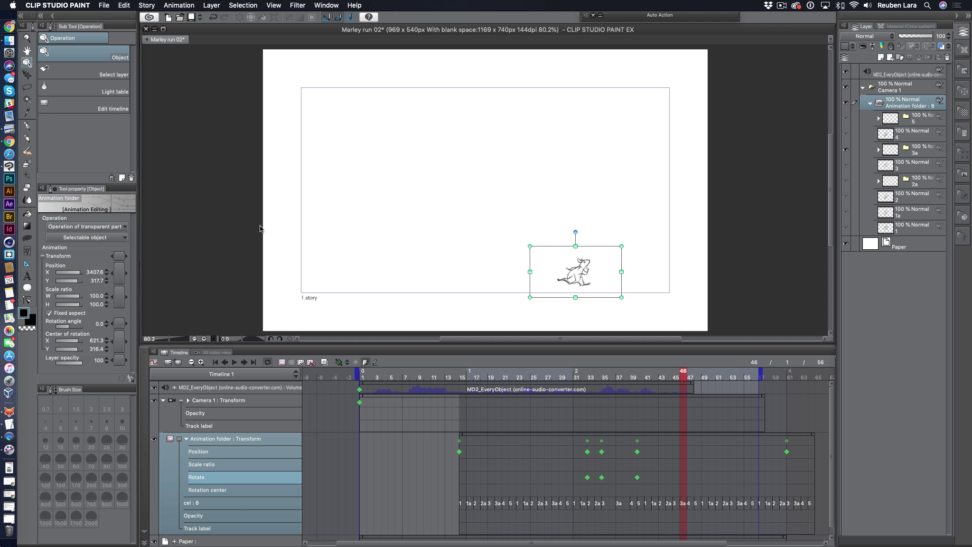
# Create a new 720 × 540 px animation file at 15 fps with a playback time of 20 frames.
pyautogui.press('super+n')
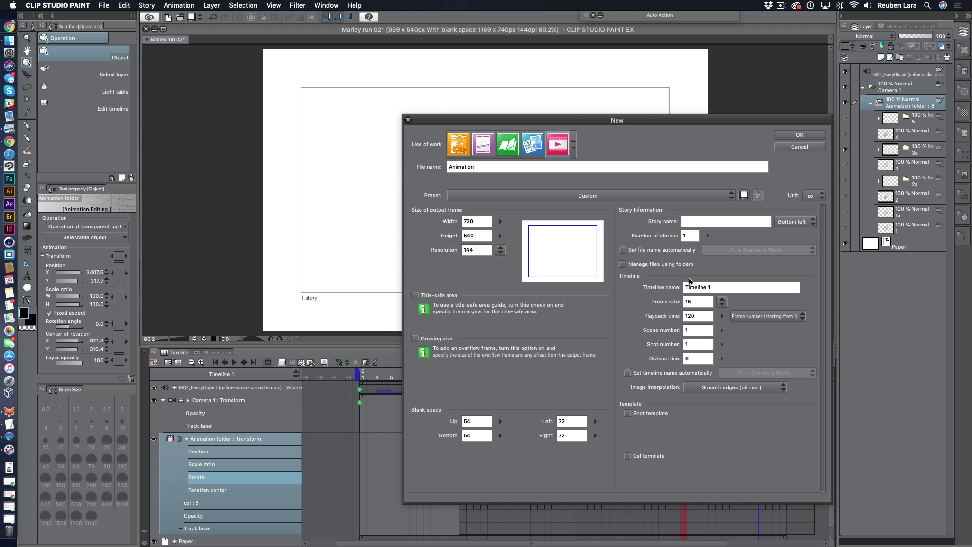
pyautogui.doubleClick(695, 301)
pyautogui.press('Tab')
pyautogui.write('20')
pyautogui.click(796, 135)
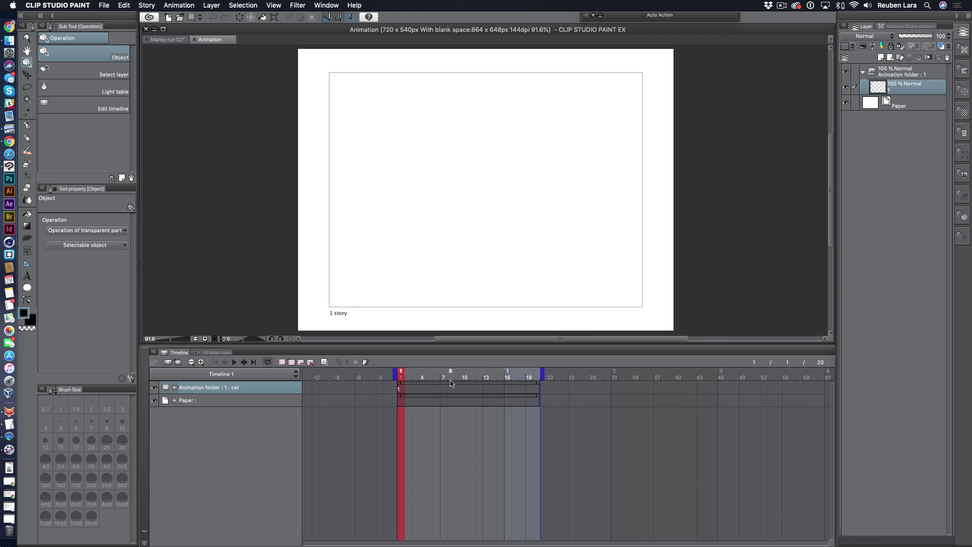
# Sketch two low strips meeting in the middle, with scalloped lines, on cel 1 using the Rough pencil.
pyautogui.press('p')
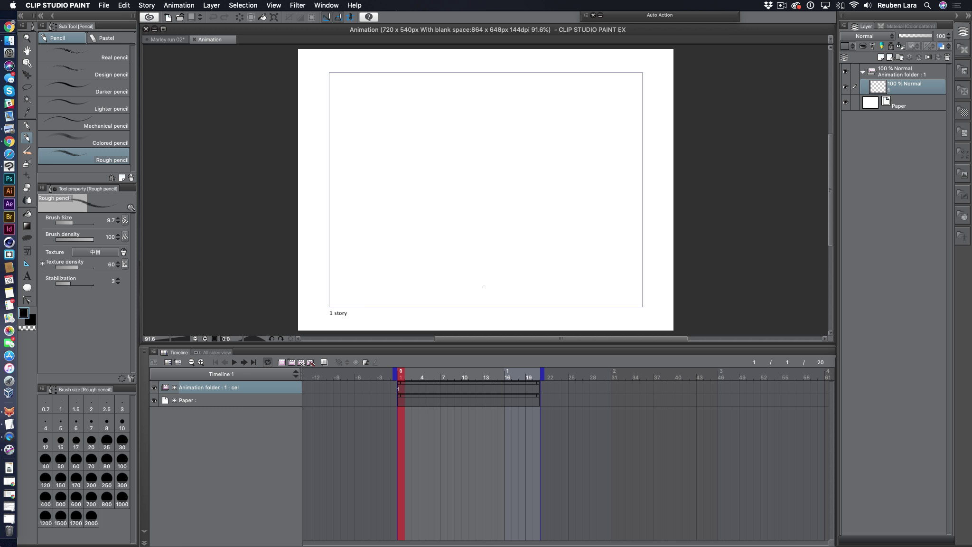
pyautogui.moveTo(366, 280); pyautogui.dragTo(474, 280)
pyautogui.moveTo(366, 285)
pyautogui.mouseDown()
pyautogui.moveTo(477, 296)
pyautogui.moveTo(588, 280)
pyautogui.mouseUp()
pyautogui.moveTo(370, 283)
pyautogui.mouseDown()
pyautogui.moveTo(473, 271)
pyautogui.moveTo(593, 275)
pyautogui.mouseUp()
# Add cel 2 at frame 2, enable onion skin, and sketch the two scalloped strips with their joint slightly raised.
pyautogui.press('k')
pyautogui.click(292, 361)
pyautogui.moveTo(484, 280)
pyautogui.mouseDown()
pyautogui.moveTo(497, 280)
pyautogui.moveTo(505, 257)
pyautogui.mouseUp()
pyautogui.click(326, 362)
pyautogui.press('p')
pyautogui.moveTo(381, 286); pyautogui.dragTo(478, 265)
pyautogui.moveTo(388, 302); pyautogui.dragTo(481, 276)
pyautogui.moveTo(379, 277); pyautogui.dragTo(470, 261)
pyautogui.moveTo(495, 280); pyautogui.dragTo(597, 292)
pyautogui.moveTo(506, 258); pyautogui.dragTo(603, 277)
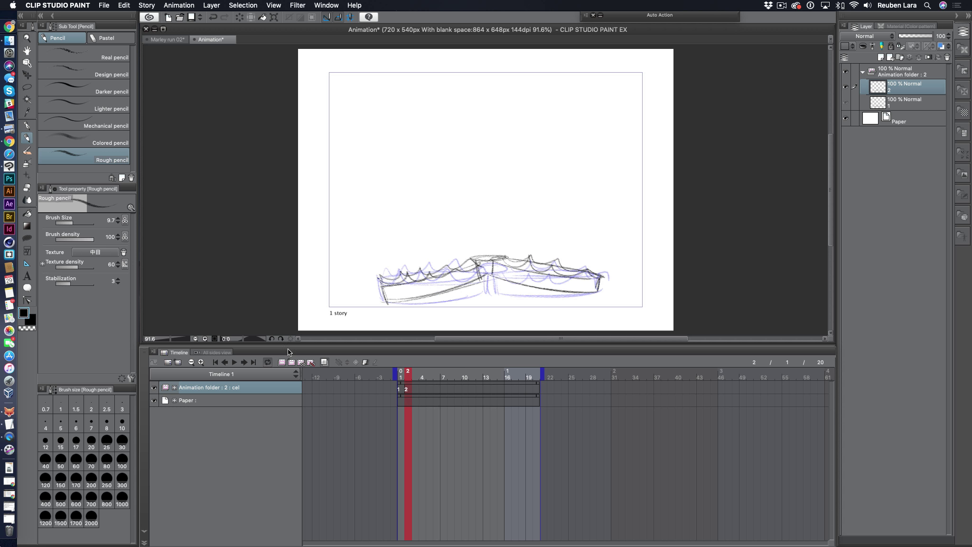
# Add cel 3 with the scalloped strips raised into a V, and cel 4 with a single strip slanting up to the right.
pyautogui.click(324, 362)
pyautogui.moveTo(441, 145)
pyautogui.mouseDown()
pyautogui.moveTo(473, 230)
pyautogui.moveTo(413, 152)
pyautogui.moveTo(550, 156)
pyautogui.moveTo(418, 147)
pyautogui.mouseUp()
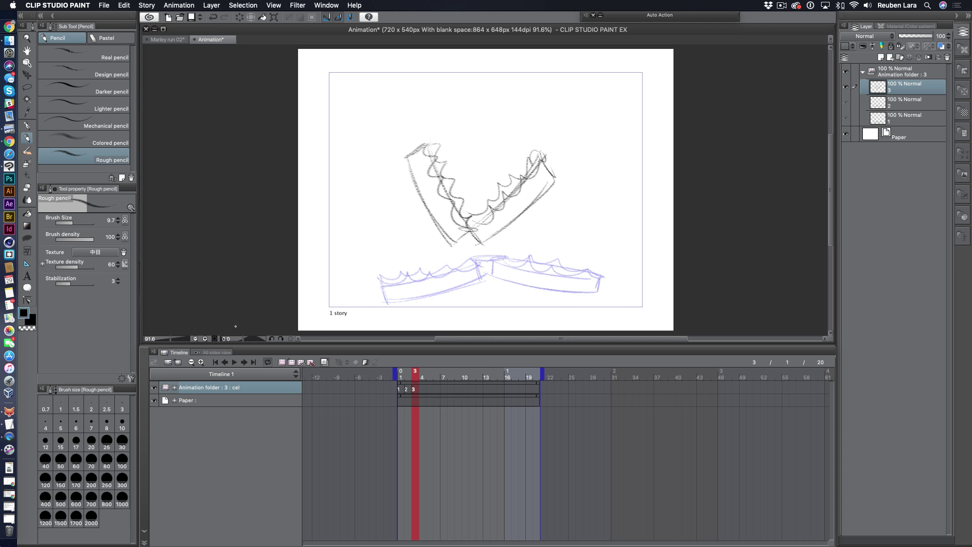
pyautogui.click(291, 362)
pyautogui.moveTo(542, 79)
pyautogui.mouseDown()
pyautogui.moveTo(484, 161)
pyautogui.moveTo(559, 101)
pyautogui.mouseUp()
pyautogui.moveTo(494, 172); pyautogui.dragTo(586, 119)
pyautogui.moveTo(559, 76); pyautogui.dragTo(571, 111)
# Transform the strip sketch on cel 4, stretching and skewing it along its upward slant.
pyautogui.press('super+t')
pyautogui.moveTo(588, 66); pyautogui.dragTo(612, 77)
pyautogui.moveTo(481, 174); pyautogui.dragTo(461, 184)
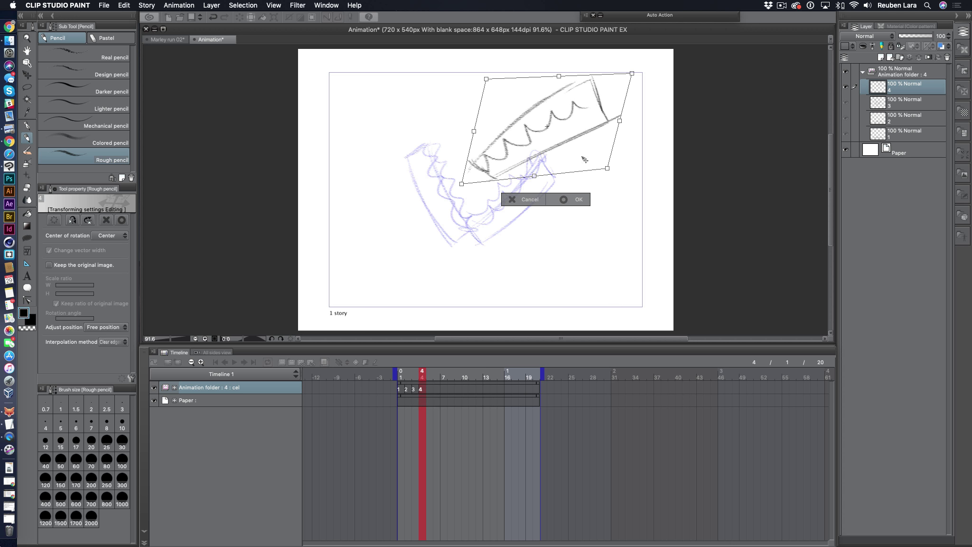
pyautogui.press('Return')
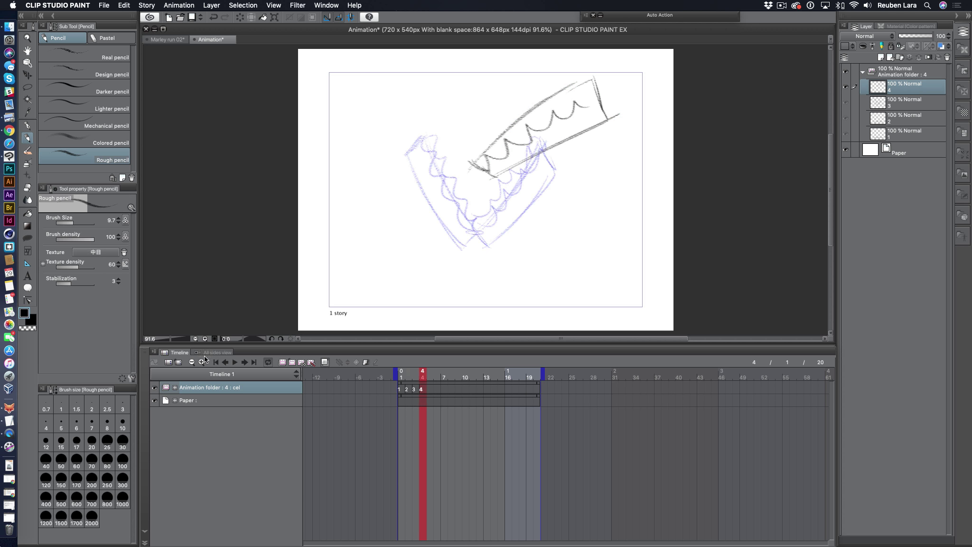
# Add cel 5 at frame 5 and sketch the scalloped strip lying nearly horizontal in the frame's right half.
pyautogui.click(292, 362)
pyautogui.moveTo(489, 137)
pyautogui.mouseDown()
pyautogui.moveTo(624, 133)
pyautogui.moveTo(491, 166)
pyautogui.mouseUp()
pyautogui.moveTo(491, 136); pyautogui.dragTo(633, 129)
pyautogui.moveTo(490, 162); pyautogui.dragTo(623, 167)
pyautogui.moveTo(625, 123); pyautogui.dragTo(618, 169)
pyautogui.moveTo(484, 161); pyautogui.dragTo(614, 164)
pyautogui.moveTo(493, 139); pyautogui.dragTo(631, 139)
# Add cel 6 at frame 6 and sketch the scalloped strip tilting down to the right, below the onion-skinned drawing.
pyautogui.click(291, 361)
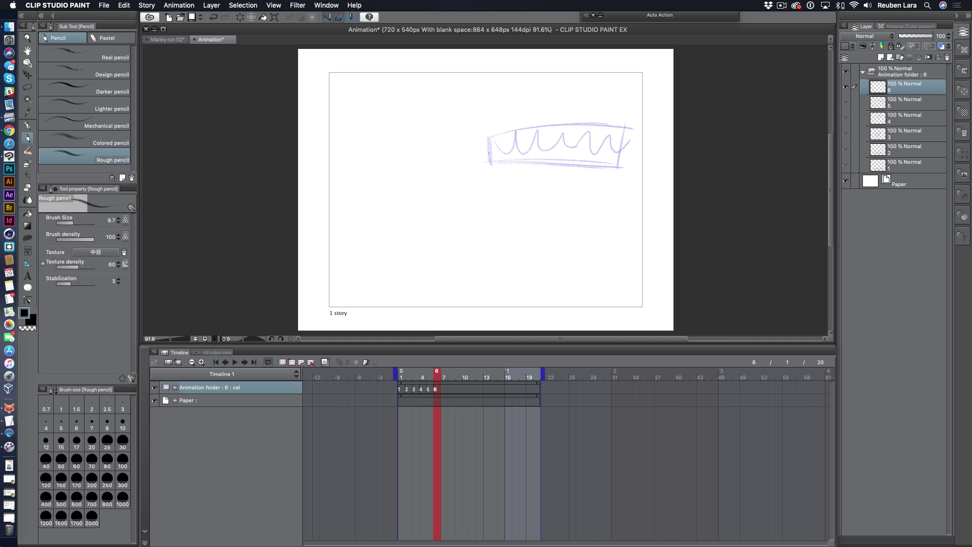
pyautogui.moveTo(489, 137); pyautogui.dragTo(623, 169)
pyautogui.moveTo(471, 174); pyautogui.dragTo(612, 204)
pyautogui.moveTo(619, 169); pyautogui.dragTo(616, 203)
pyautogui.moveTo(489, 175); pyautogui.dragTo(621, 197)
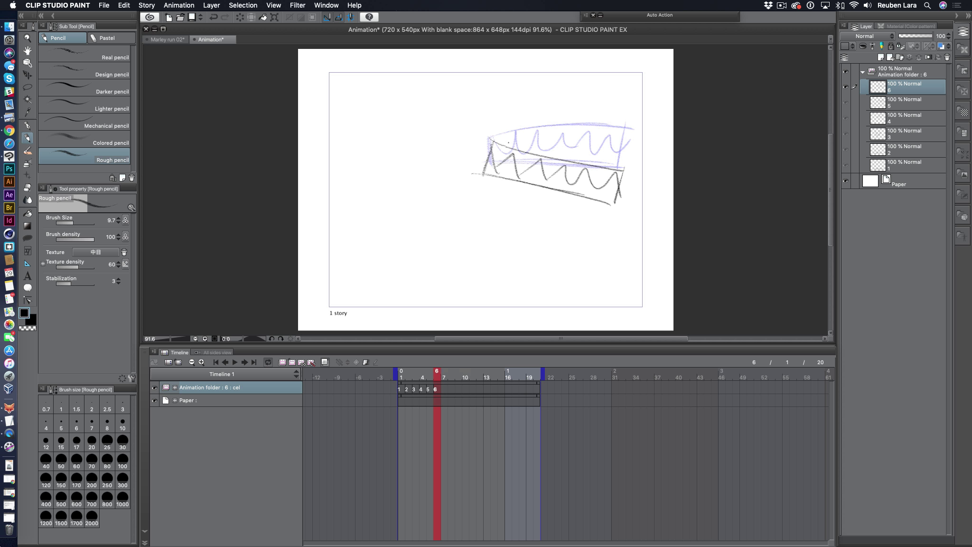
# Redraw the upper edge of the scalloped strip on cel 6 as a straight line sloping down to the right.
pyautogui.moveTo(506, 145); pyautogui.dragTo(623, 172)
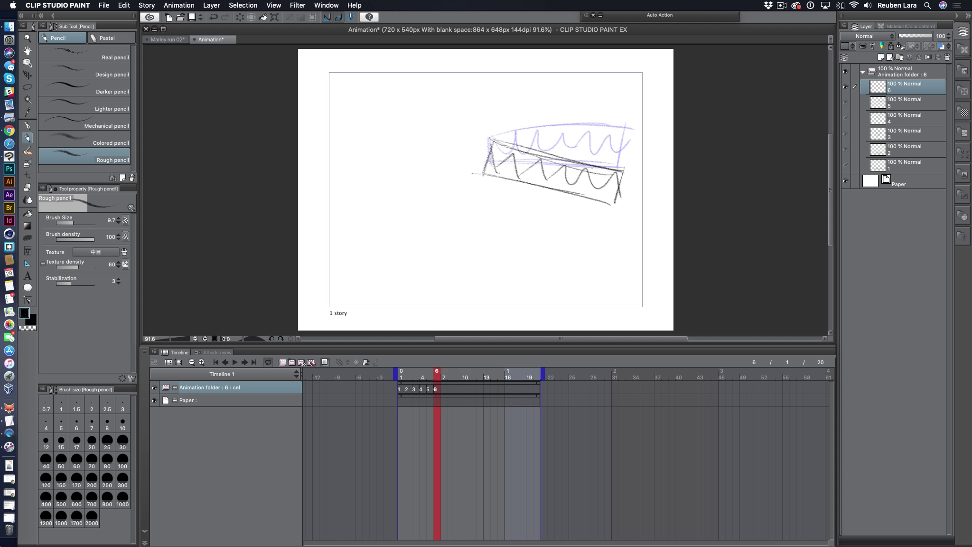
pyautogui.press('super+z')
pyautogui.moveTo(489, 142); pyautogui.dragTo(616, 171)
# Enable layer keyframes for the animation folder and place its transform center on the strip at frame 6, about X 588.7, Y 288.4.
pyautogui.click(366, 363)
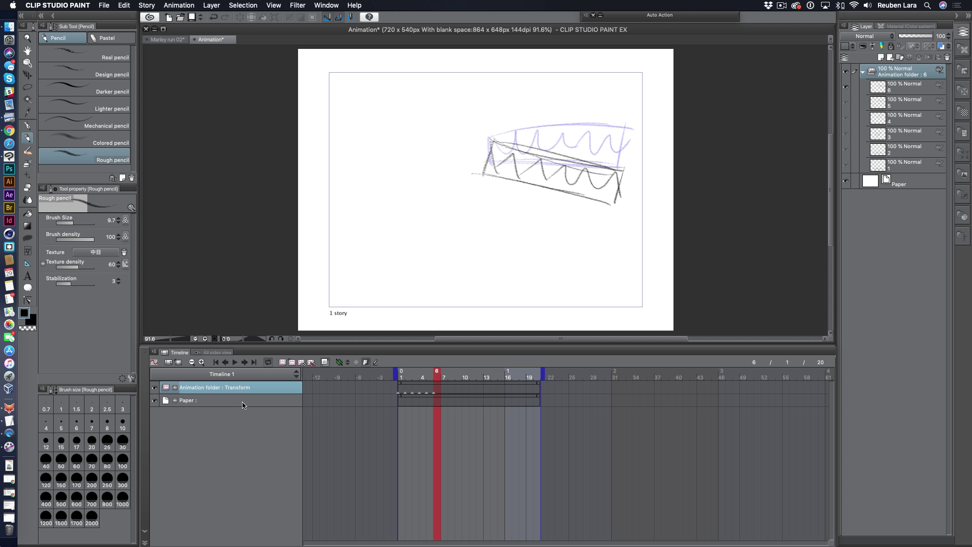
pyautogui.click(174, 387)
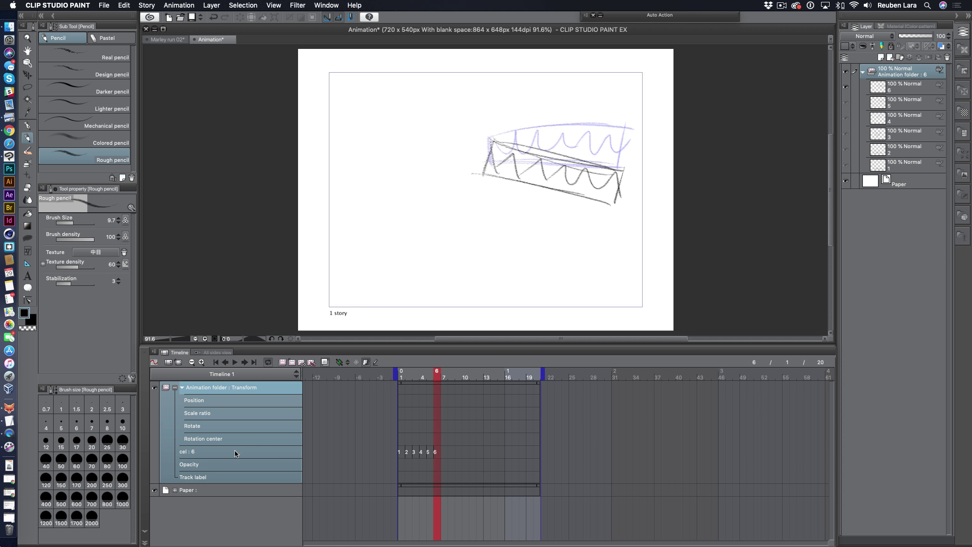
pyautogui.click(27, 62)
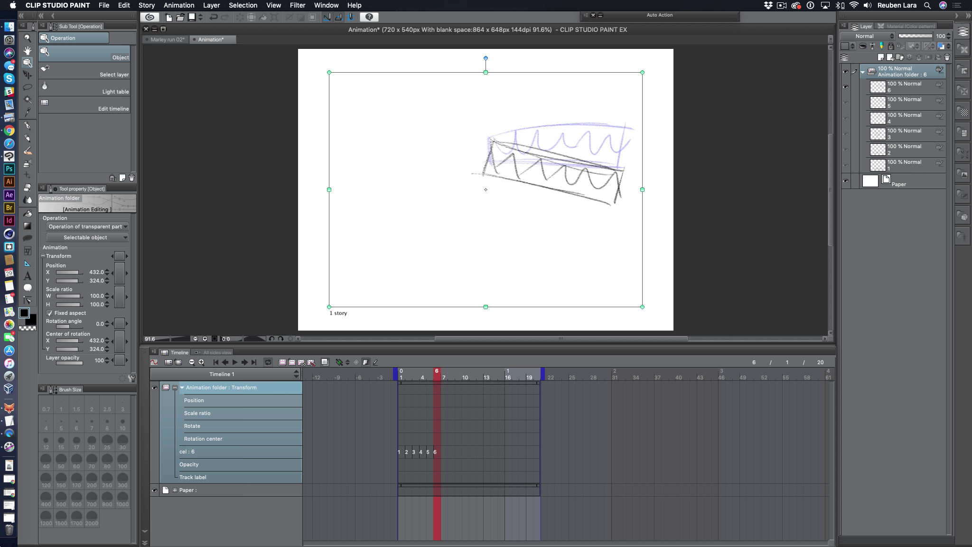
pyautogui.click(554, 174)
pyautogui.moveTo(436, 372)
pyautogui.mouseDown()
pyautogui.moveTo(461, 374)
pyautogui.moveTo(400, 373)
pyautogui.moveTo(436, 375)
pyautogui.mouseUp()
pyautogui.click(441, 398)
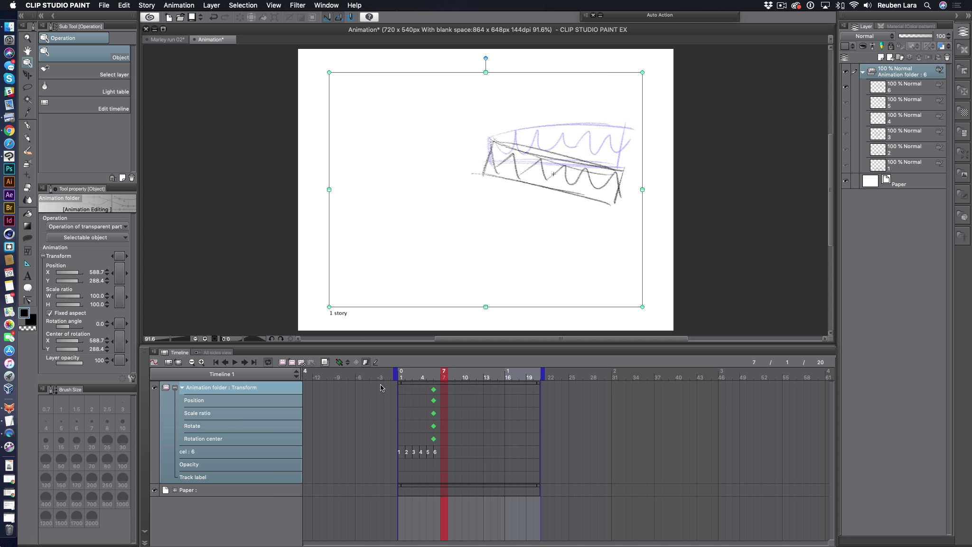
# Delete the Scale ratio and Rotation center keyframes at frame 6, keeping only Position and Rotate.
pyautogui.click(435, 376)
pyautogui.click(247, 412)
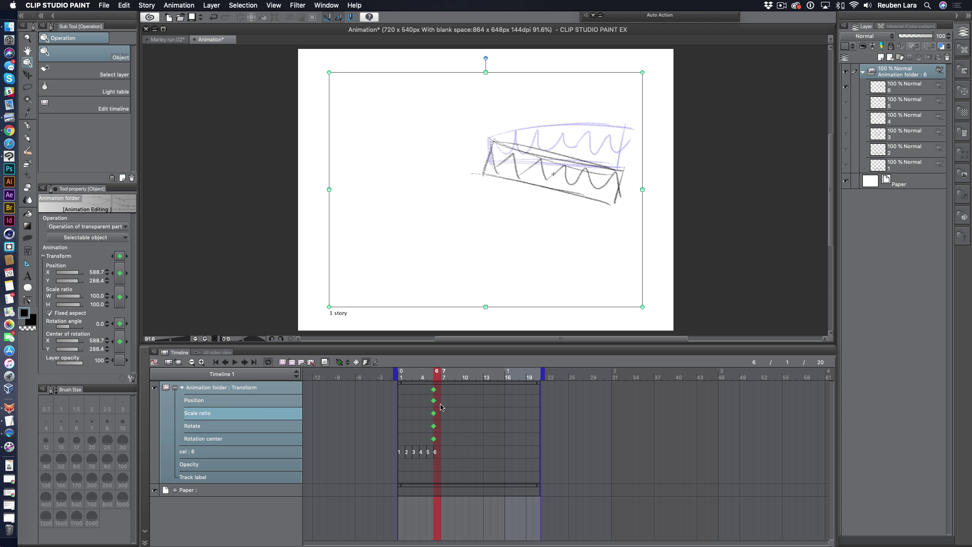
pyautogui.click(433, 413)
pyautogui.click(361, 363)
pyautogui.click(450, 428)
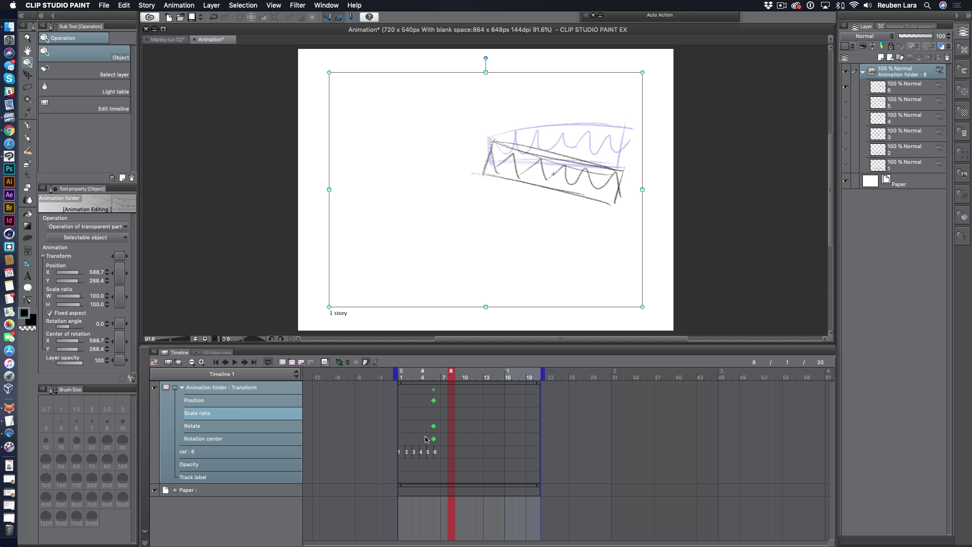
pyautogui.click(435, 439)
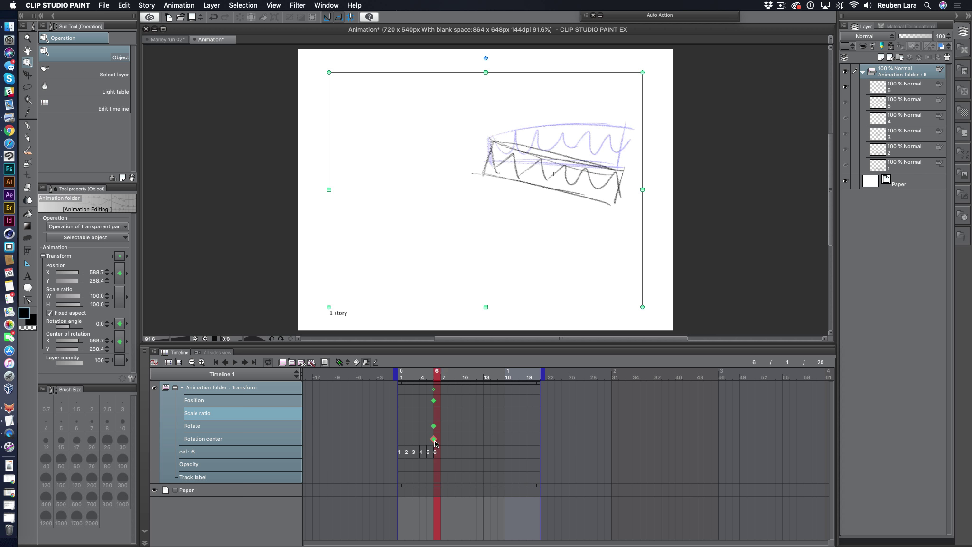
pyautogui.click(356, 363)
# Keyframe the strip on frames 7 to 9, lowering it step by step and turning it clockwise to about 30.2 degrees.
pyautogui.click(444, 378)
pyautogui.moveTo(647, 303); pyautogui.dragTo(598, 333)
pyautogui.press('Right')
pyautogui.moveTo(612, 209); pyautogui.dragTo(612, 232)
pyautogui.press('Right')
pyautogui.moveTo(684, 145); pyautogui.dragTo(687, 164)
pyautogui.moveTo(617, 213); pyautogui.dragTo(616, 236)
pyautogui.press('Left')
pyautogui.press('Right')
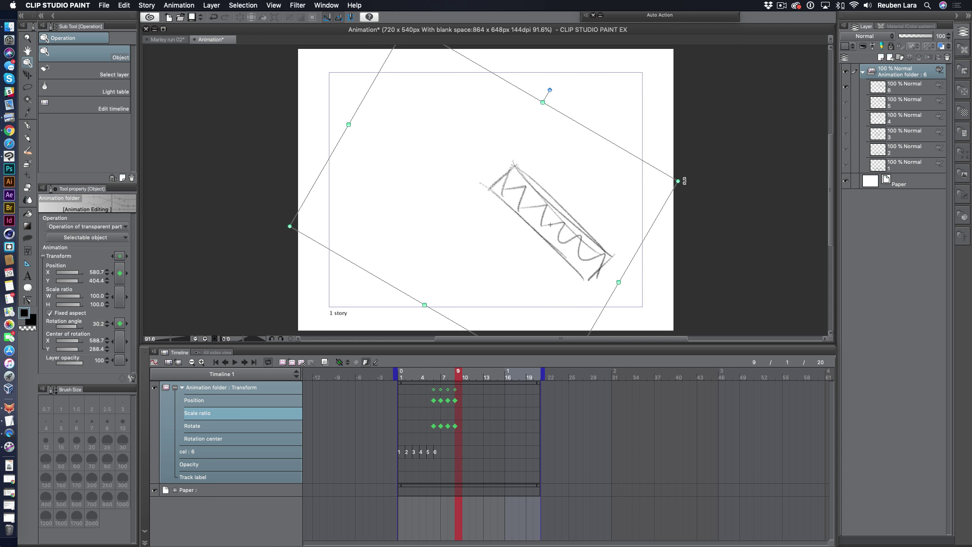
# Keyframe the strip on frames 10 to 12, tilting it further before swinging it back to about -27.7 degrees and lowering it toward the ground.
pyautogui.press('Right')
pyautogui.moveTo(684, 181); pyautogui.dragTo(685, 242)
pyautogui.click(473, 379)
pyautogui.moveTo(655, 195); pyautogui.dragTo(619, 153)
pyautogui.moveTo(575, 247); pyautogui.dragTo(571, 253)
pyautogui.click(479, 379)
pyautogui.moveTo(622, 190); pyautogui.dragTo(603, 172)
pyautogui.moveTo(566, 254); pyautogui.dragTo(564, 267)
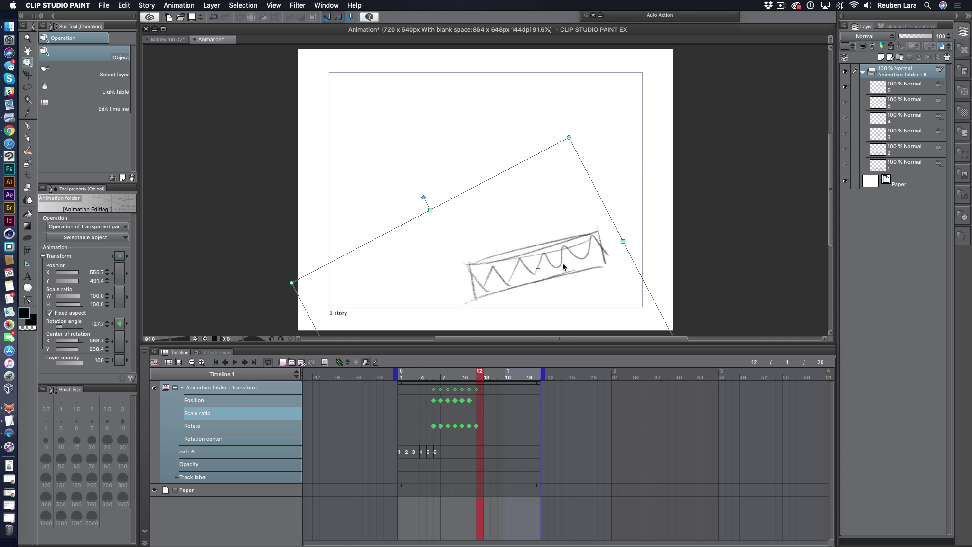
# Keyframe the strip on frames 13 to 16 so it settles flat on the ground, ending at about -12.8 degrees.
pyautogui.moveTo(479, 378)
pyautogui.mouseDown()
pyautogui.moveTo(451, 379)
pyautogui.moveTo(486, 378)
pyautogui.mouseUp()
pyautogui.moveTo(607, 193); pyautogui.dragTo(617, 205)
pyautogui.press('Right')
pyautogui.press('Right')
pyautogui.moveTo(607, 152); pyautogui.dragTo(621, 163)
pyautogui.press('Right')
pyautogui.moveTo(589, 266); pyautogui.dragTo(593, 274)
# Play back the 20-frame animation to check the strip's fall.
pyautogui.press('space')
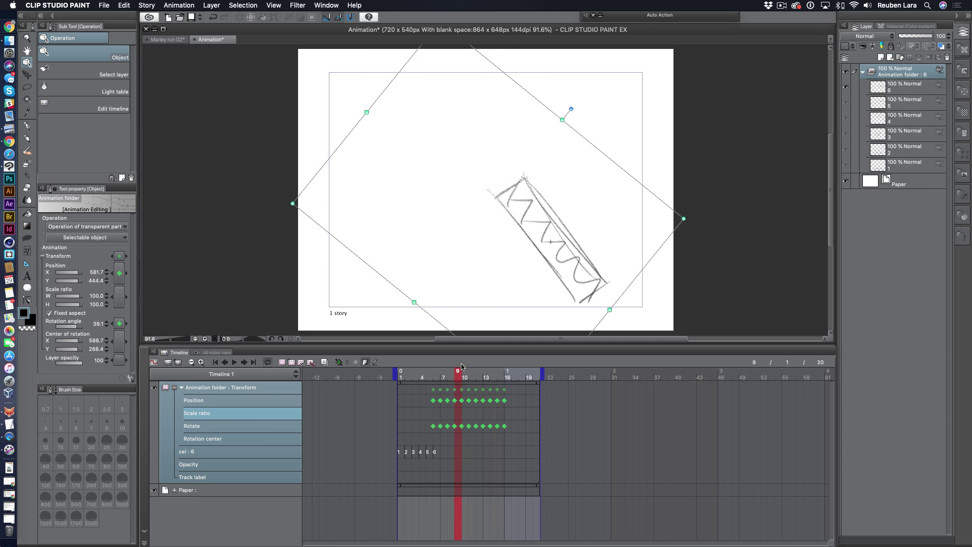
pyautogui.click(234, 363)
pyautogui.click(234, 362)
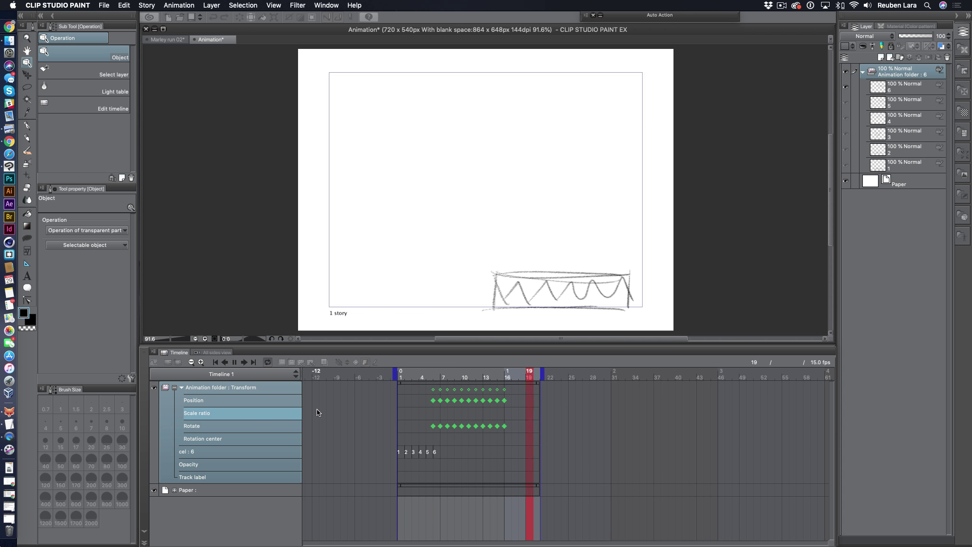
# Rename the animation folder as booby trap and collapse its transform track and layer contents.
pyautogui.doubleClick(223, 387)
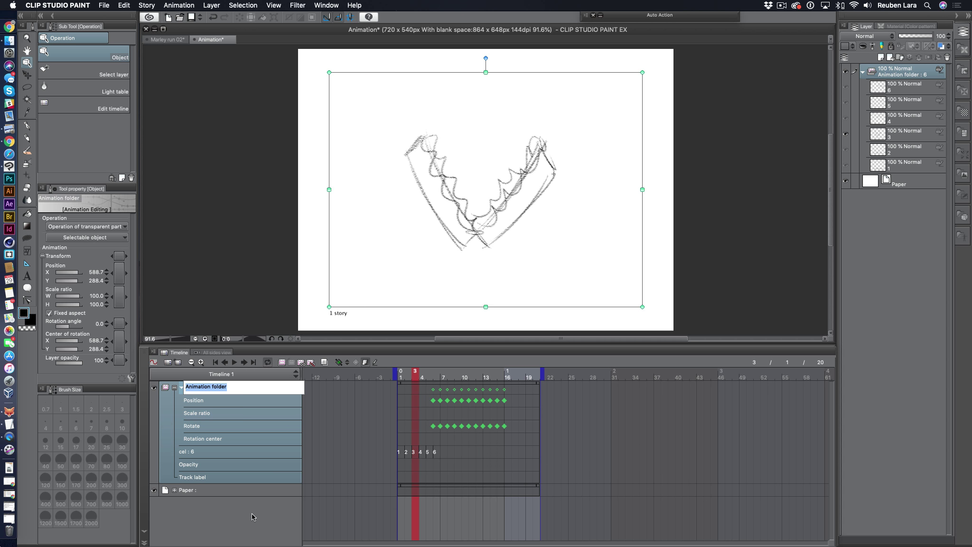
pyautogui.write('booby trap')
pyautogui.press('Return')
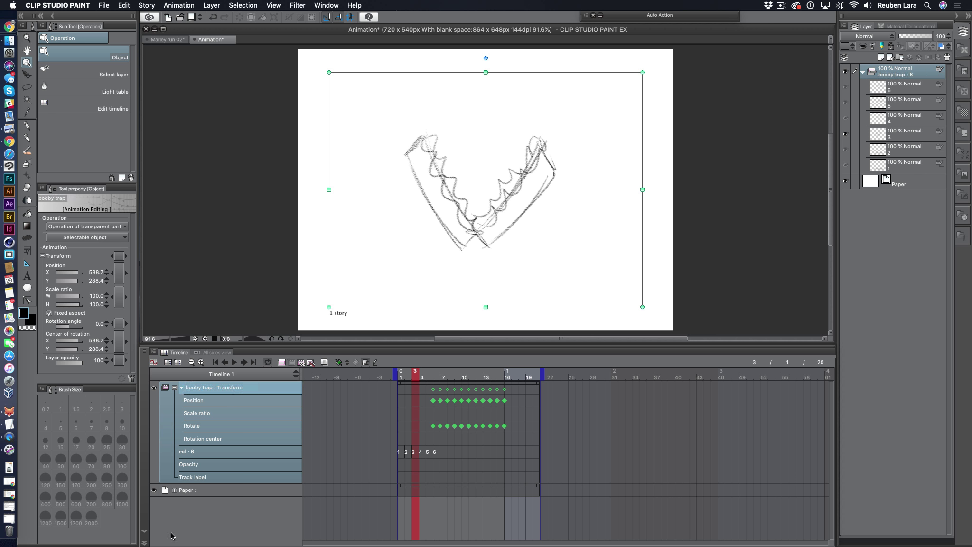
pyautogui.click(180, 388)
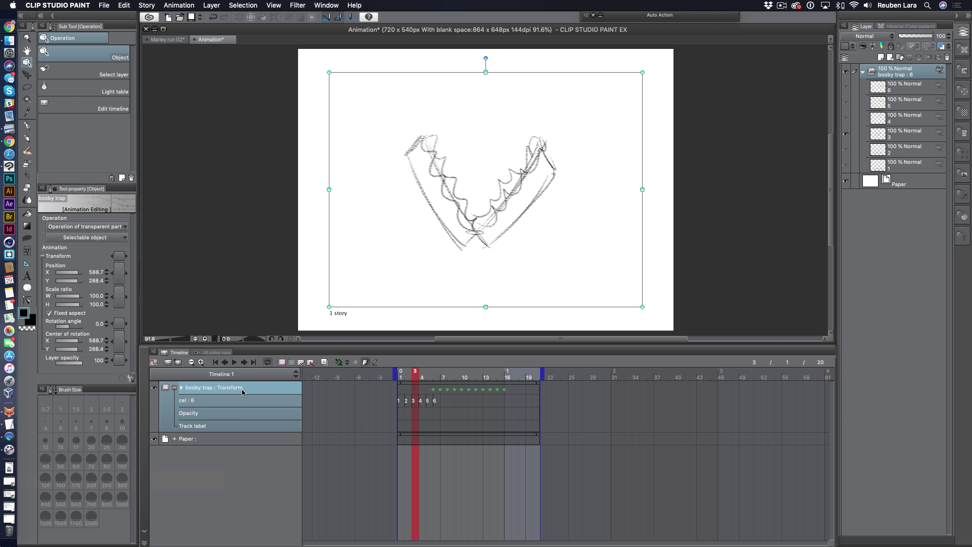
pyautogui.click(863, 72)
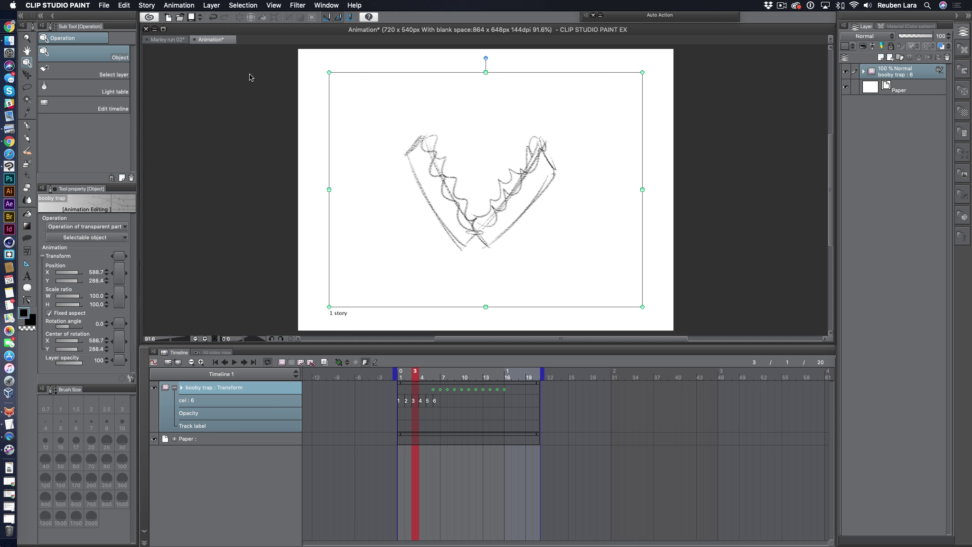
# Switch to the Marley run 02 document and paste the booby trap folder directly above the Paper layer.
pyautogui.click(175, 40)
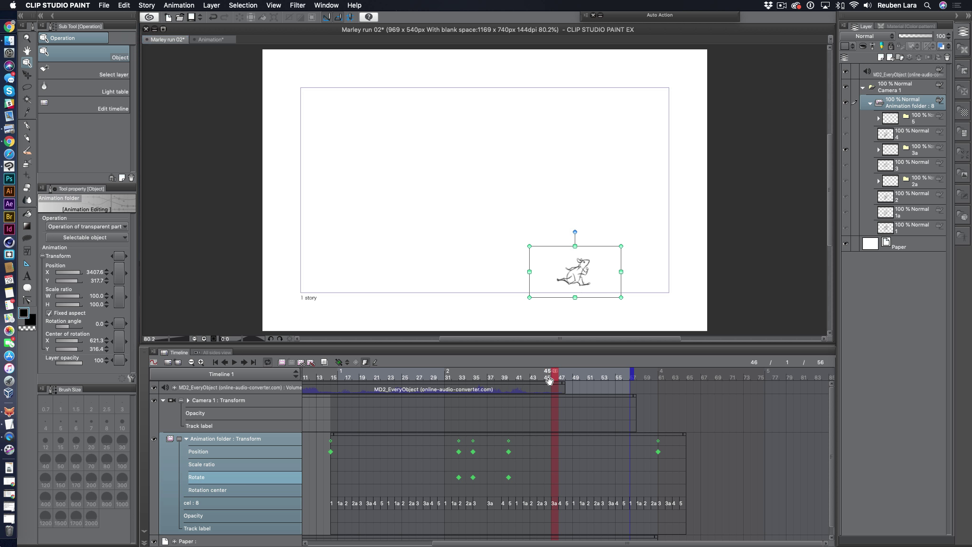
pyautogui.moveTo(511, 377); pyautogui.dragTo(340, 374)
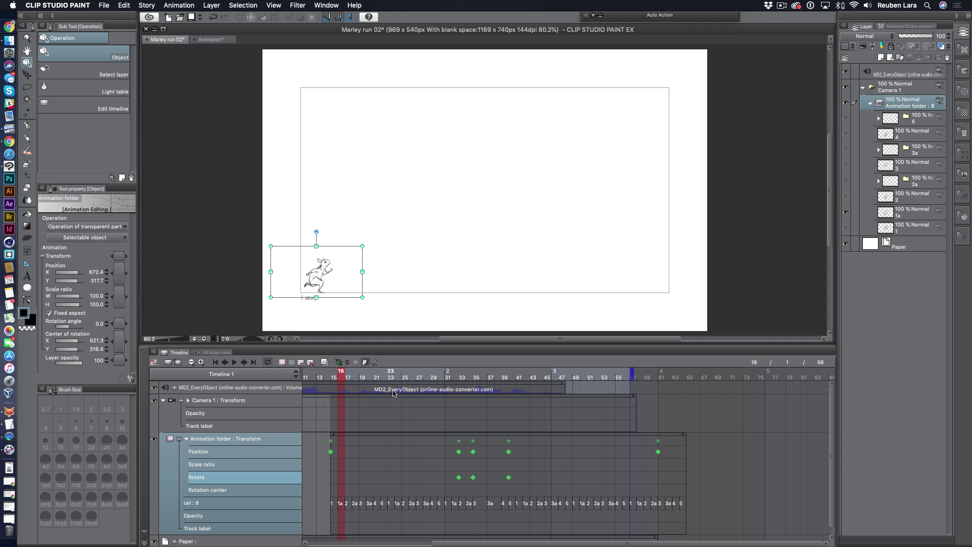
pyautogui.press('super+v')
pyautogui.press('super+z')
pyautogui.click(920, 245)
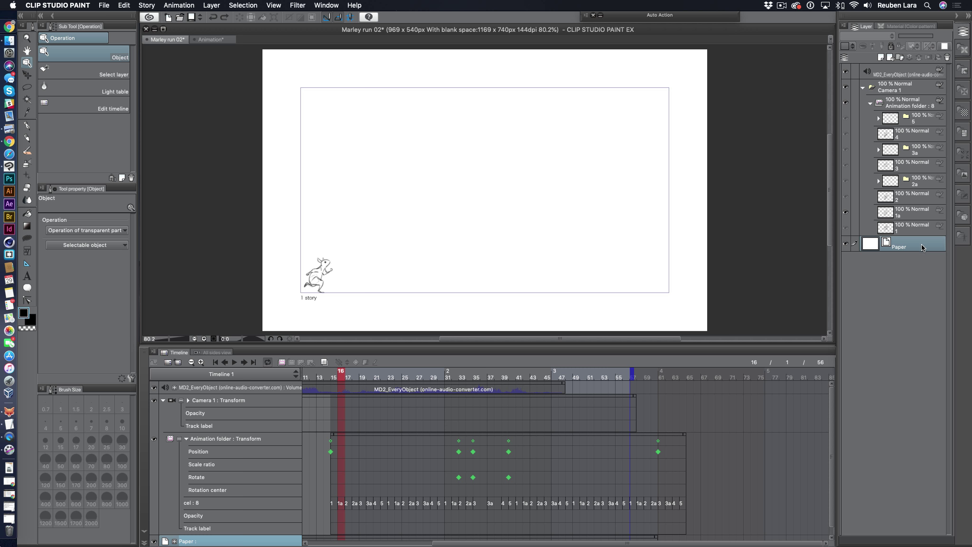
pyautogui.press('super+v')
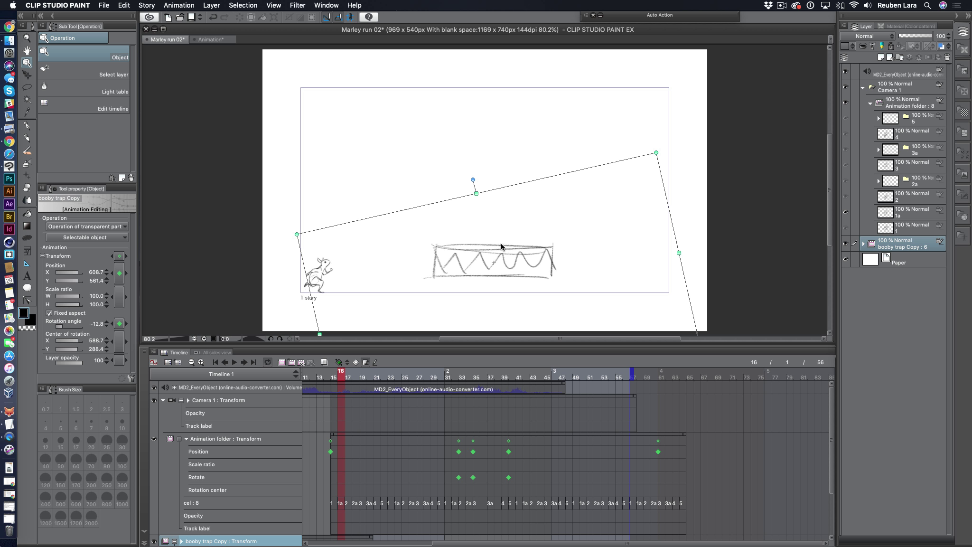
# Move the booby trap copy into Camera 1 above the mouse's folder, and shift its clip to start at frame 15.
pyautogui.moveTo(939, 246); pyautogui.dragTo(912, 90)
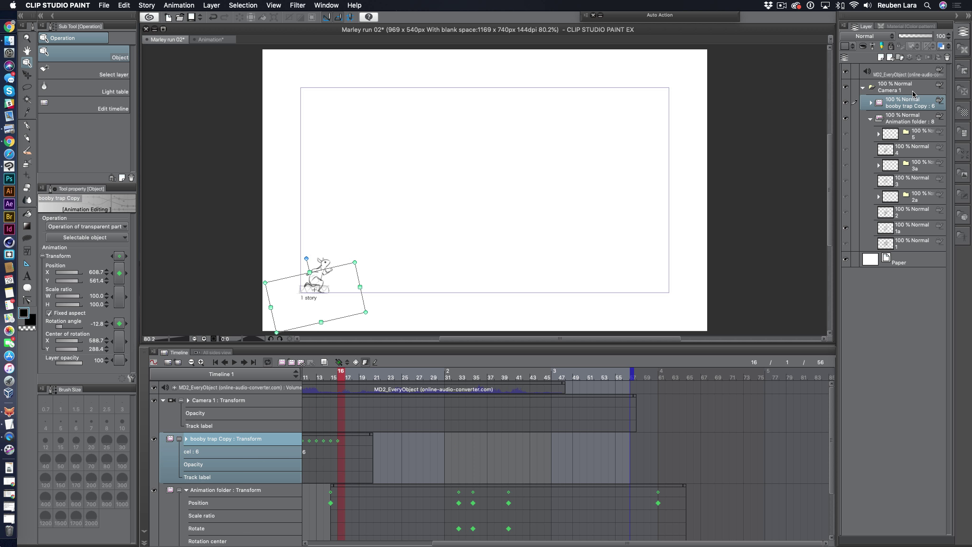
pyautogui.moveTo(347, 434); pyautogui.dragTo(570, 434)
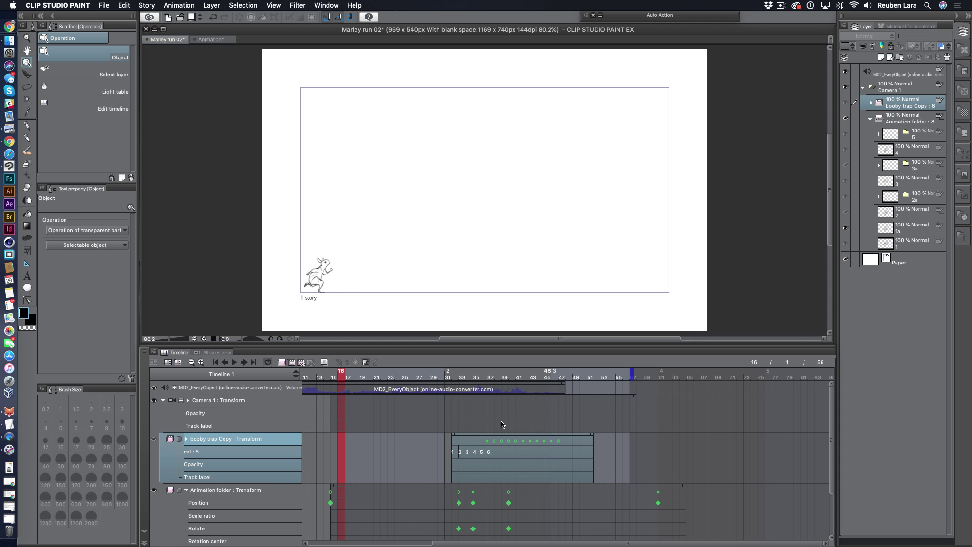
pyautogui.moveTo(464, 436); pyautogui.dragTo(346, 430)
pyautogui.moveTo(337, 372); pyautogui.dragTo(439, 379)
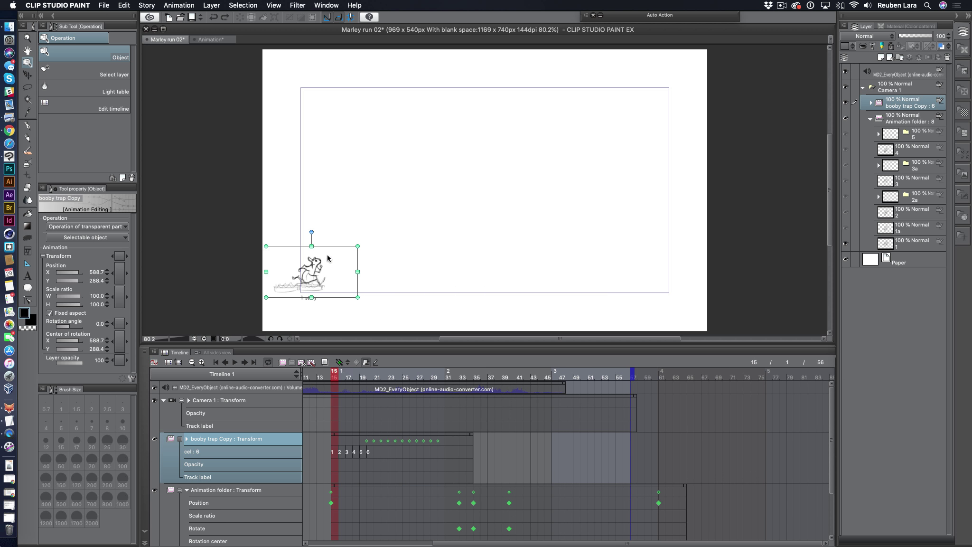
# Try to reposition the booby trap ahead of the mouse at frame 15, check its transform keyframes, and undo the move.
pyautogui.moveTo(339, 249)
pyautogui.mouseDown()
pyautogui.moveTo(545, 247)
pyautogui.moveTo(533, 248)
pyautogui.mouseUp()
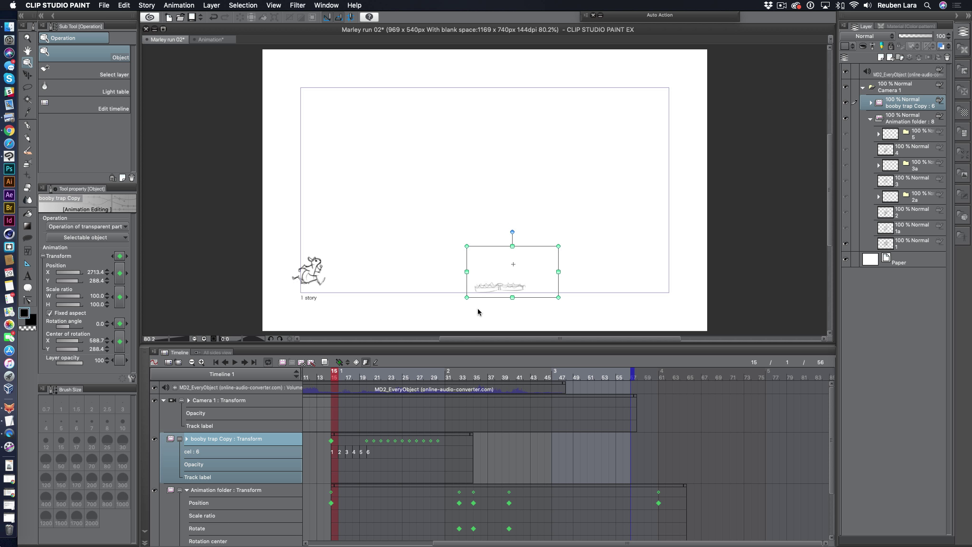
pyautogui.click(187, 439)
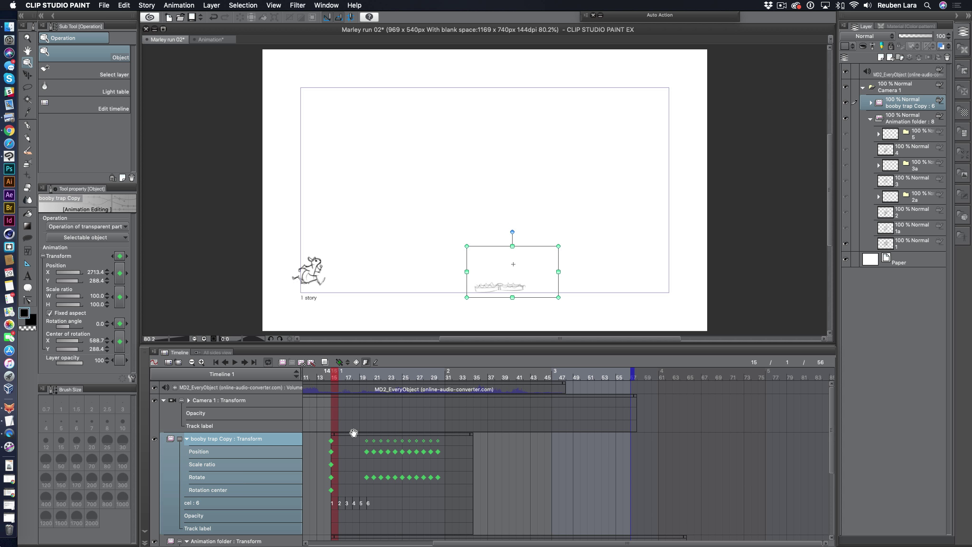
pyautogui.moveTo(340, 377); pyautogui.dragTo(373, 412)
pyautogui.click(334, 375)
pyautogui.moveTo(338, 375); pyautogui.dragTo(369, 375)
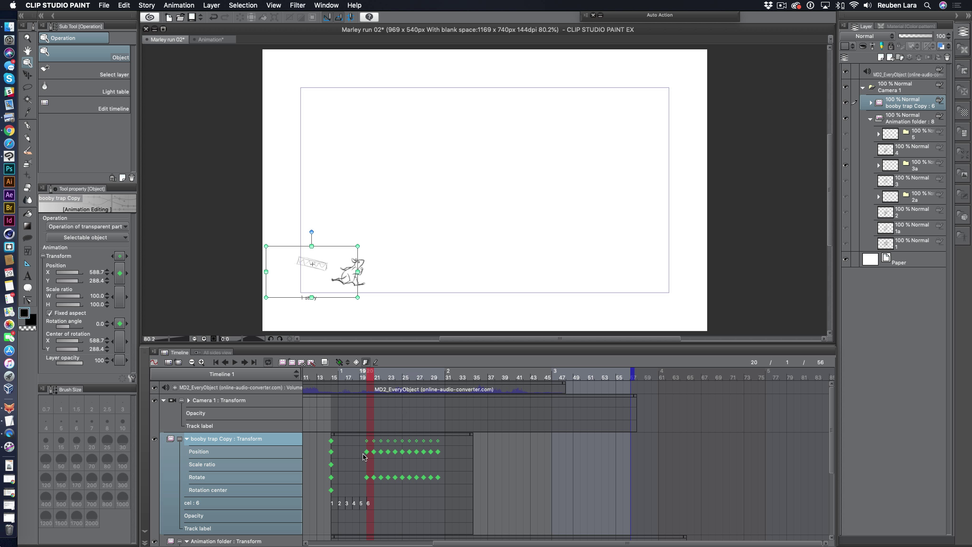
pyautogui.press('super+z')
# Collapse the transform tracks of both animation folders and move the booby trap copy out of Camera 1, above it.
pyautogui.click(186, 439)
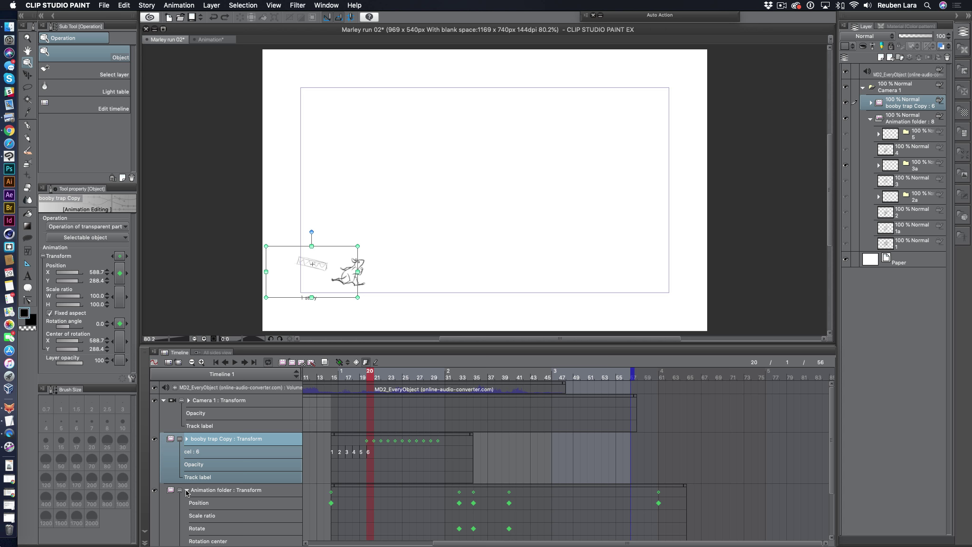
pyautogui.click(186, 490)
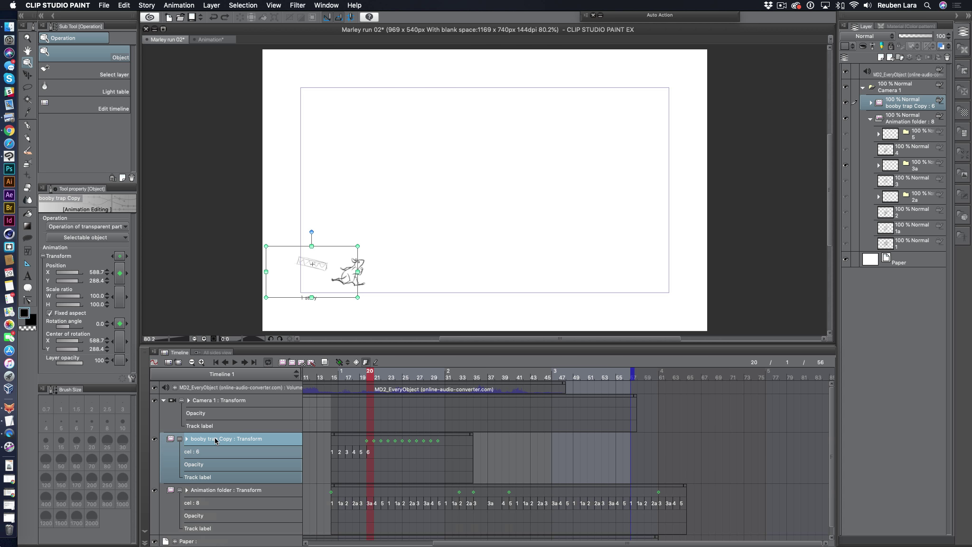
pyautogui.moveTo(216, 441); pyautogui.dragTo(217, 394)
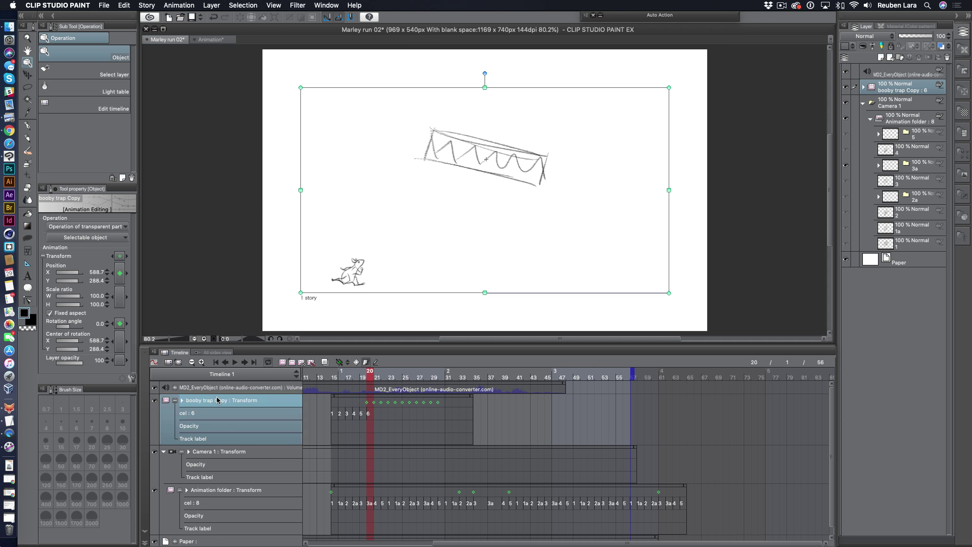
# Create a second 2D camera folder and put the booby trap copy inside it.
pyautogui.click(180, 5)
pyautogui.moveTo(185, 17)
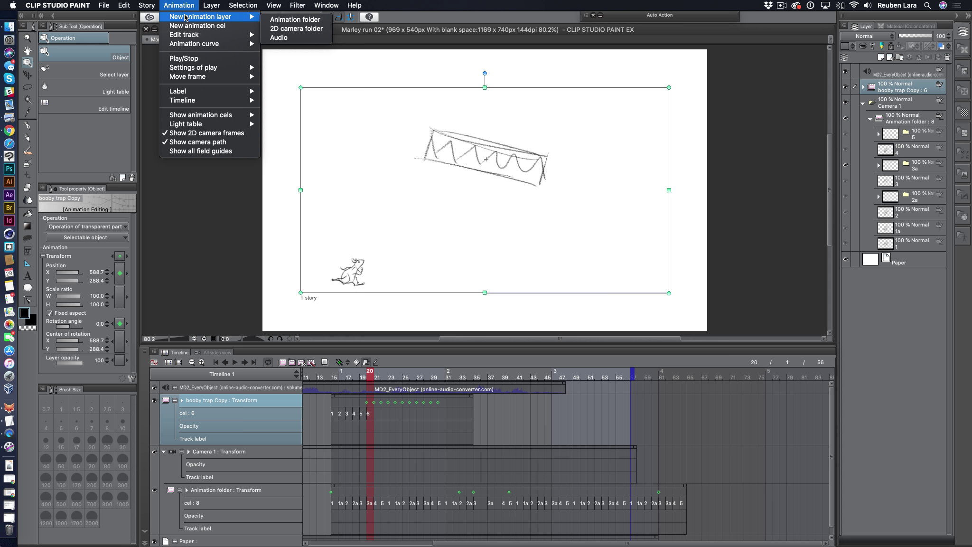
pyautogui.click(296, 28)
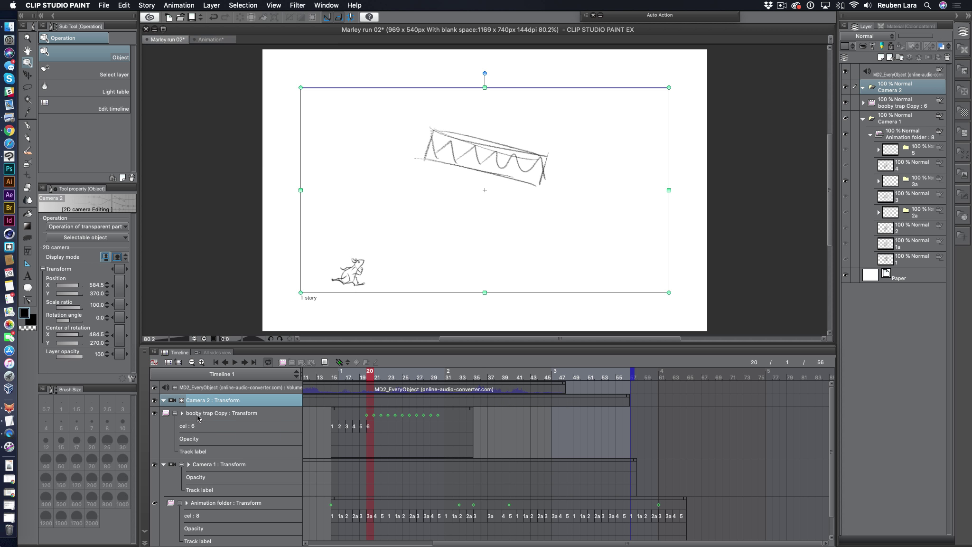
pyautogui.moveTo(197, 416); pyautogui.dragTo(202, 399)
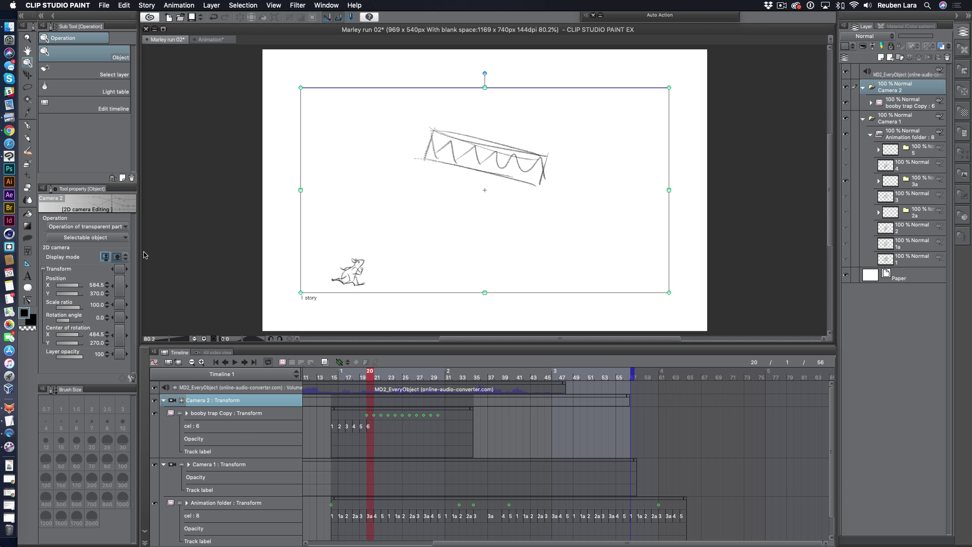
# Change Camera 2's display mode and, at frame 20, scale it to about 511 and place the trap ahead of the mouse.
pyautogui.click(126, 260)
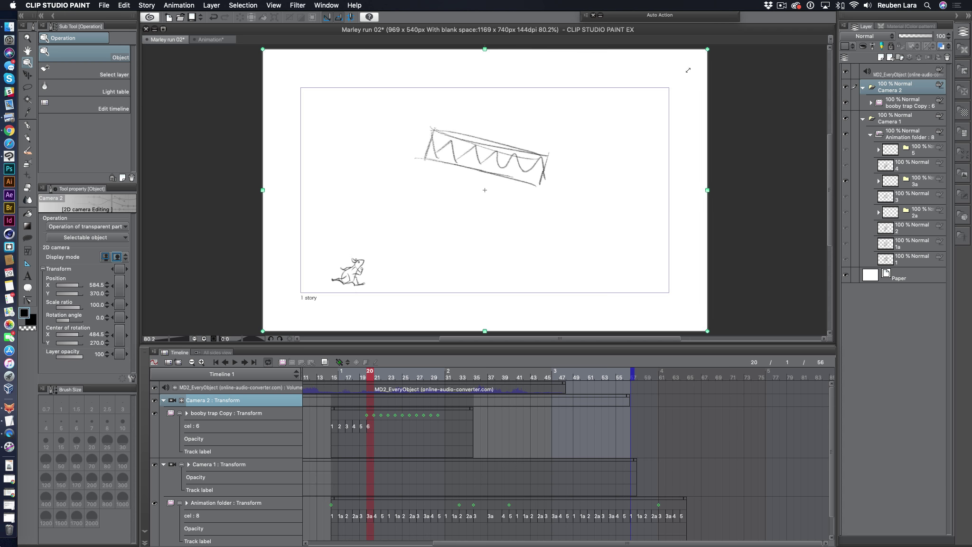
pyautogui.moveTo(708, 52); pyautogui.dragTo(500, 292)
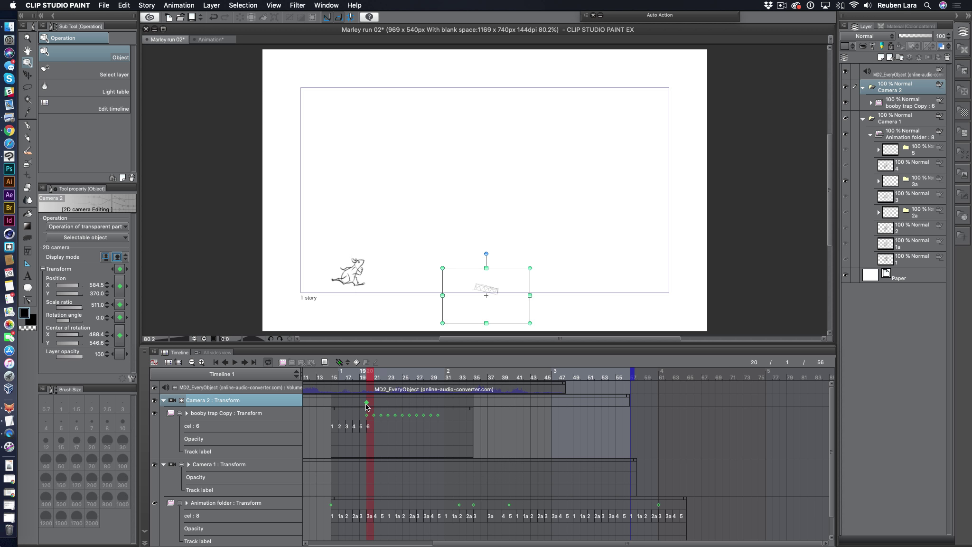
pyautogui.moveTo(512, 291); pyautogui.dragTo(519, 290)
pyautogui.moveTo(374, 375); pyautogui.dragTo(431, 379)
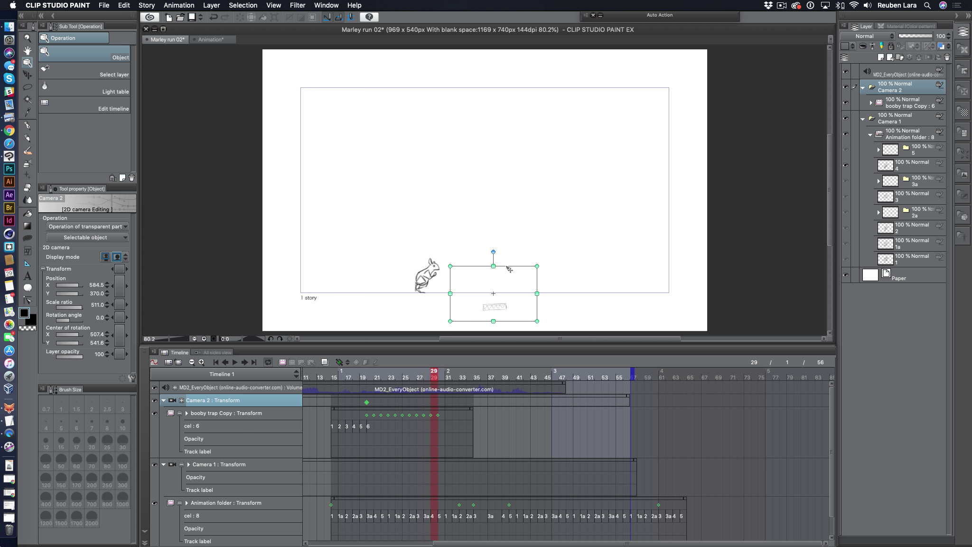
# Move Camera 2 at frame 15 so the booby trap rests on the frame's lower edge, and delete its keyframes at frames 20 and 29.
pyautogui.moveTo(509, 269); pyautogui.dragTo(505, 251)
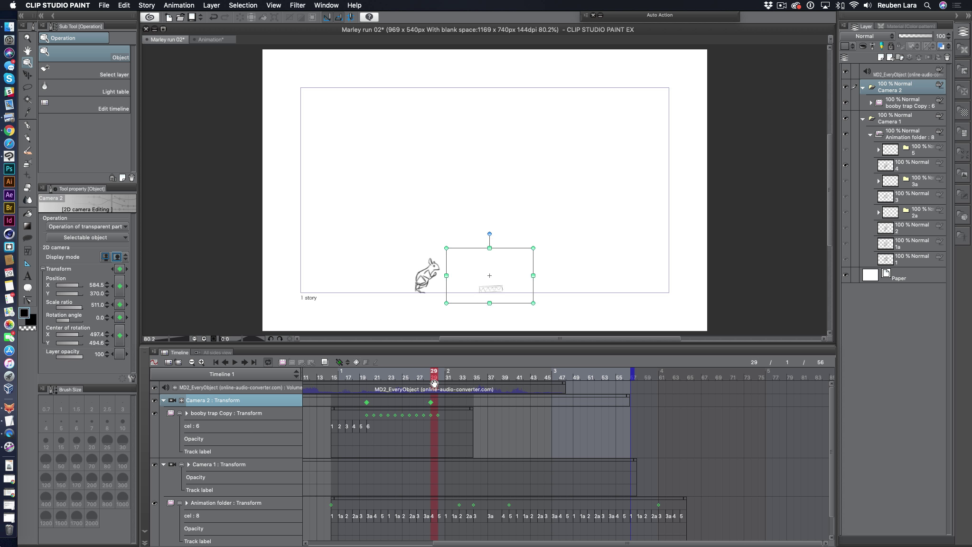
pyautogui.moveTo(434, 382); pyautogui.dragTo(335, 378)
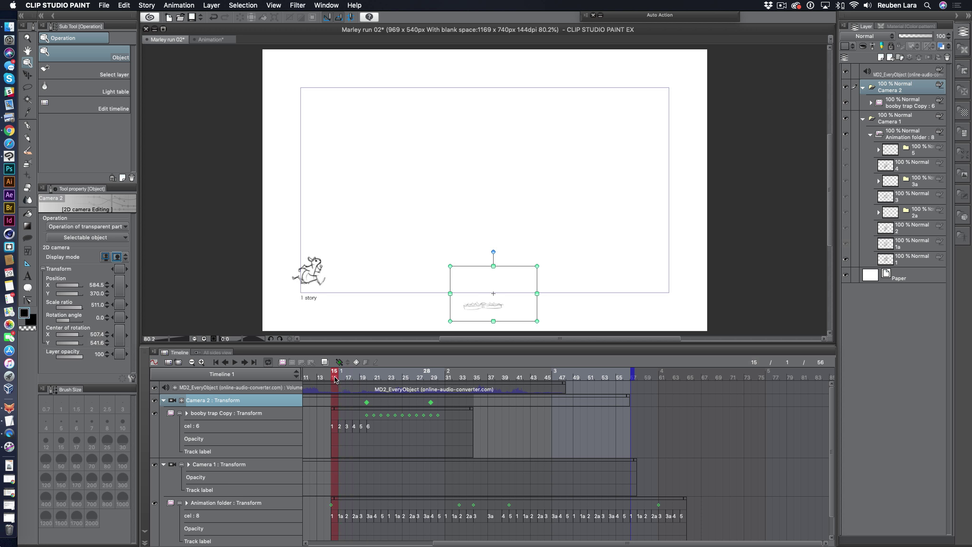
pyautogui.moveTo(521, 270); pyautogui.dragTo(526, 253)
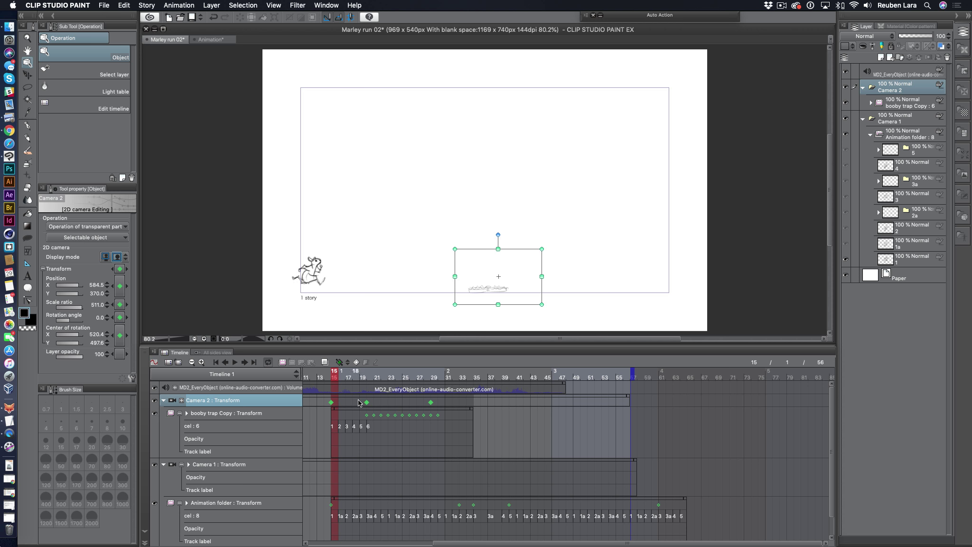
pyautogui.moveTo(357, 402); pyautogui.dragTo(459, 404)
pyautogui.click(356, 363)
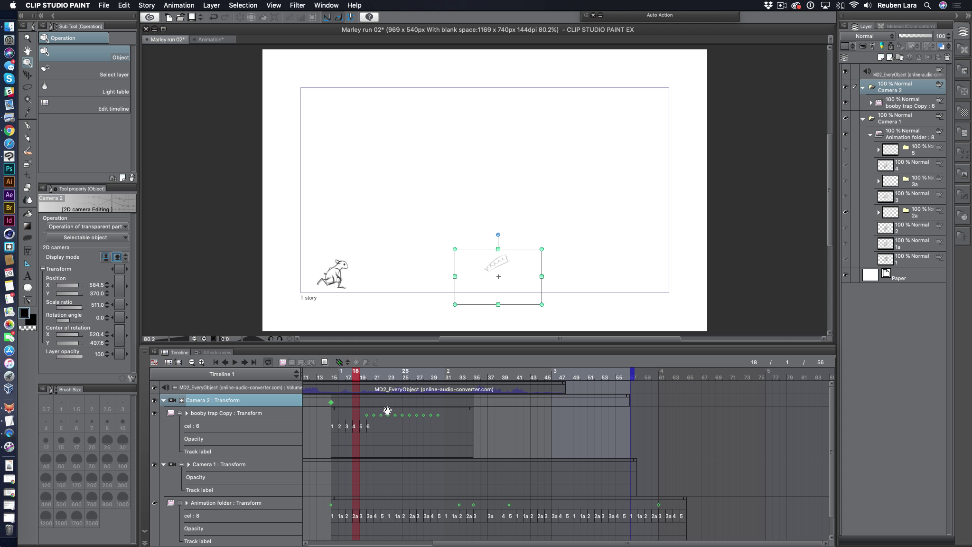
# Check the mouse's timing against the trap and extend the start of the booby trap copy's clip back to frame 1.
pyautogui.click(334, 375)
pyautogui.moveTo(338, 376); pyautogui.dragTo(411, 378)
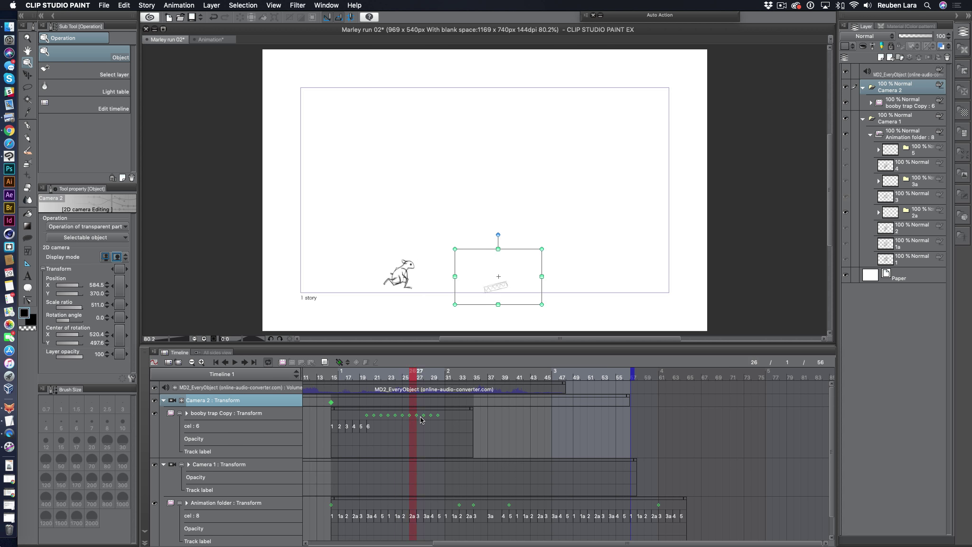
pyautogui.hscroll(-5, 428, 418)
pyautogui.moveTo(523, 376); pyautogui.dragTo(560, 376)
pyautogui.click(437, 409)
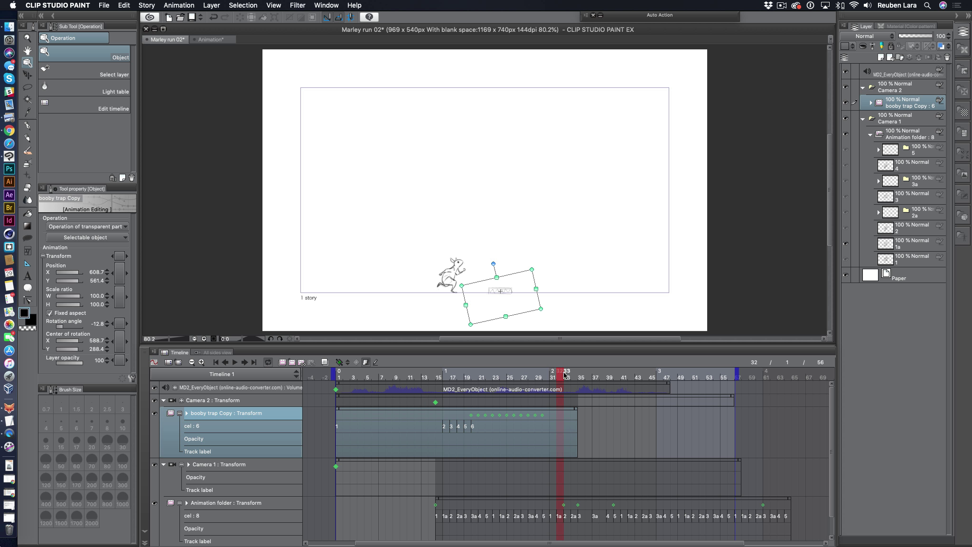
# Expand the booby trap copy's transform tracks in an enlarged timeline and extend its clip to the end of the playback range at frame 56.
pyautogui.click(187, 413)
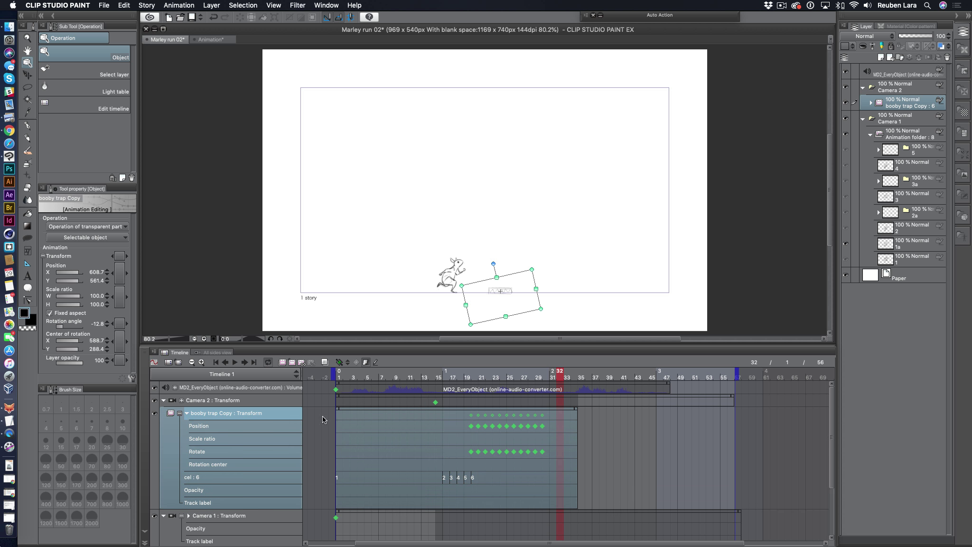
pyautogui.scroll(-2, 609, 421)
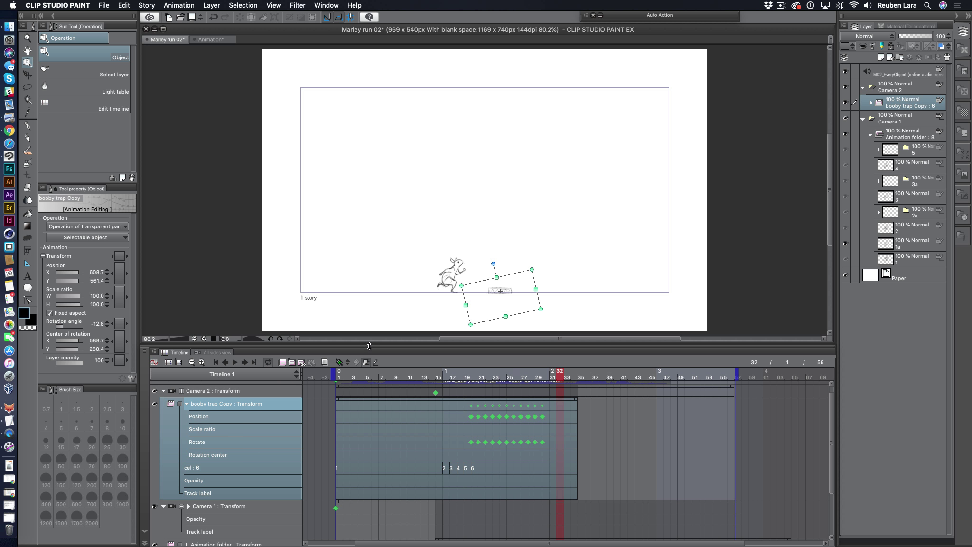
pyautogui.moveTo(370, 345); pyautogui.dragTo(369, 298)
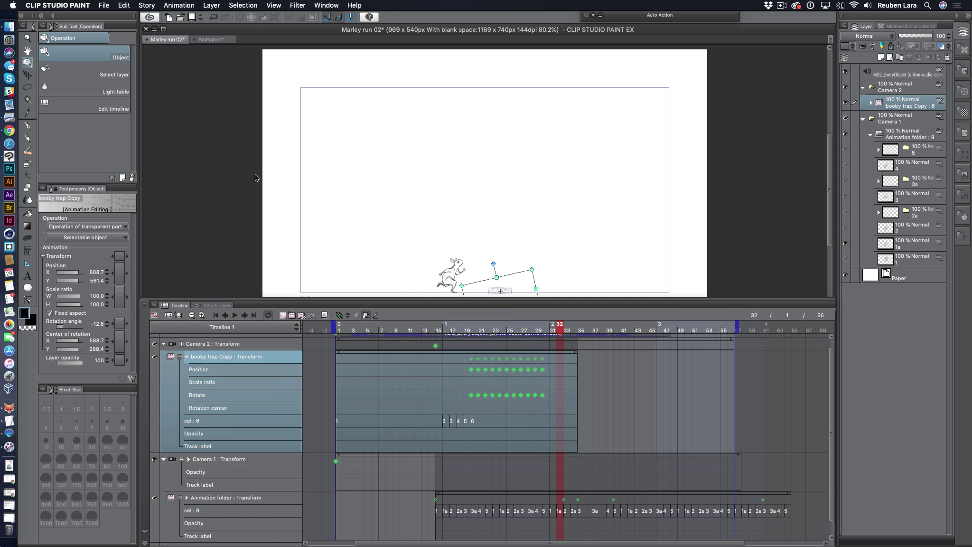
pyautogui.click(163, 30)
pyautogui.click(566, 328)
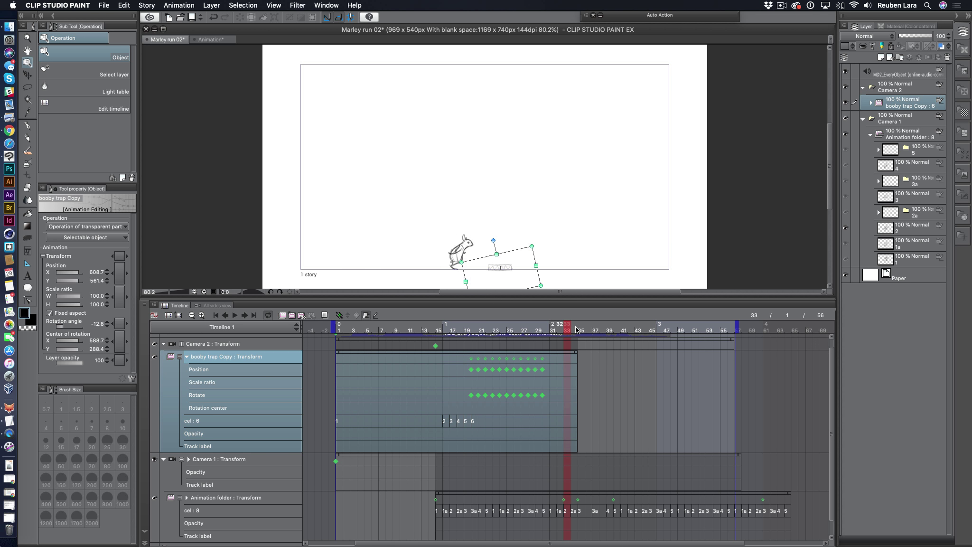
pyautogui.moveTo(575, 330); pyautogui.dragTo(735, 354)
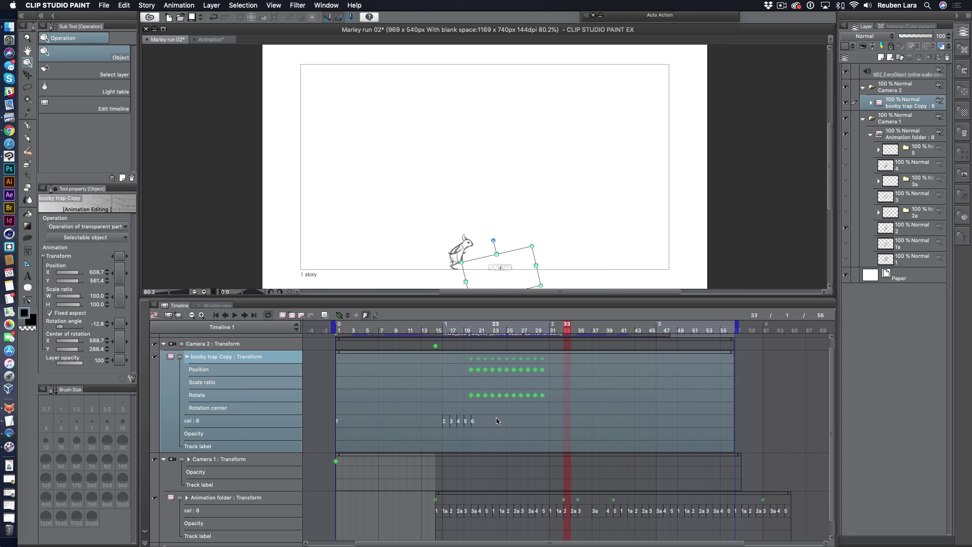
# Shift the booby trap's cels 2 to 6 and its transform keyframes so that cel 2 starts at frame 33, and preview the animation.
pyautogui.moveTo(489, 416); pyautogui.dragTo(442, 426)
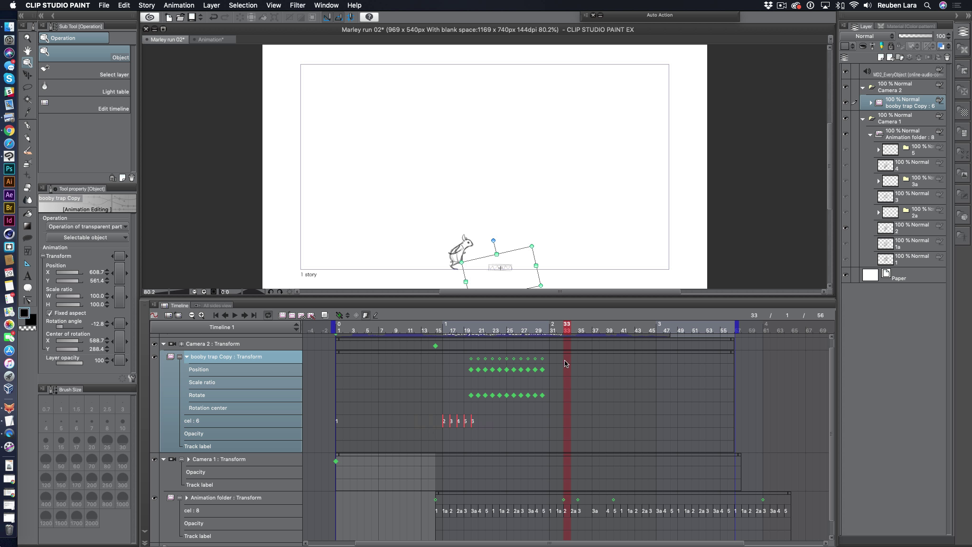
pyautogui.moveTo(558, 356); pyautogui.dragTo(441, 431)
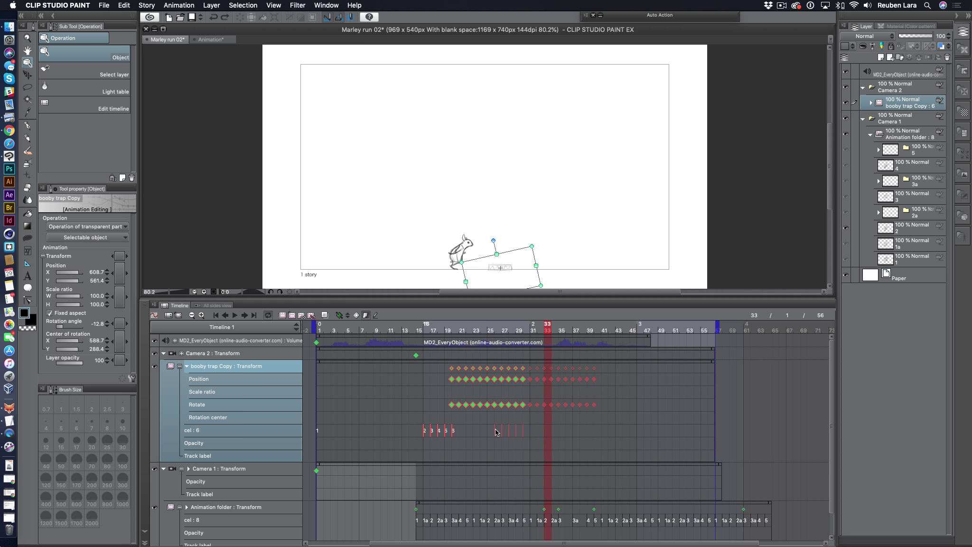
pyautogui.moveTo(546, 429); pyautogui.dragTo(546, 429)
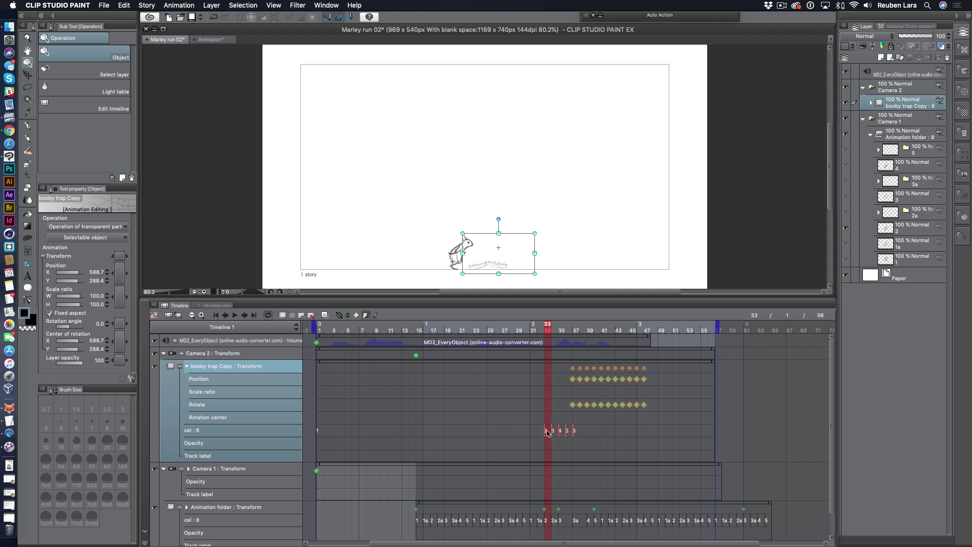
pyautogui.click(491, 330)
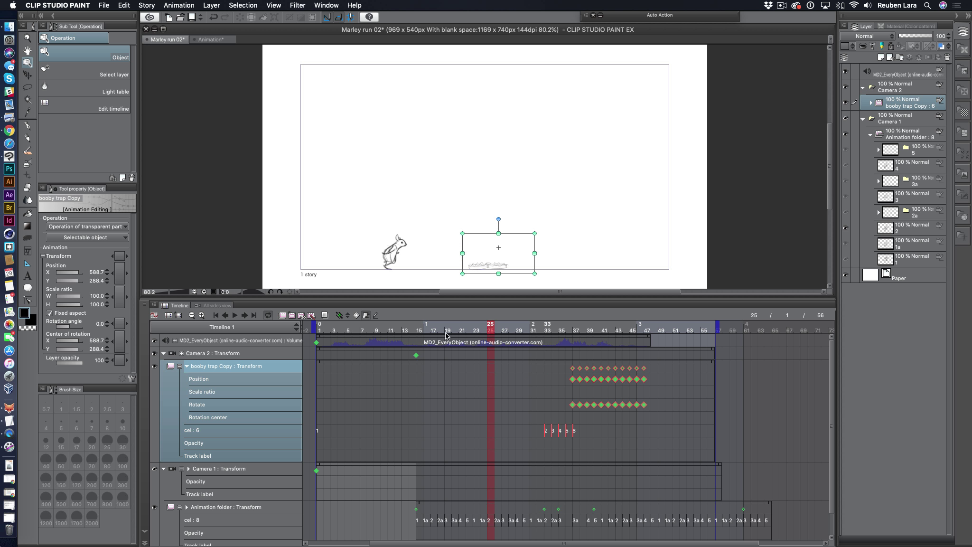
pyautogui.click(233, 315)
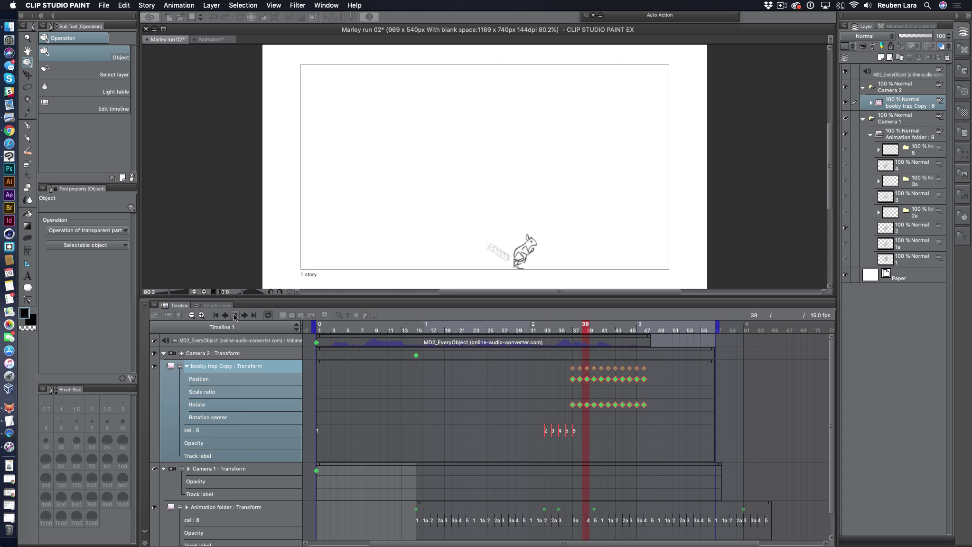
pyautogui.click(233, 315)
# Delay the booby trap's cels 2 to 6 and transform keyframes so that cel 2 falls on frame 36, and play back the timing.
pyautogui.moveTo(547, 331); pyautogui.dragTo(568, 330)
pyautogui.moveTo(545, 430); pyautogui.dragTo(567, 429)
pyautogui.click(675, 390)
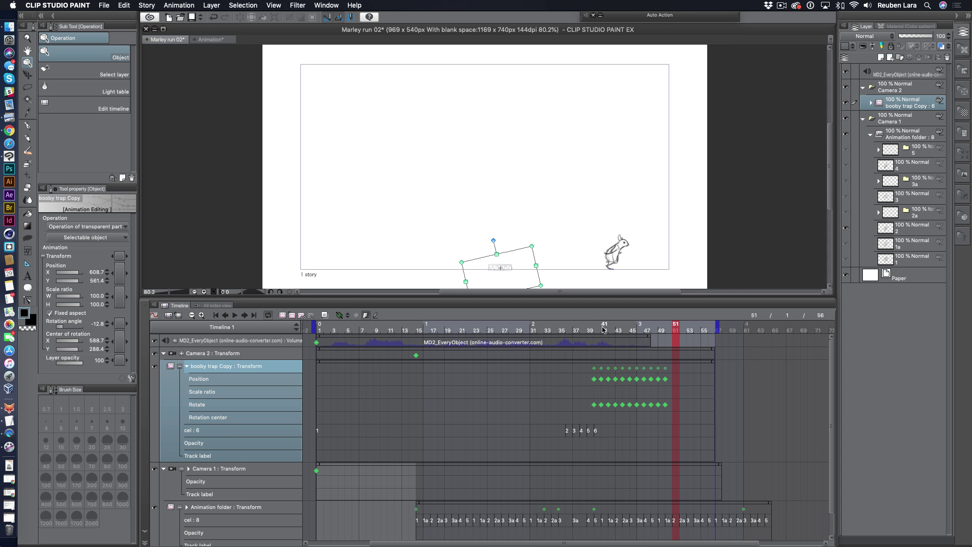
pyautogui.moveTo(602, 331); pyautogui.dragTo(532, 332)
pyautogui.click(236, 315)
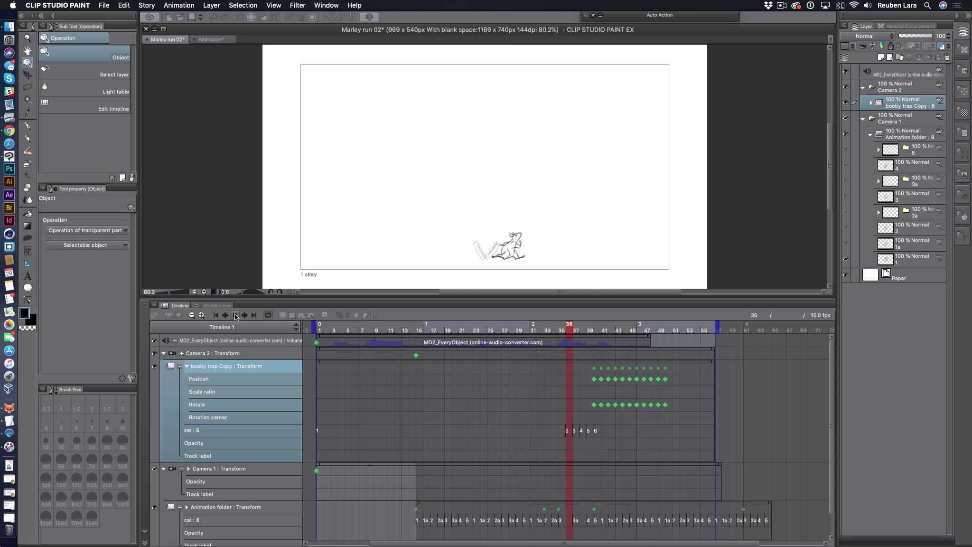
pyautogui.click(235, 315)
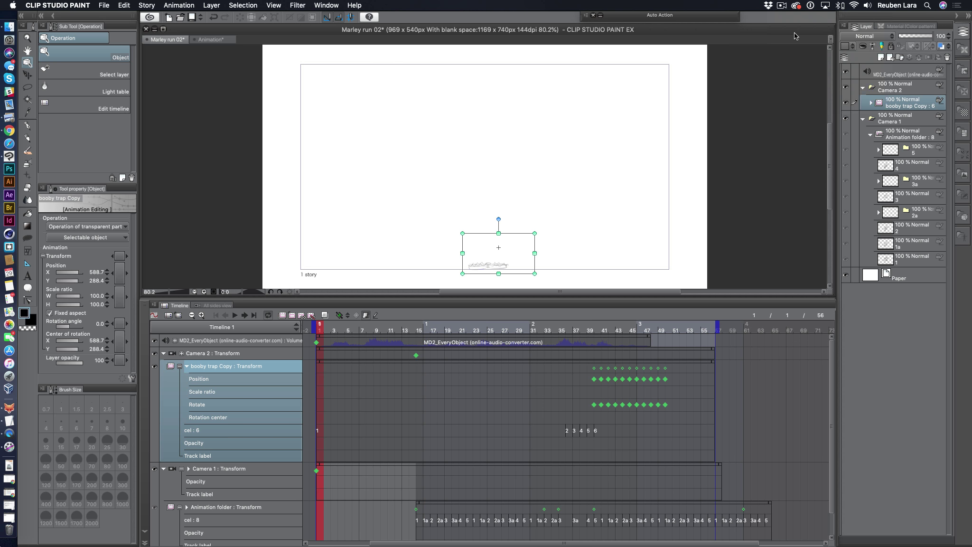